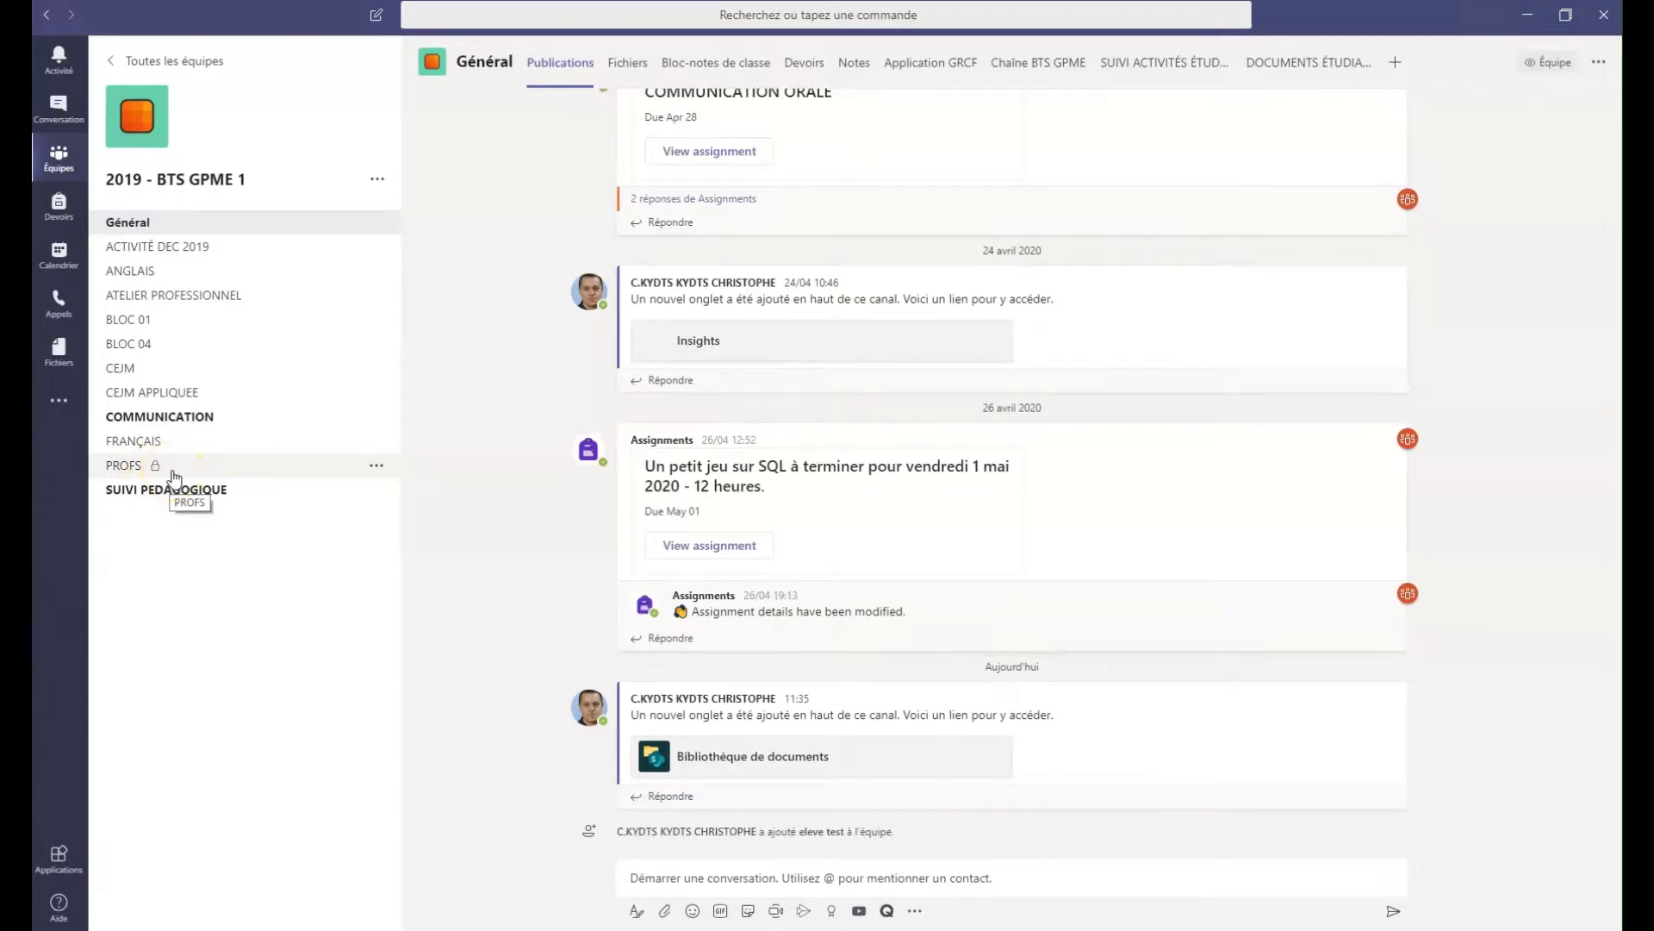
# - View the Application GRCF page and the Chaîne BTS GPME video page of the Général channel
pyautogui.click(190, 228)
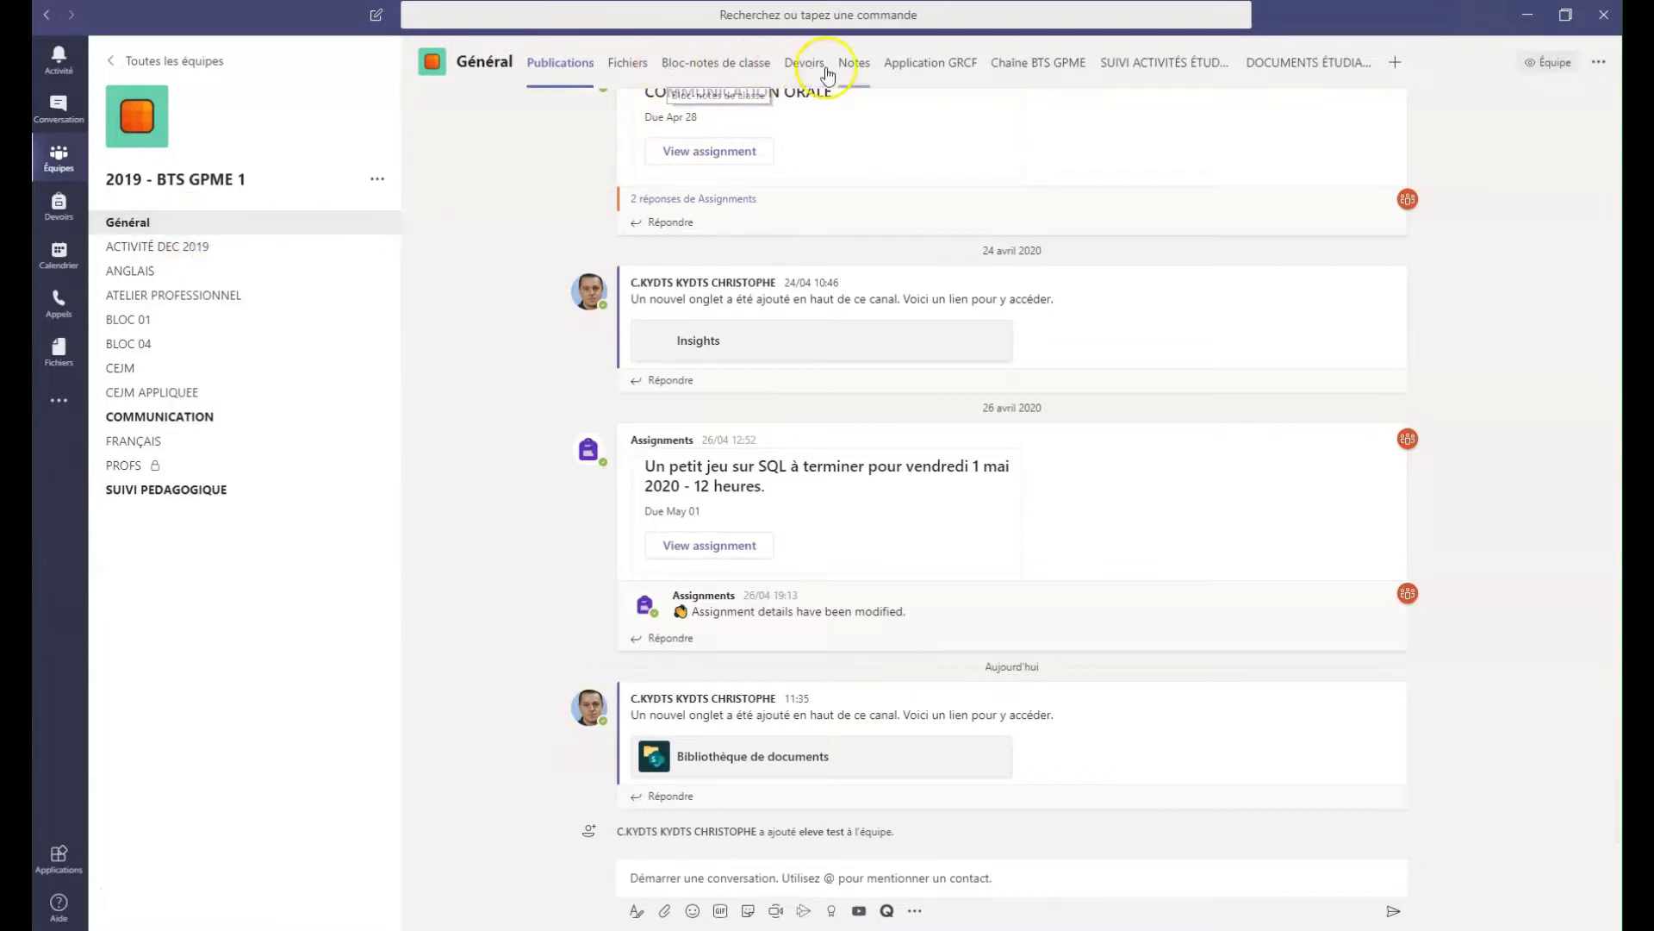
pyautogui.click(1016, 75)
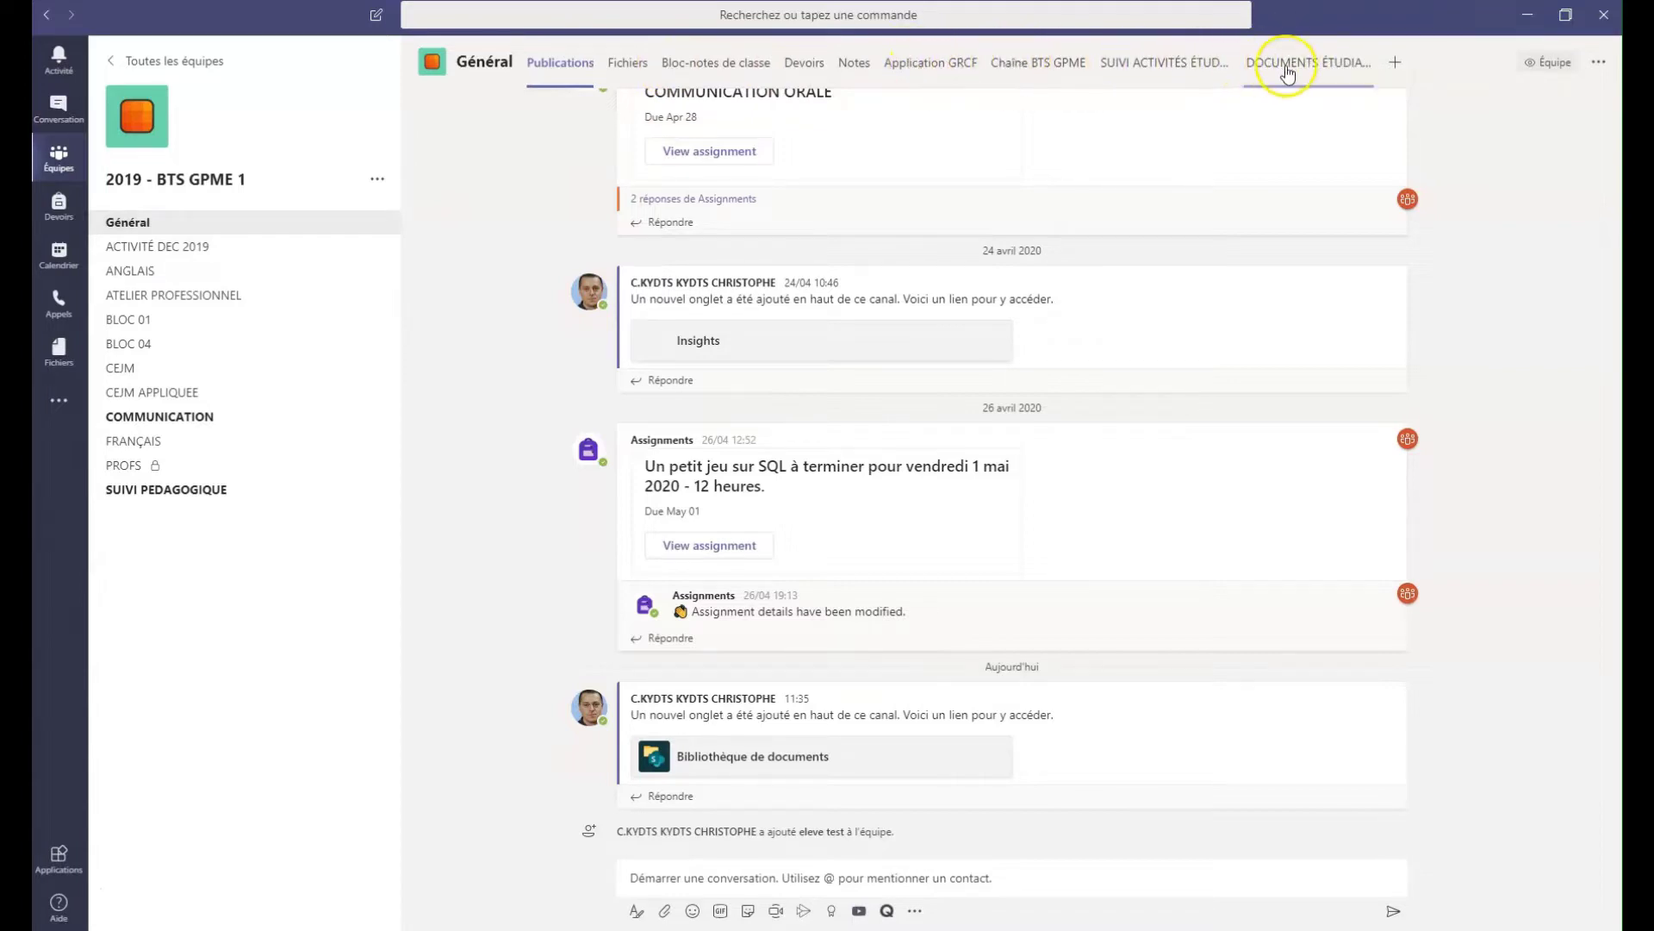
pyautogui.click(904, 60)
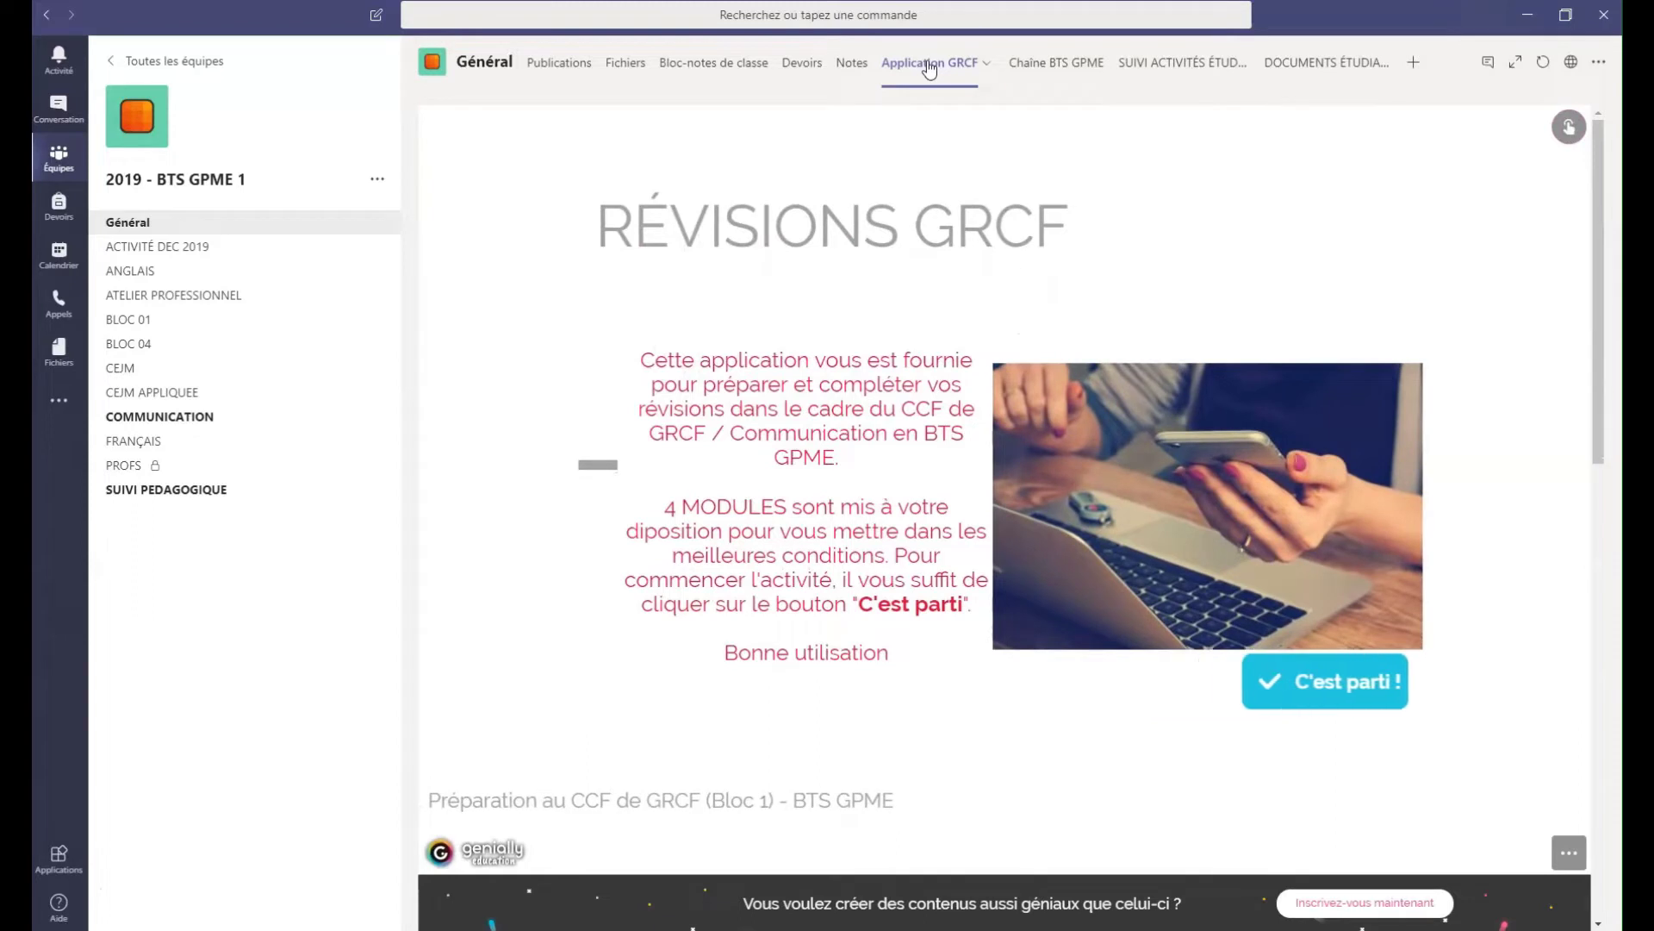
pyautogui.click(1084, 66)
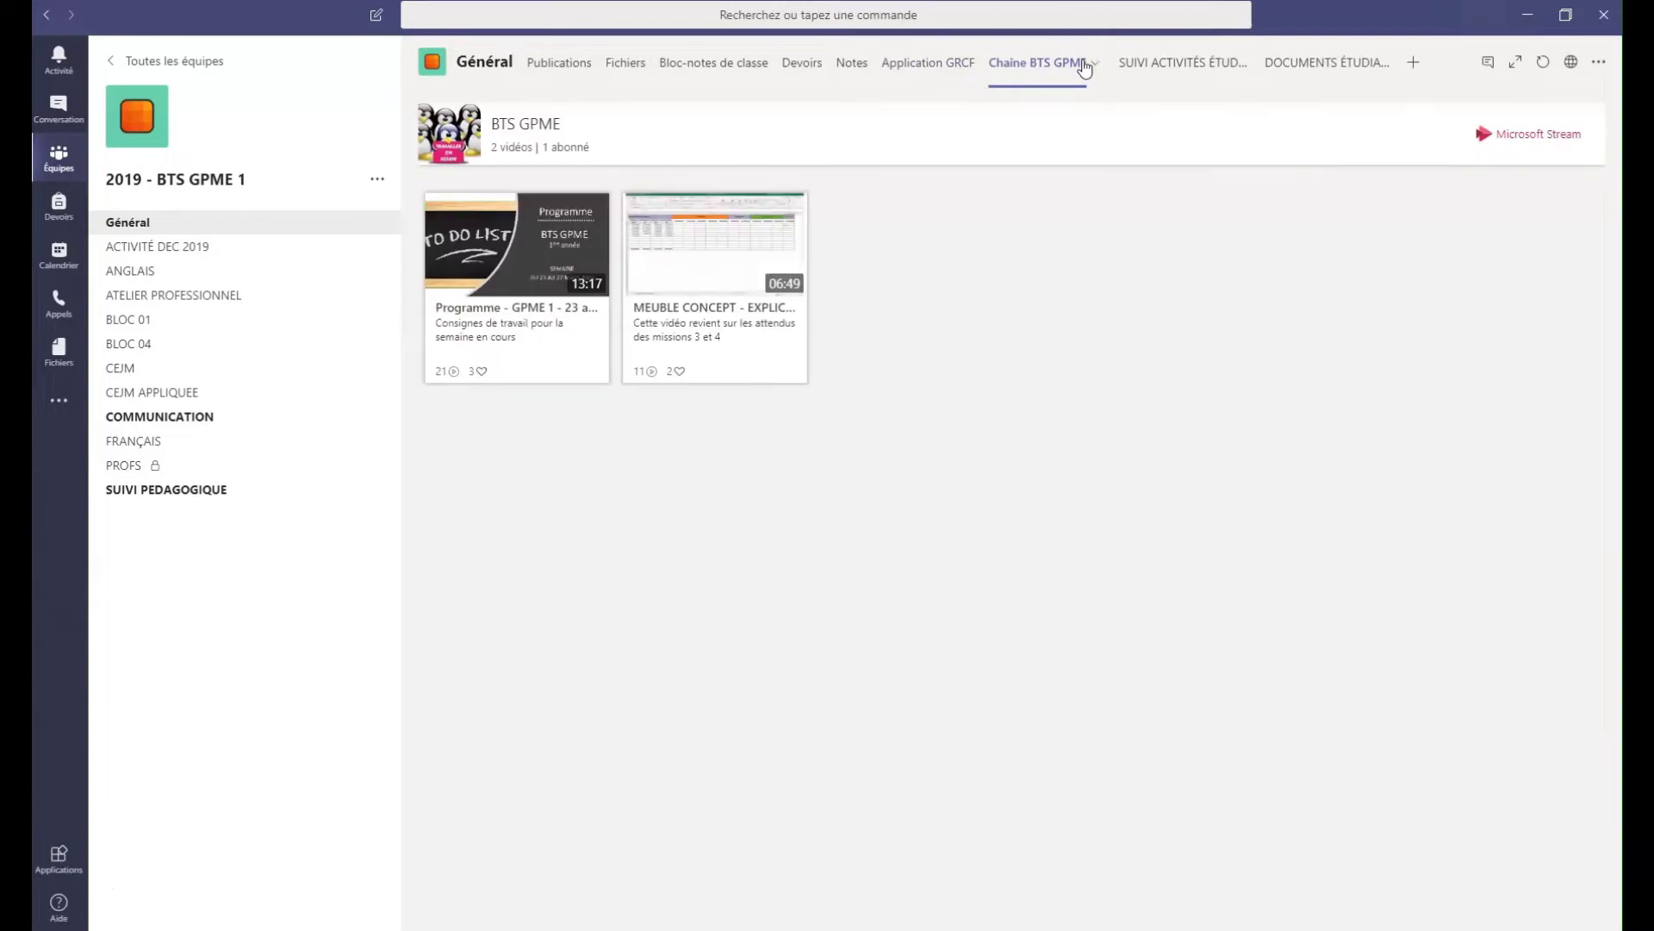
# - Open the SUIVI ACTIVITÉS ÉTUDIANTS Insights page of the Général channel
pyautogui.click(1167, 71)
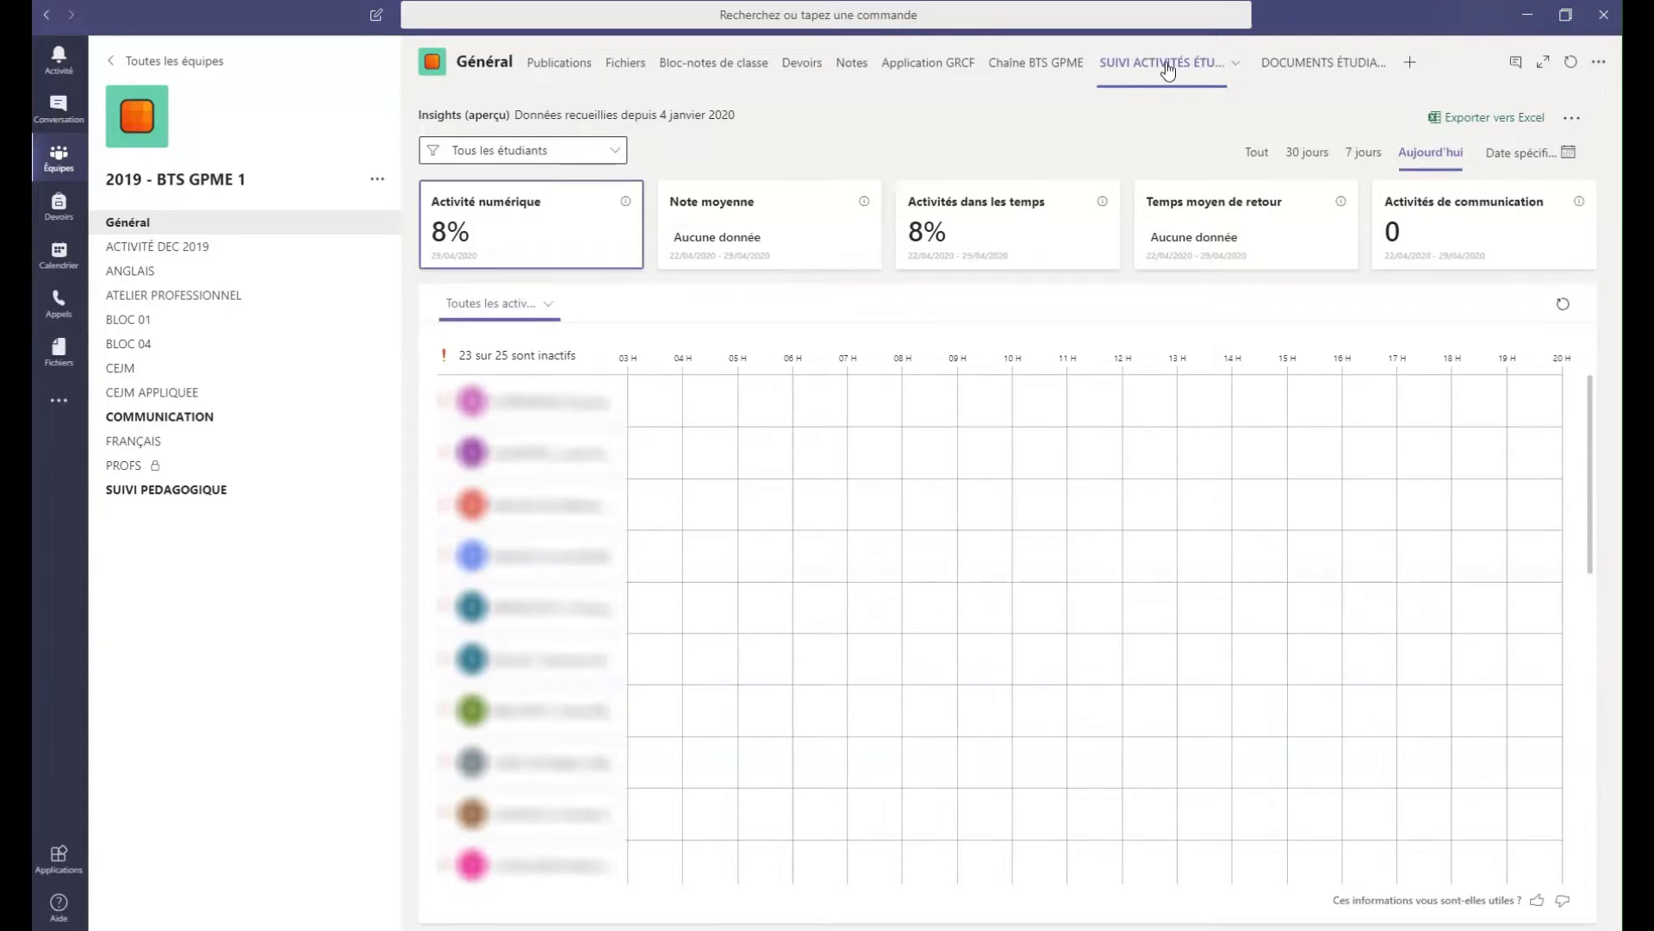
pyautogui.click(1153, 67)
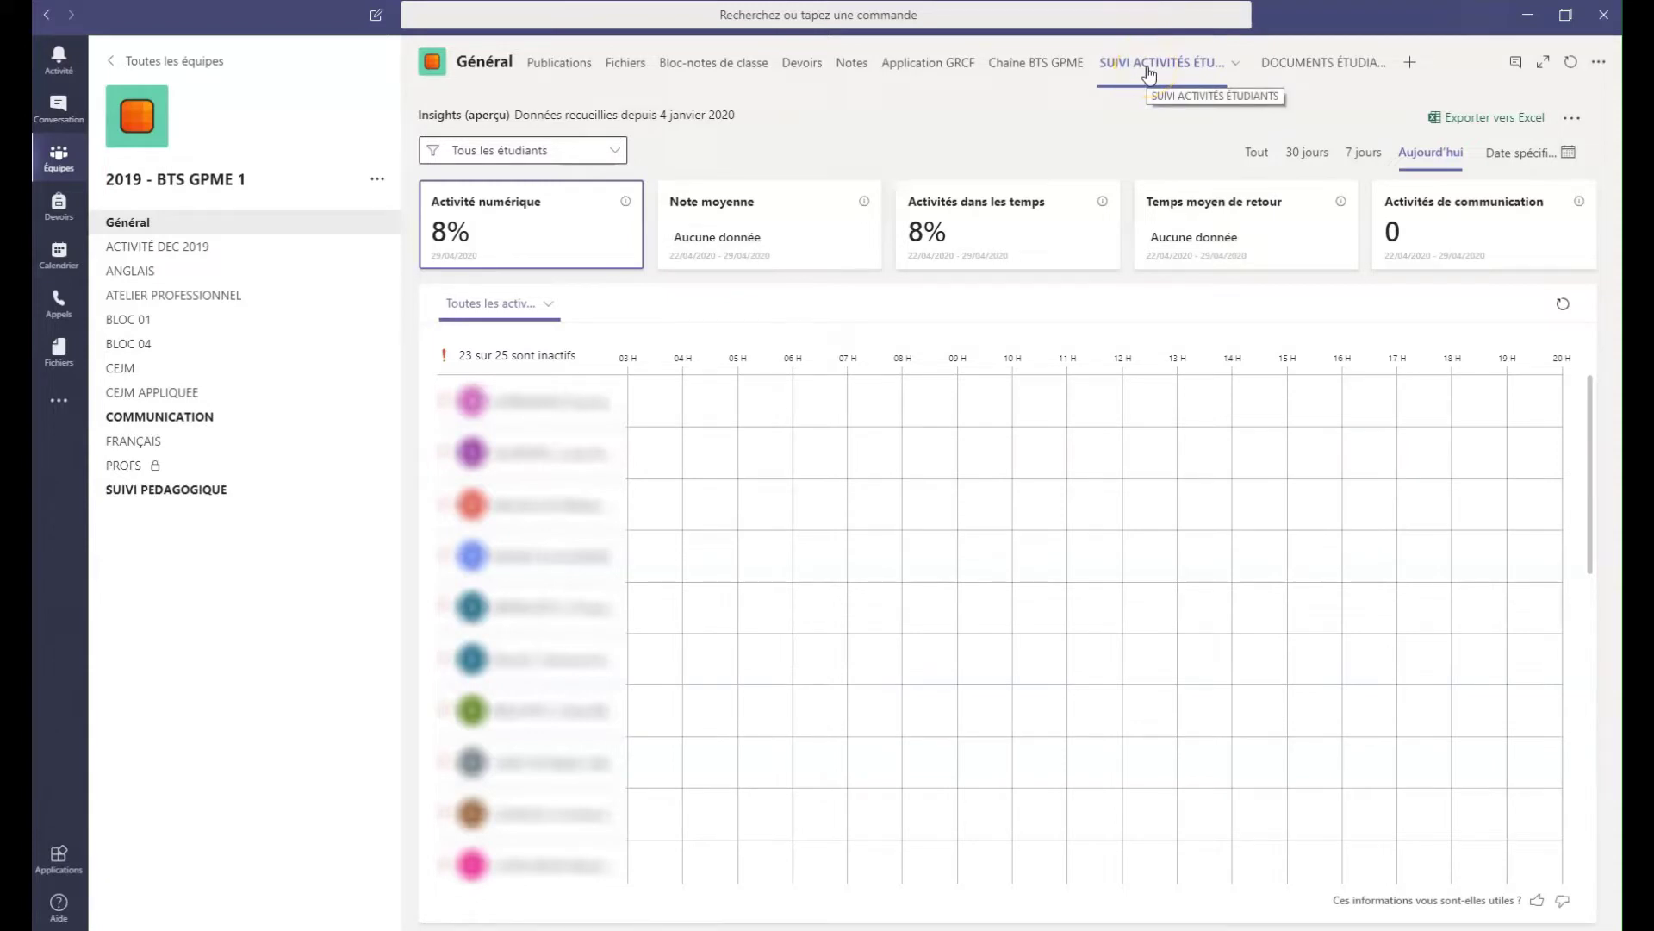
pyautogui.click(1094, 94)
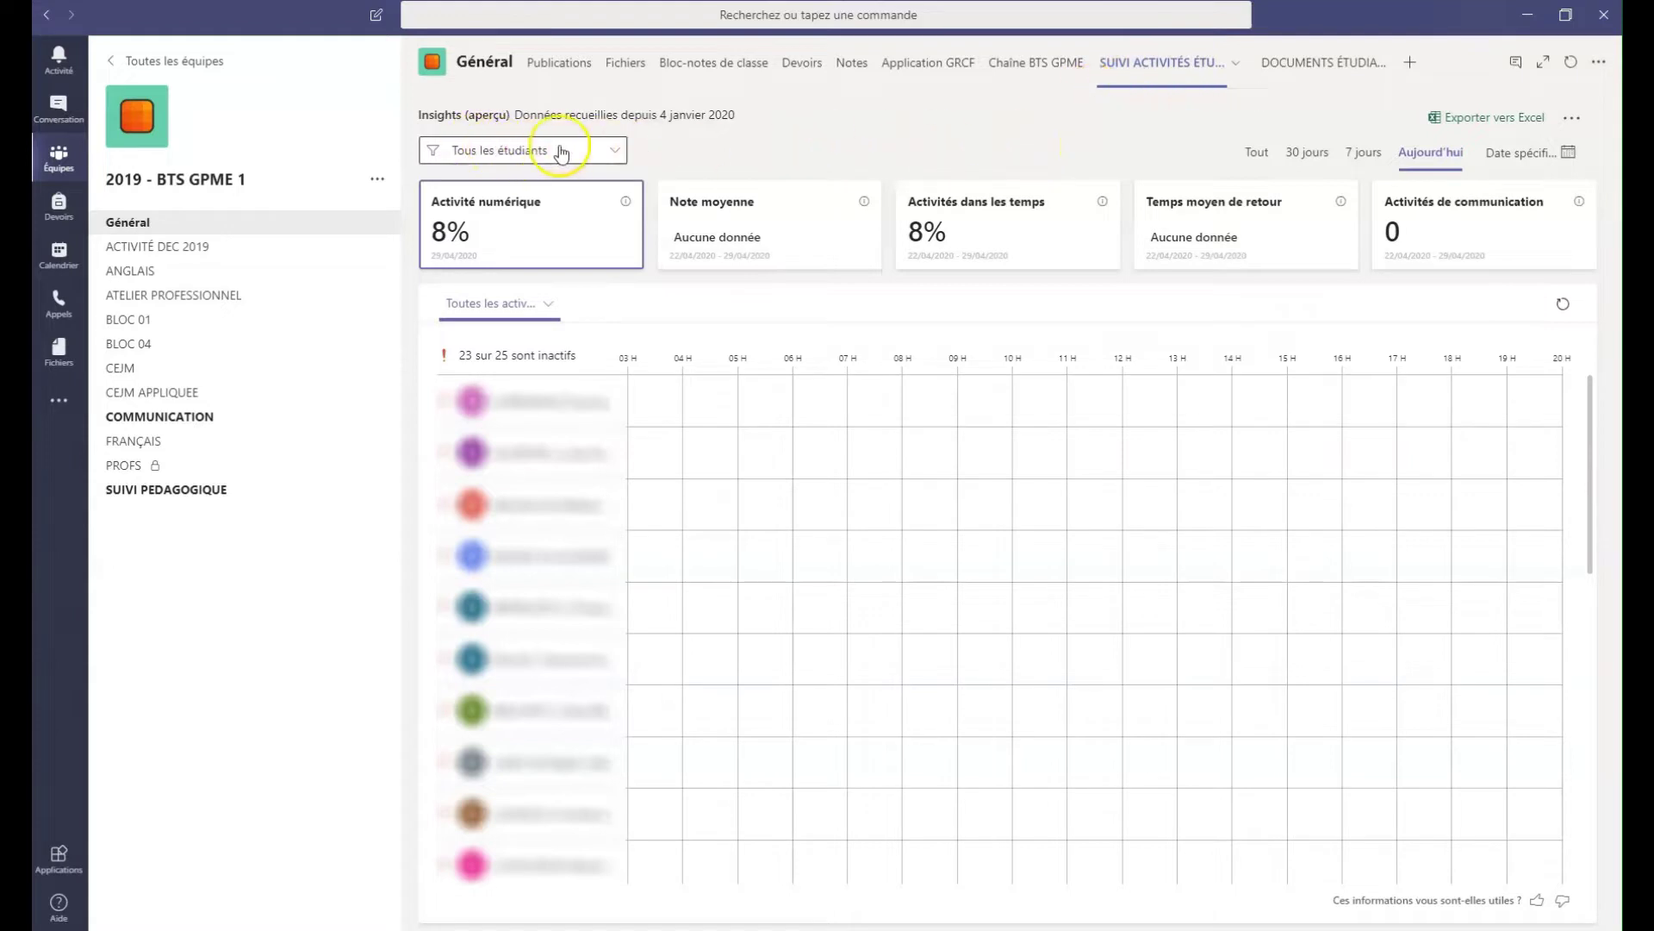
# - Look through the list of students available in the Insights student filter and close it without choosing one
pyautogui.click(611, 151)
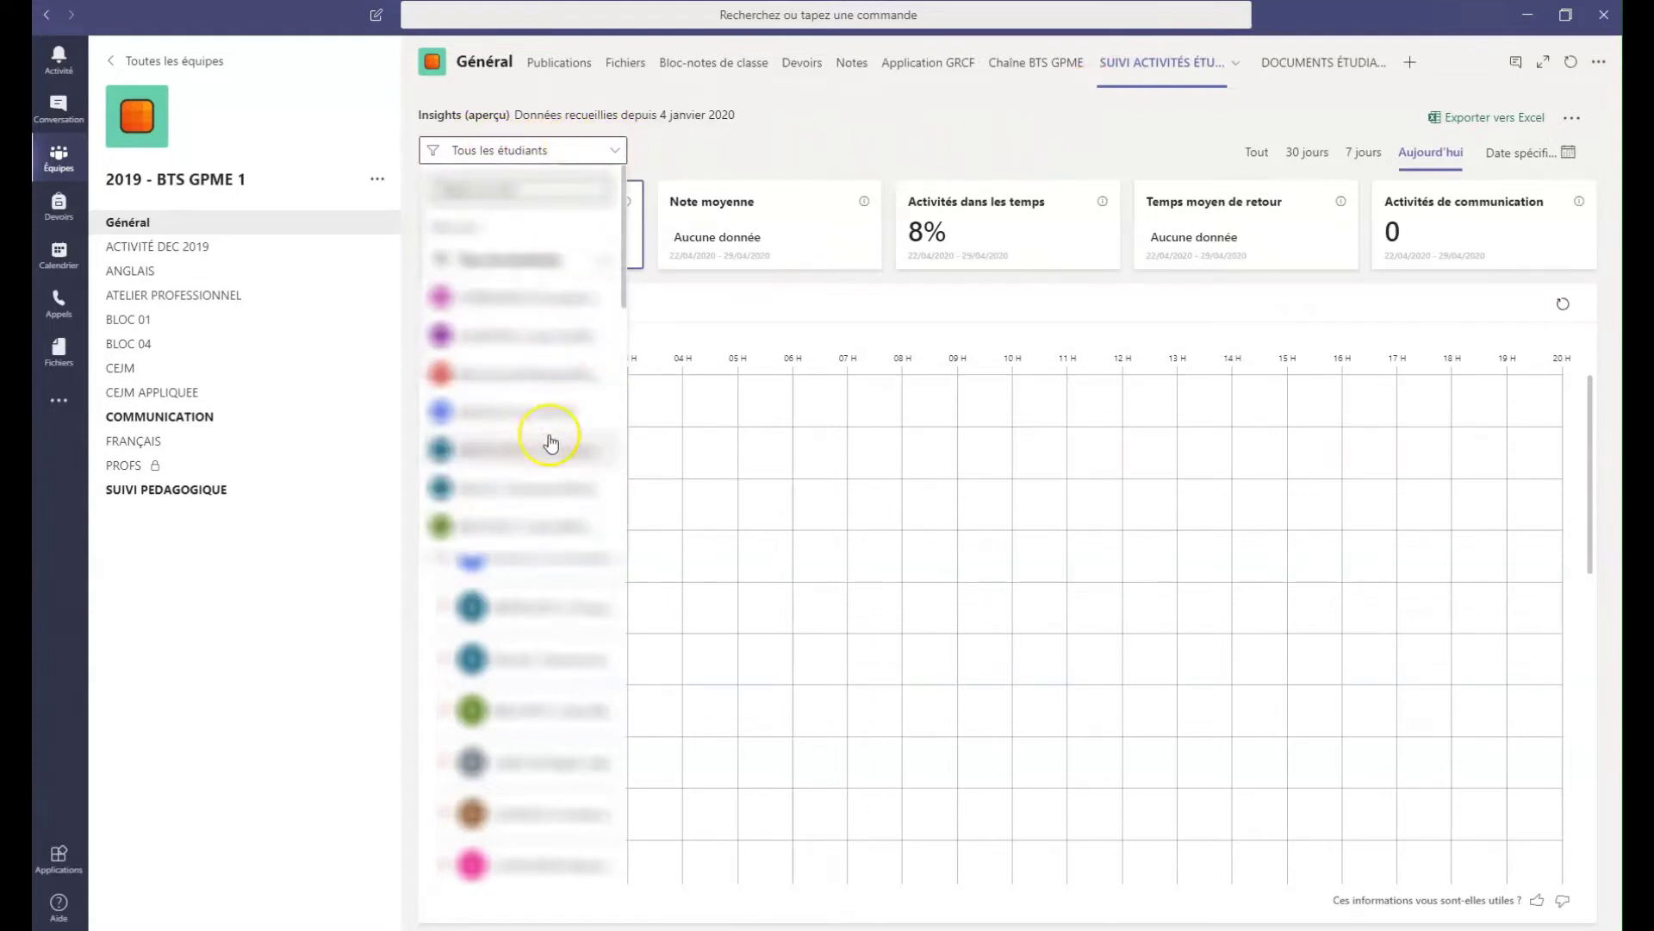
pyautogui.scroll(-5, 559, 416)
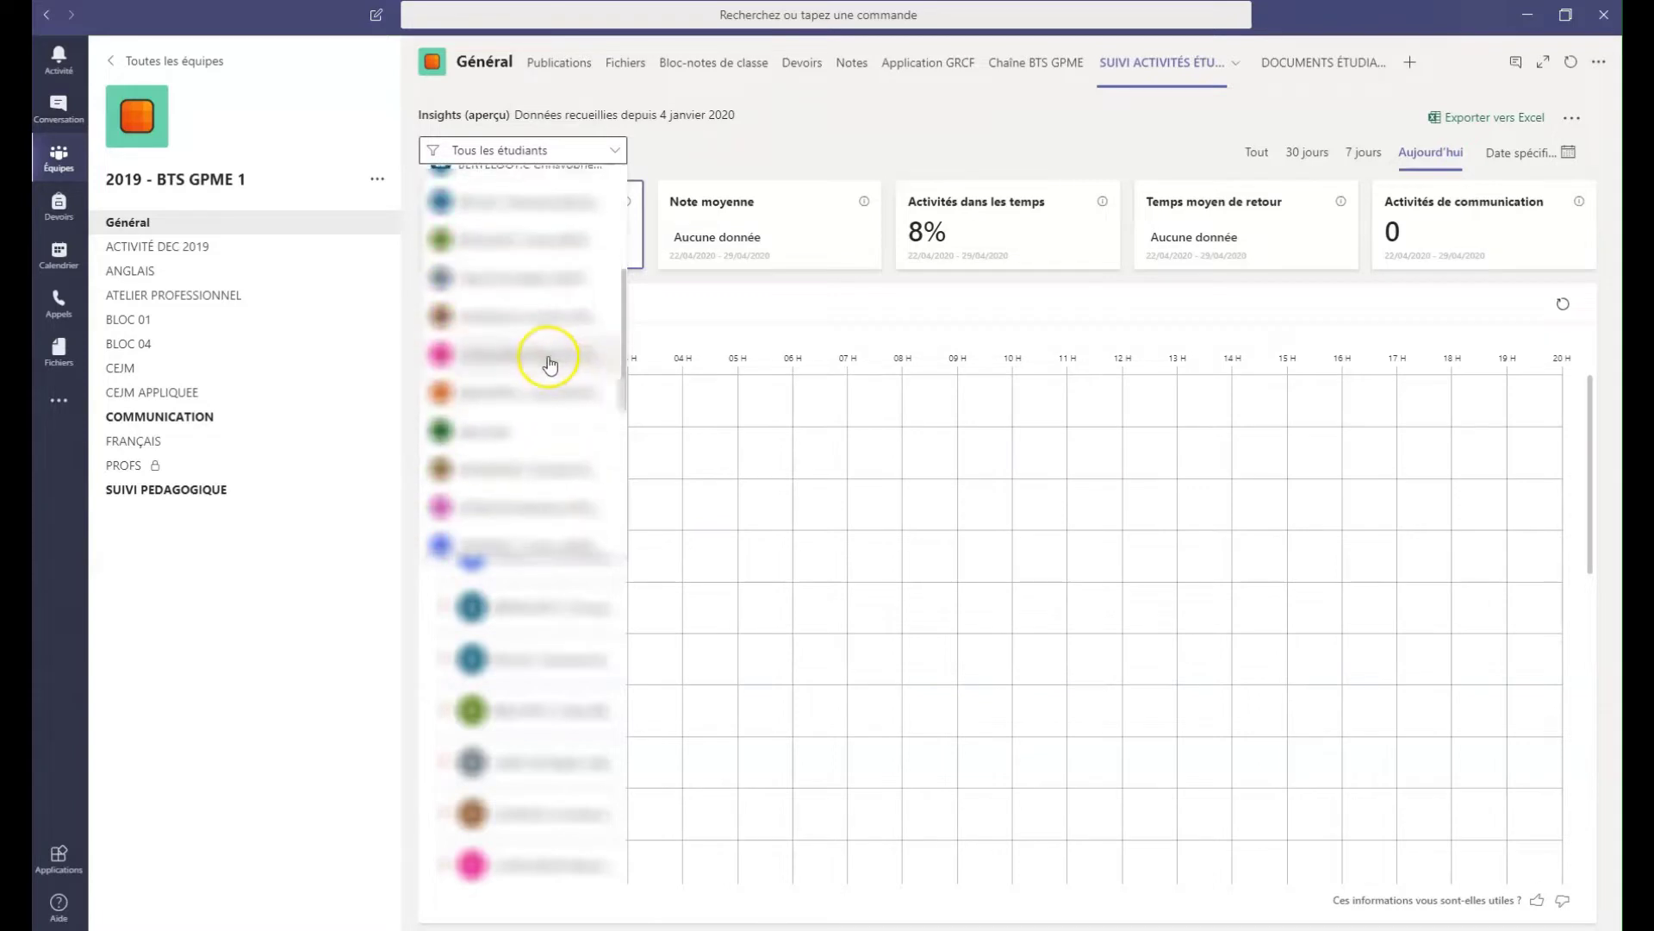
pyautogui.scroll(5, 521, 492)
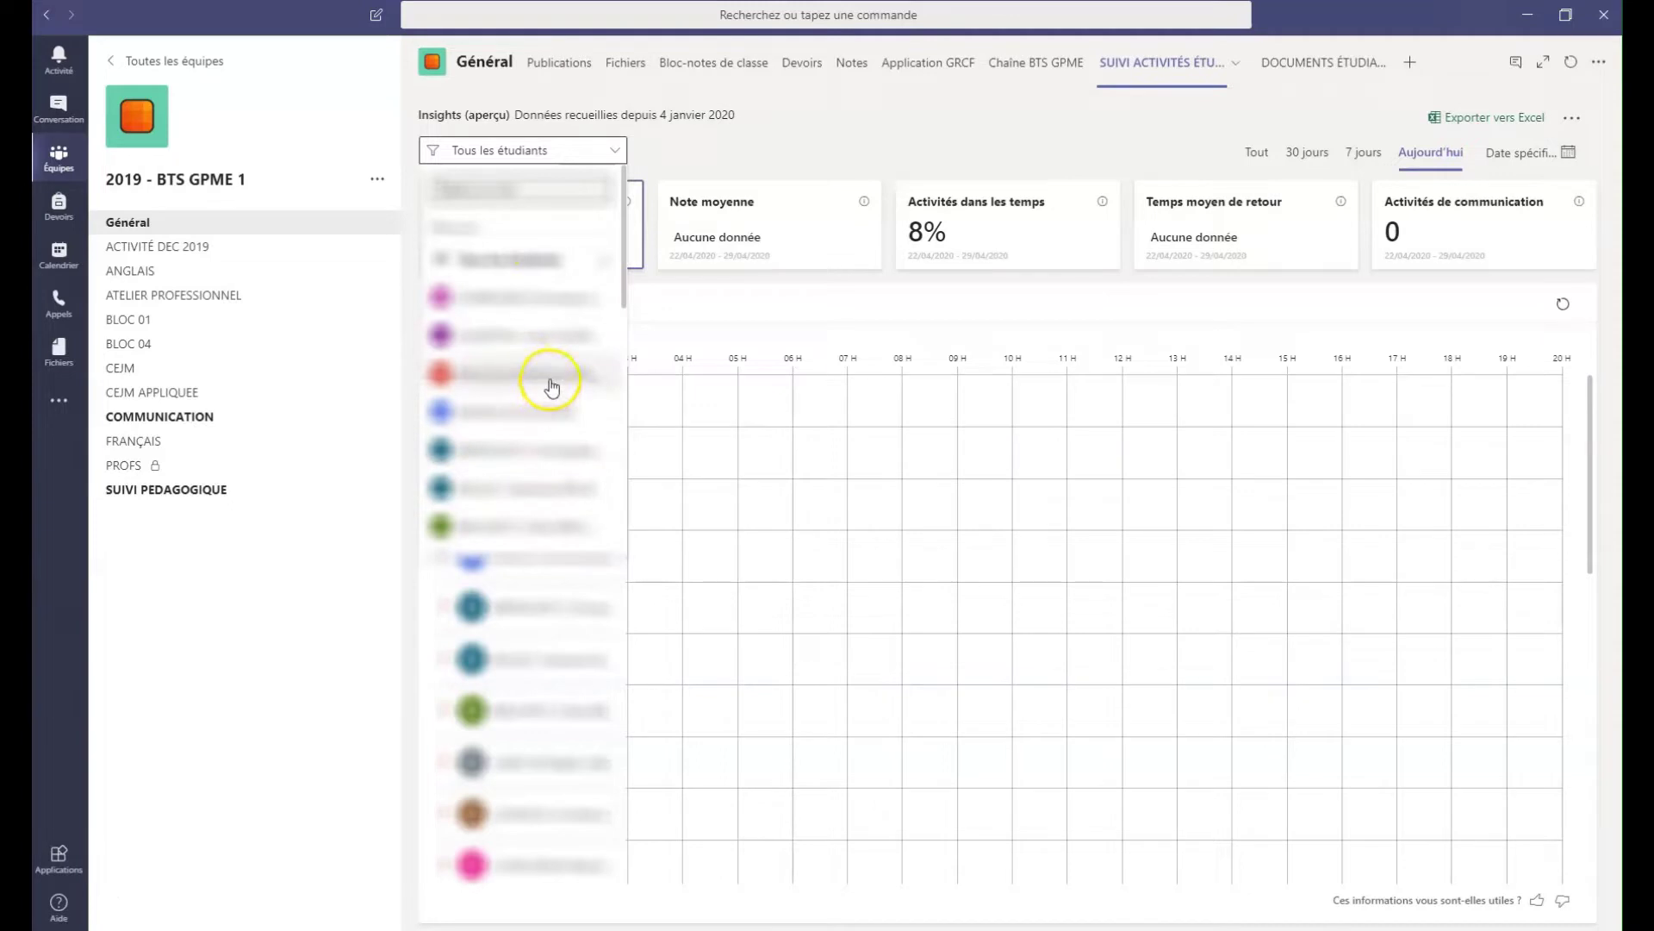
pyautogui.click(618, 153)
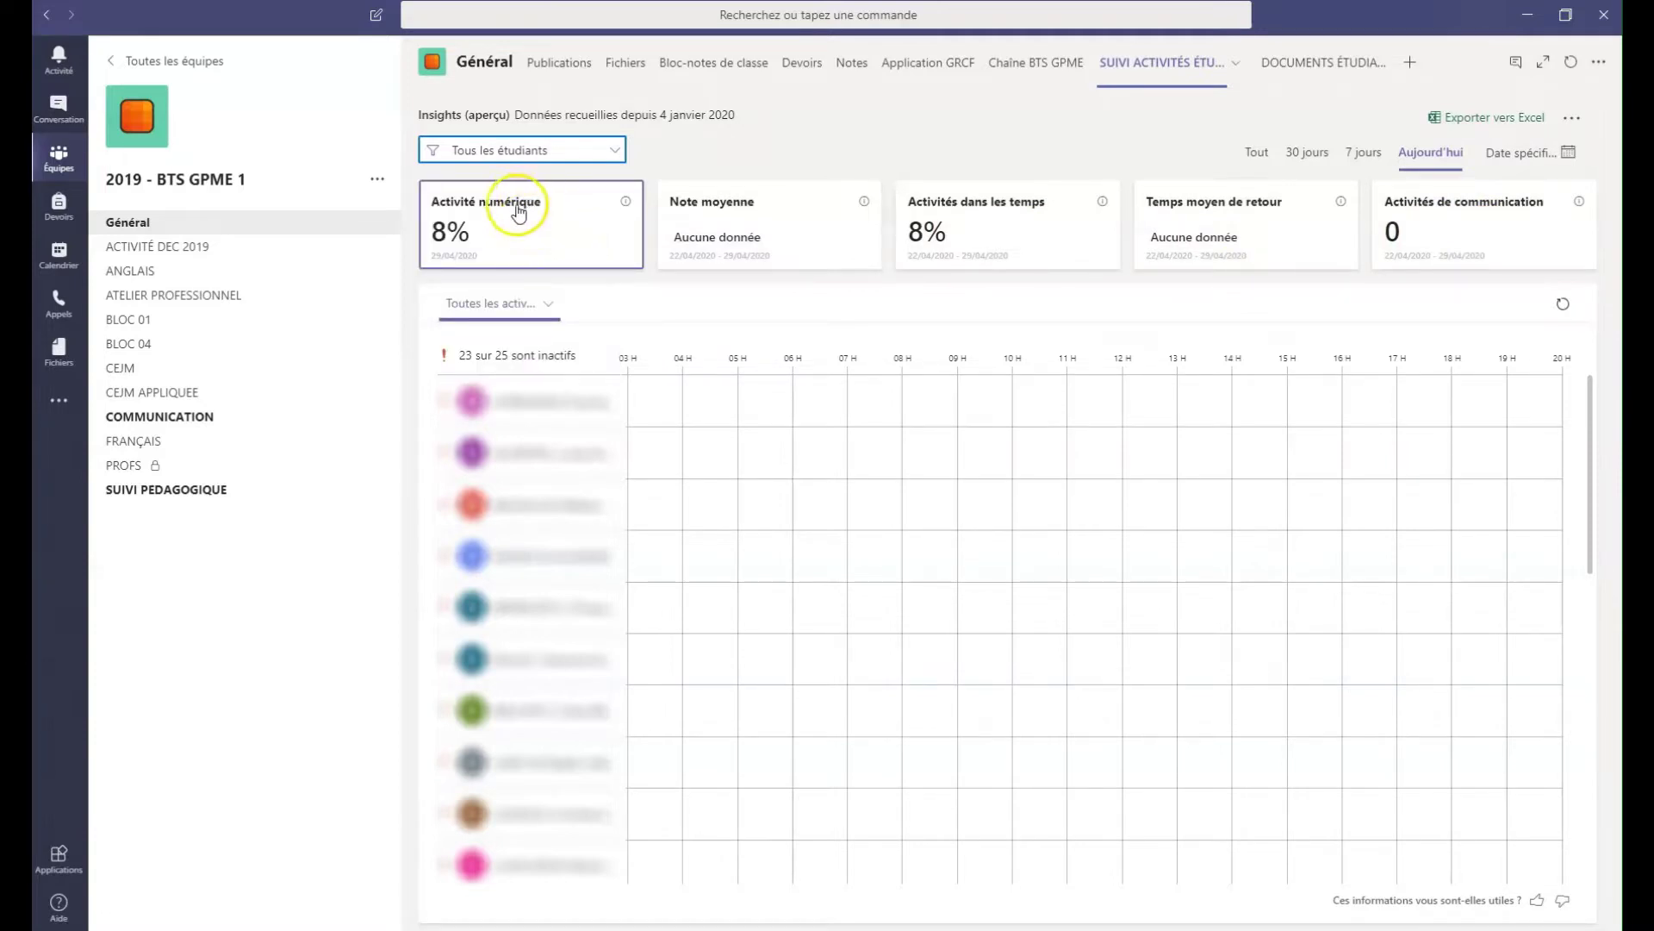
# - Read the explanations of the five Insights indicators, from Activité numérique to Activités de communication
pyautogui.moveTo(626, 203)
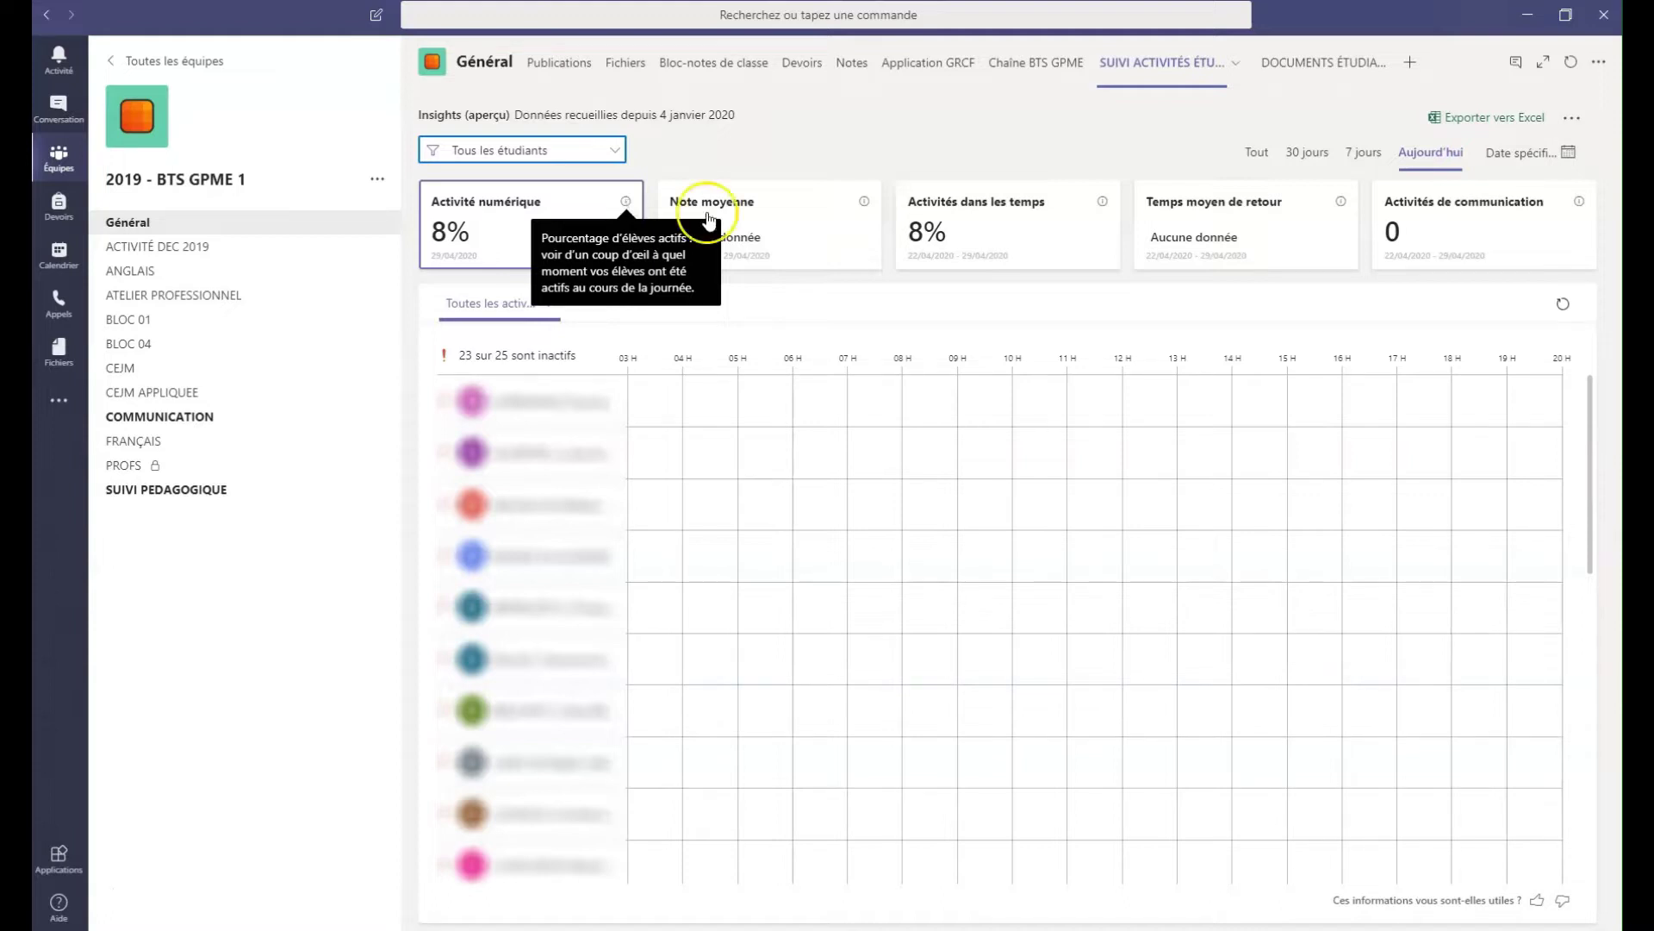
pyautogui.moveTo(865, 208)
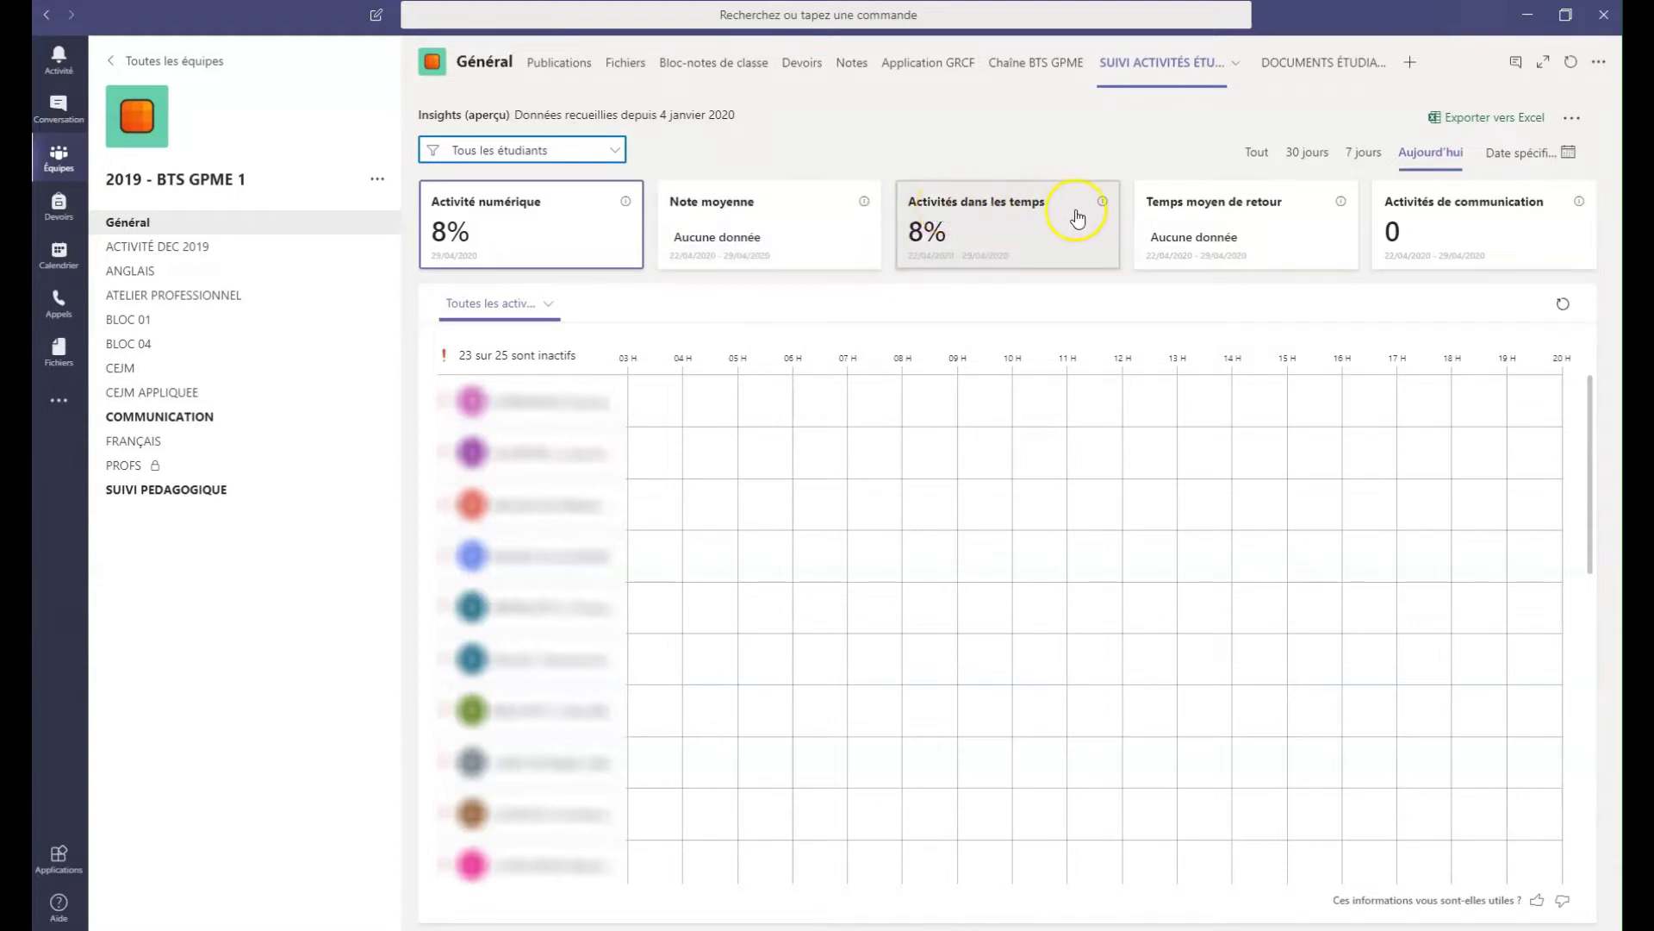
pyautogui.moveTo(1104, 208)
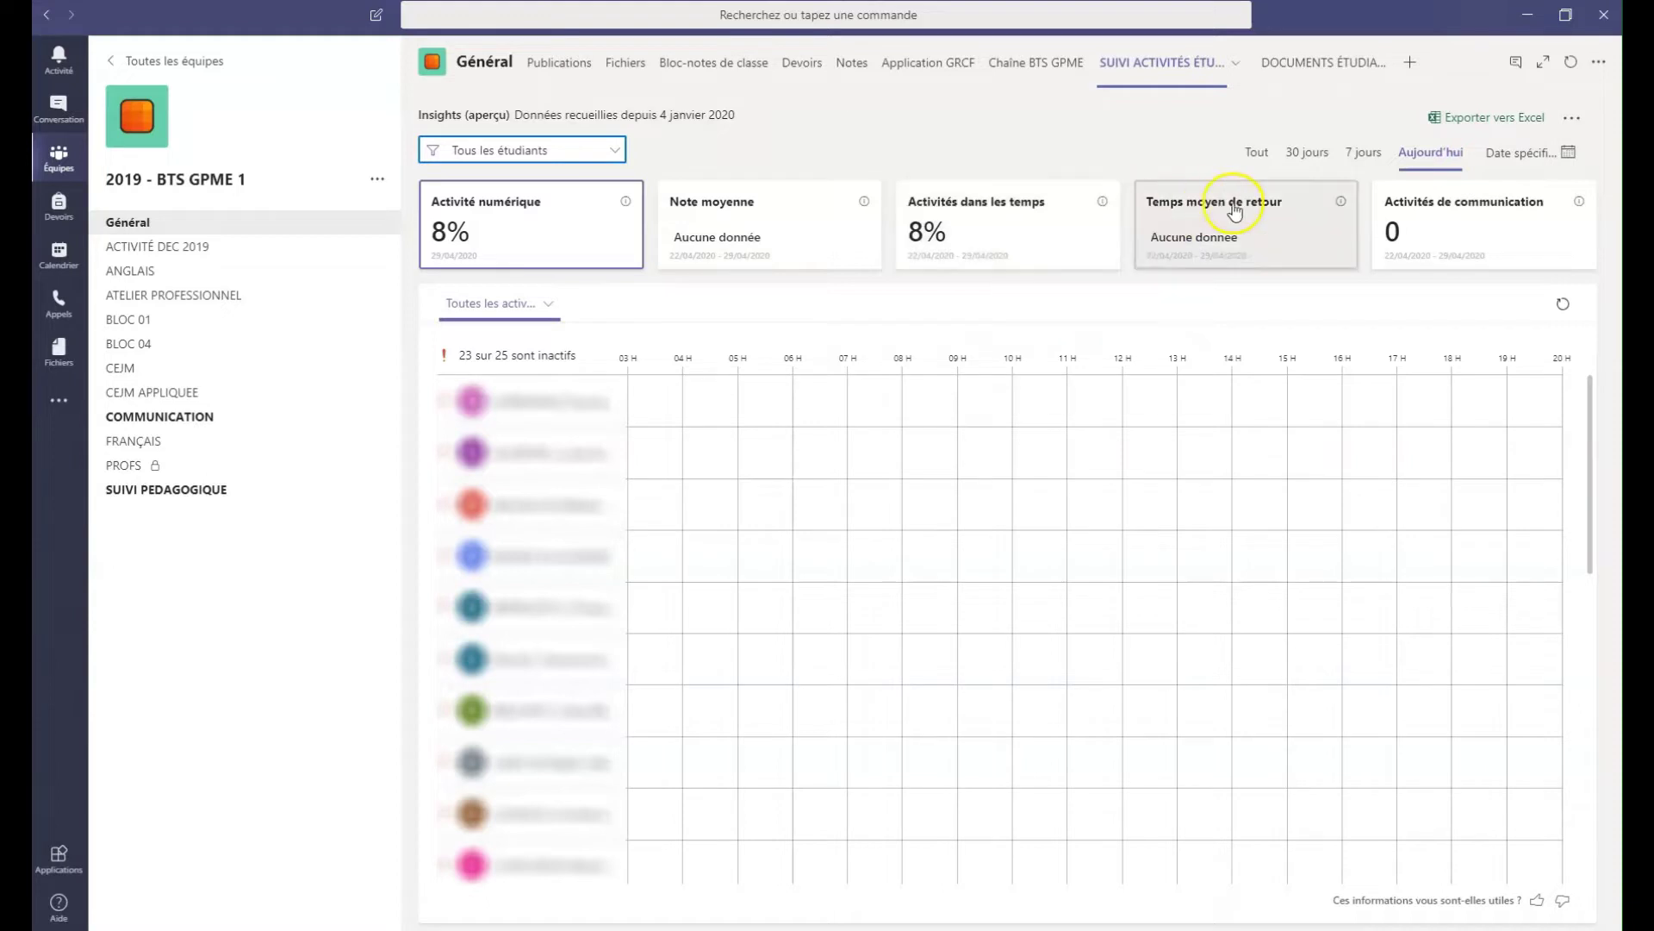
pyautogui.moveTo(1344, 211)
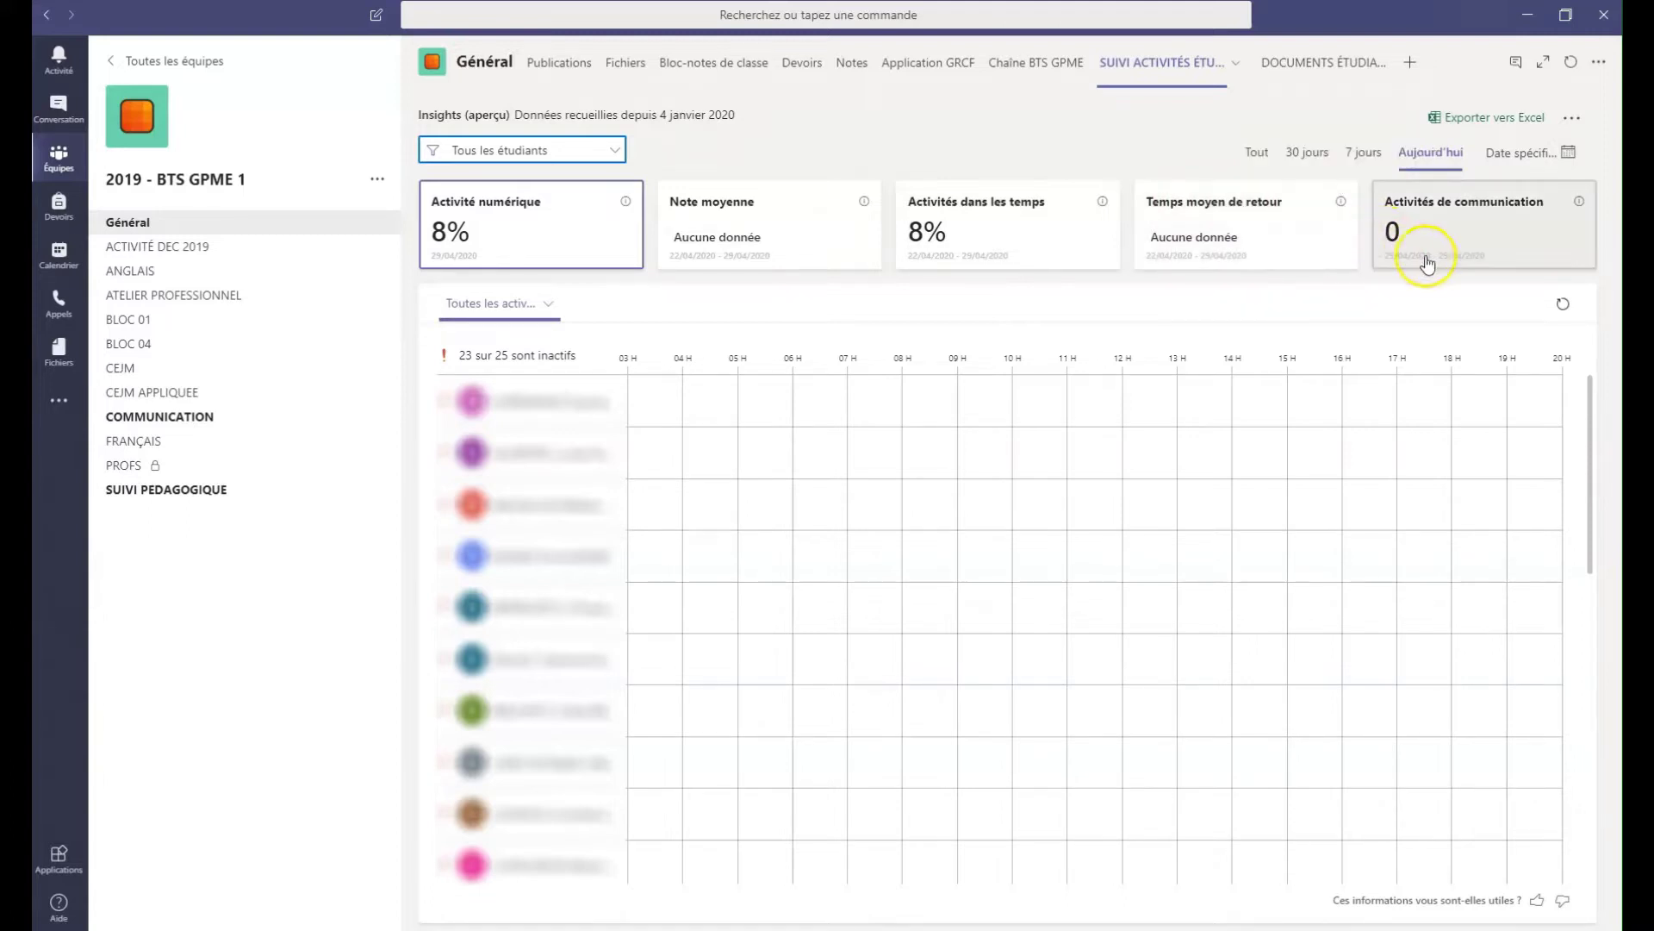
pyautogui.moveTo(1579, 206)
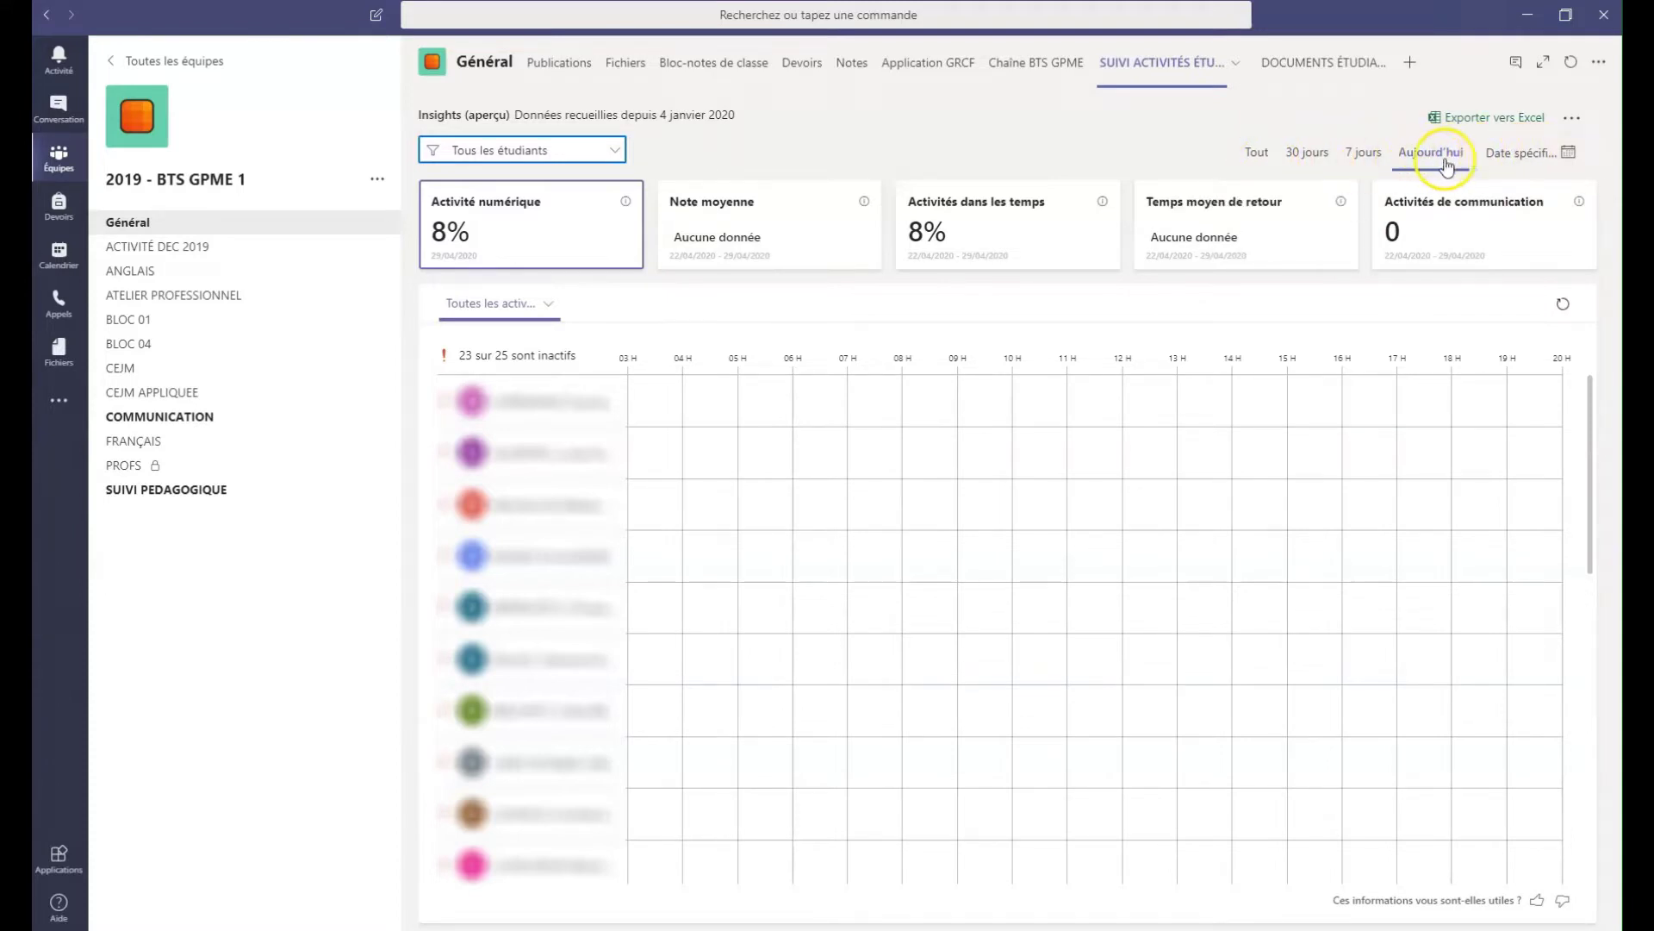
# - Examine today's hourly activity timeline for all students down to the end of the list
pyautogui.scroll(-5, 1337, 462)
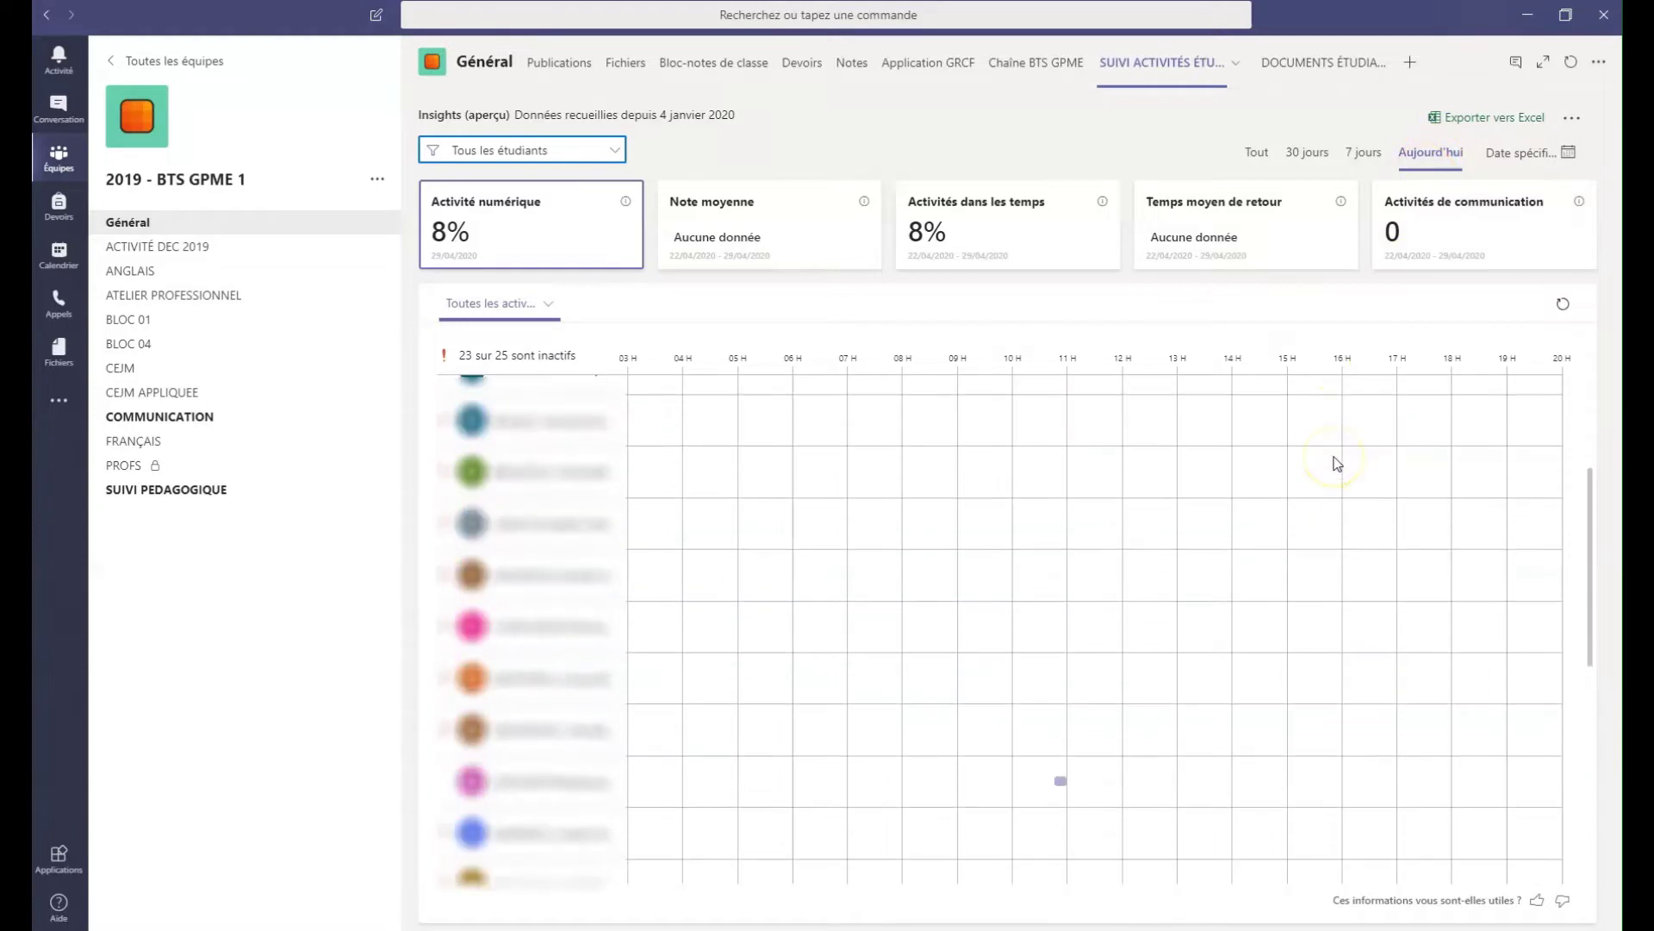
pyautogui.scroll(-1, 1336, 462)
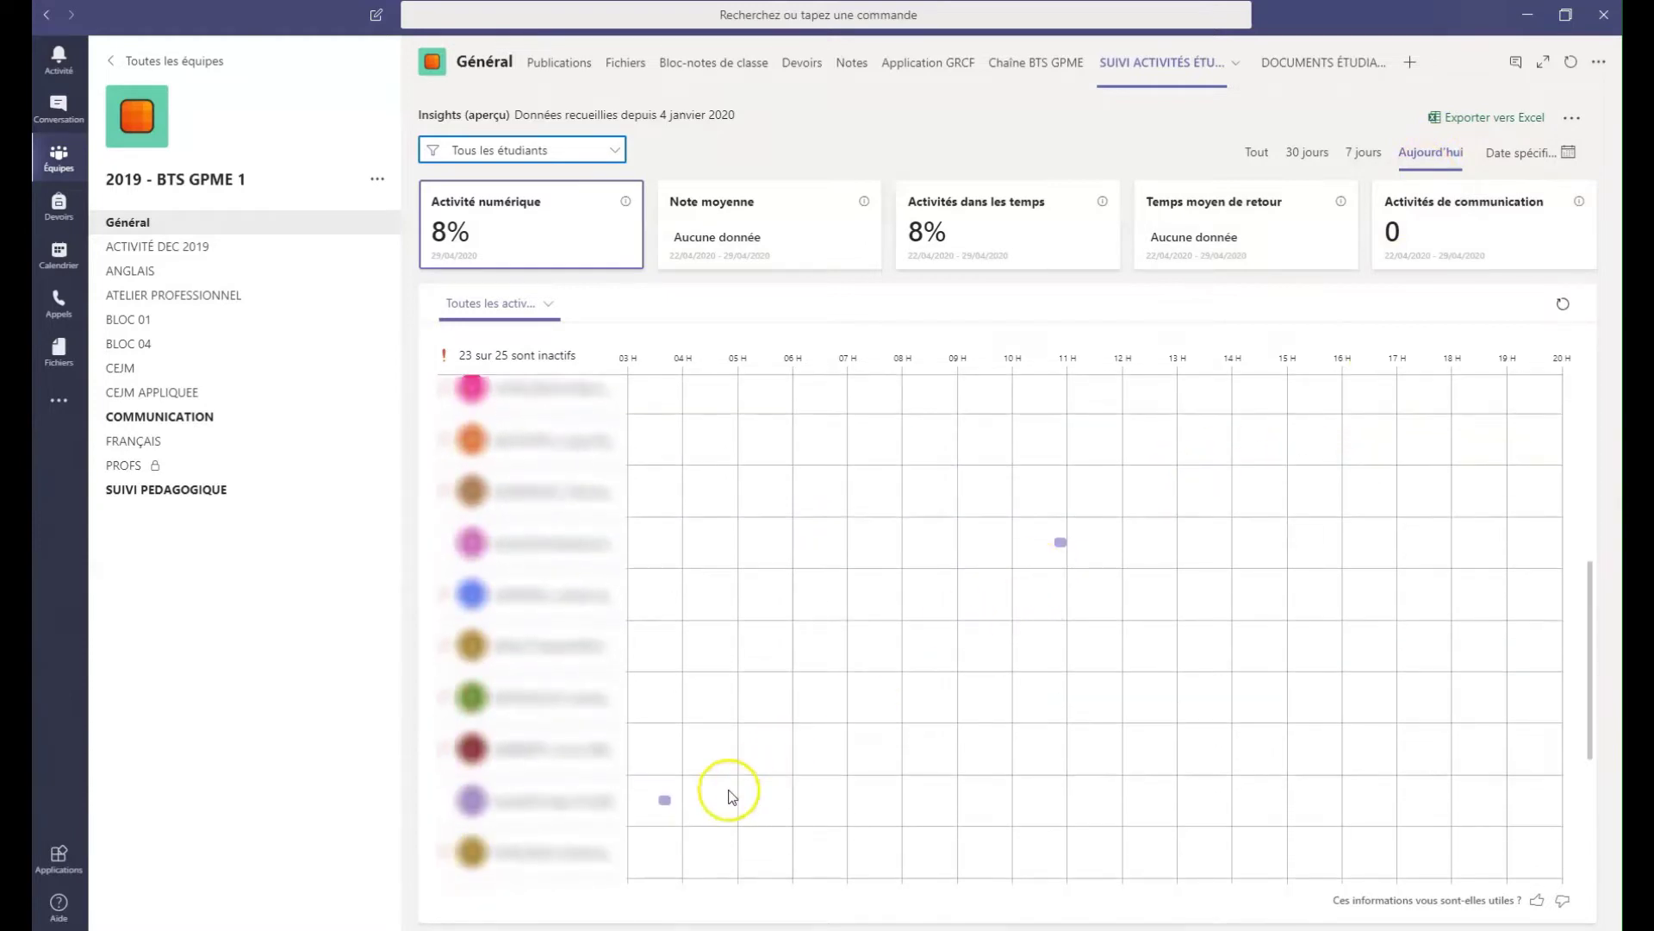
pyautogui.scroll(-1, 885, 671)
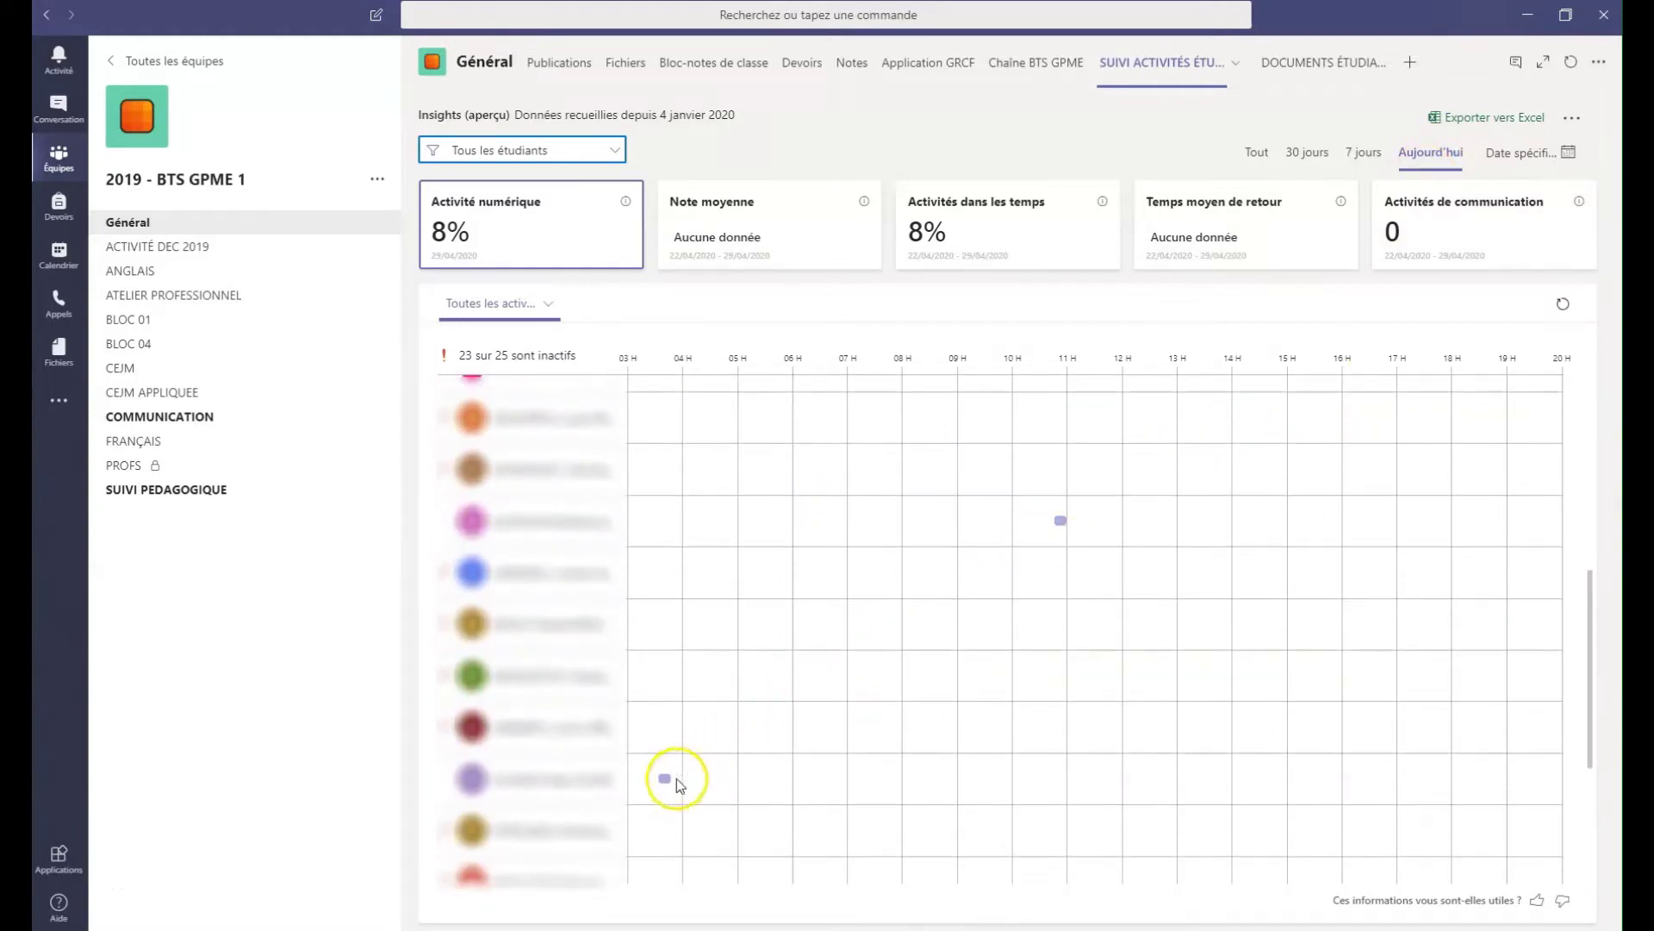
pyautogui.moveTo(667, 777)
pyautogui.scroll(-3, 1065, 565)
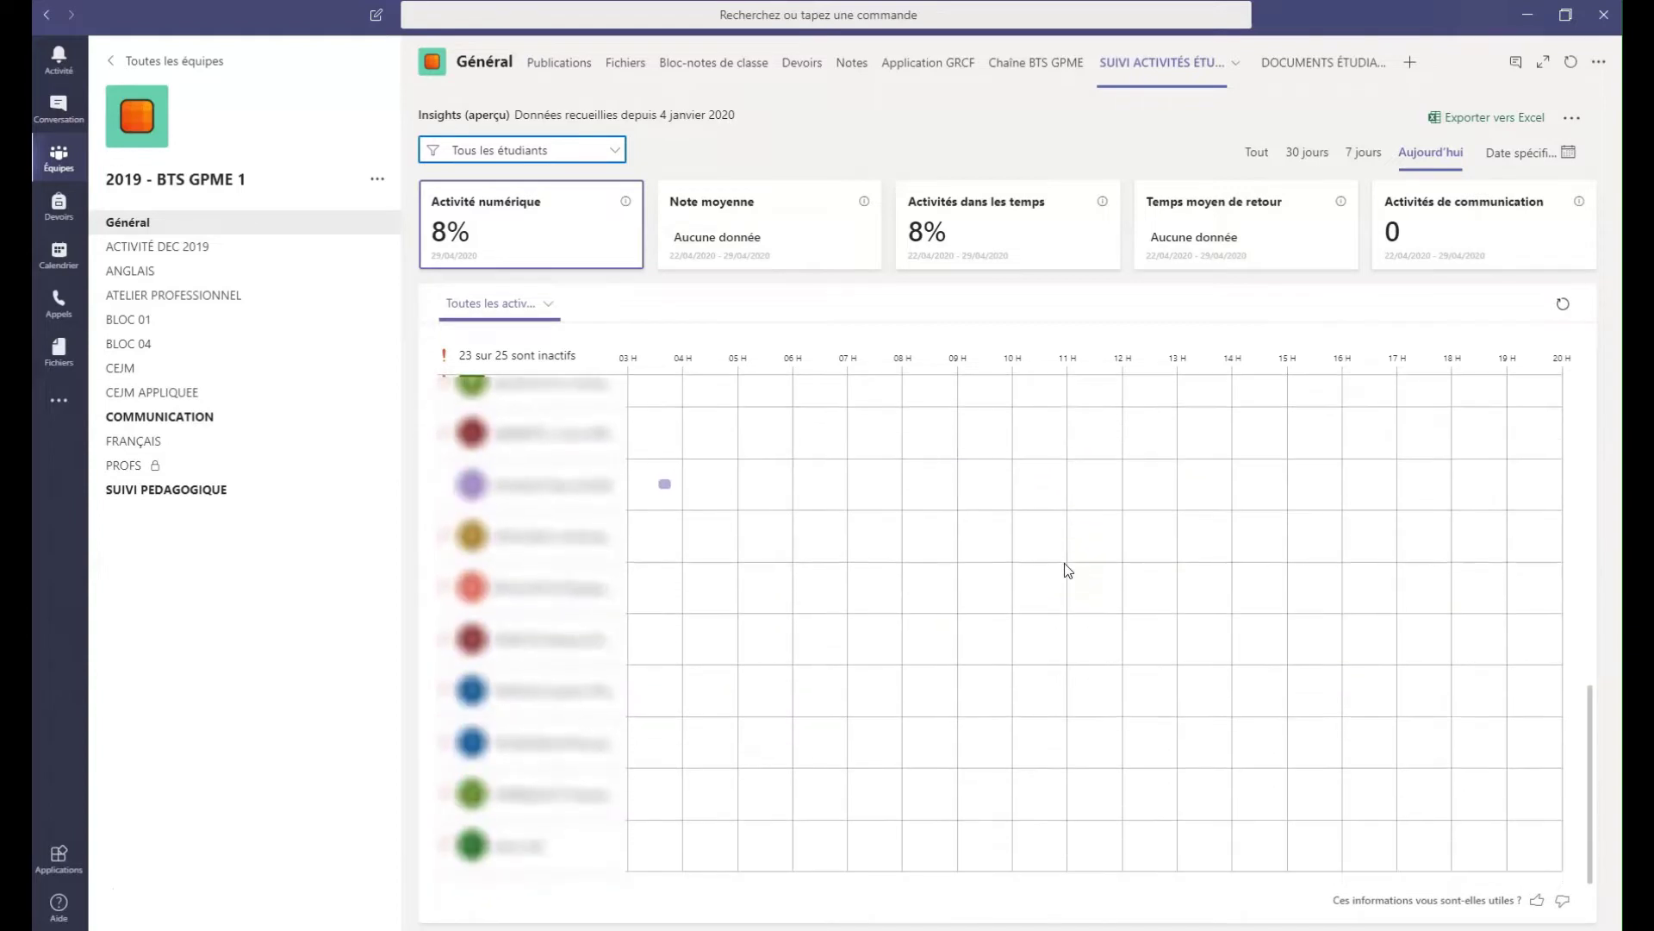
# - Set the Insights period to 7 jours and examine every student's activity over the week
pyautogui.click(1363, 152)
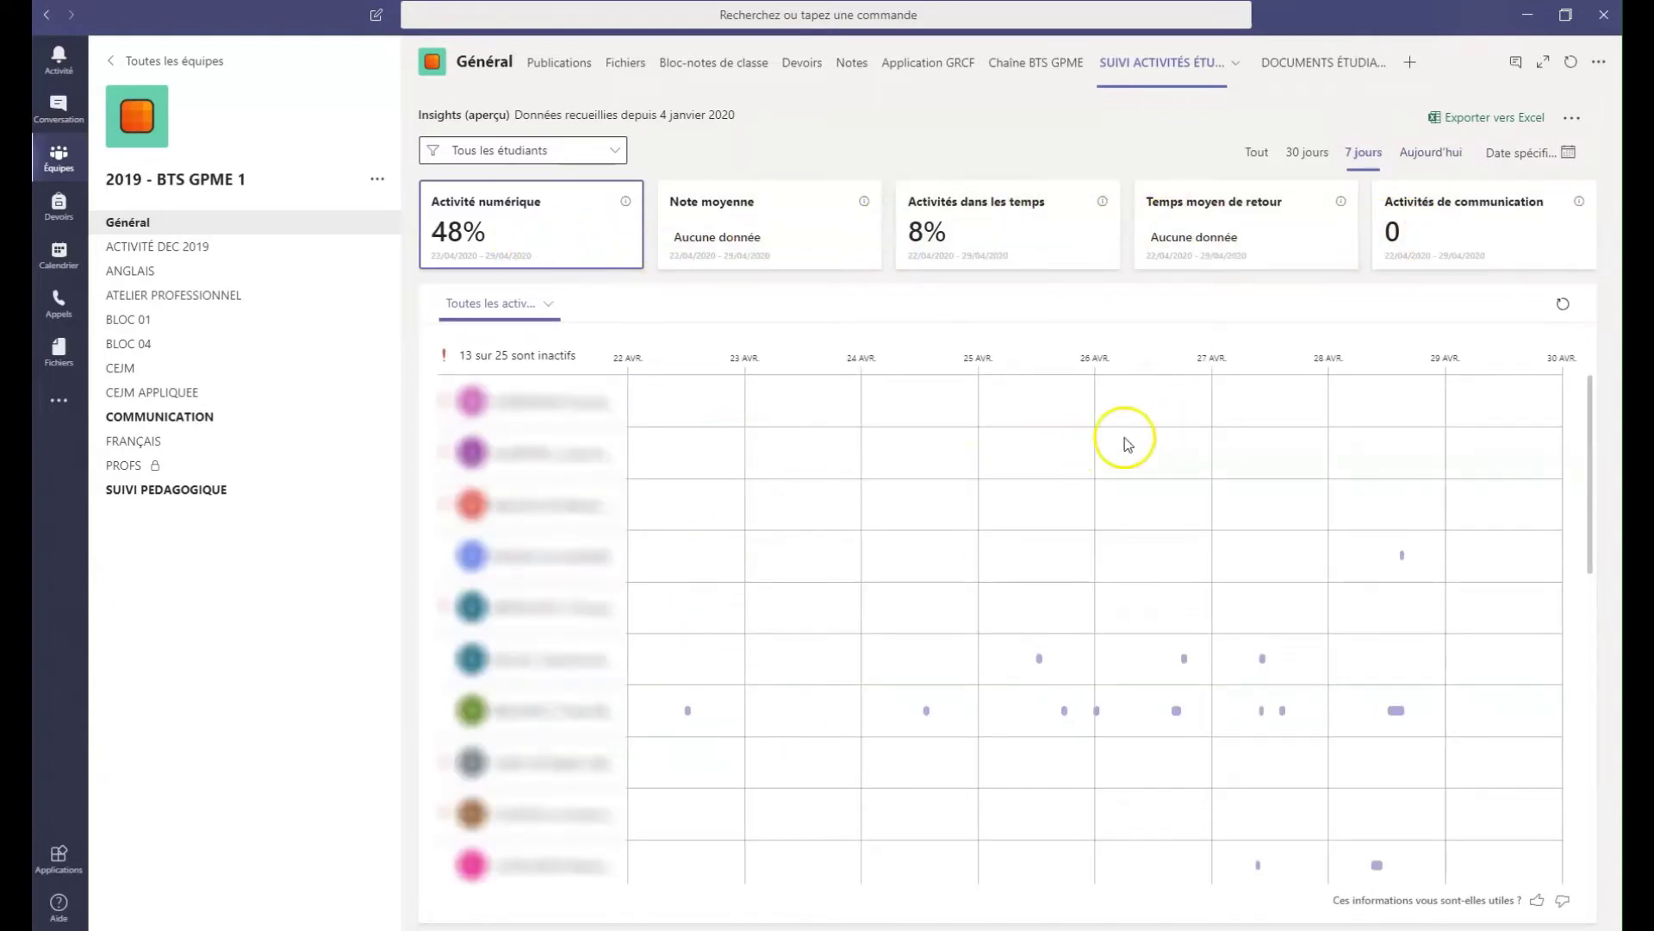
pyautogui.scroll(-8, 1010, 460)
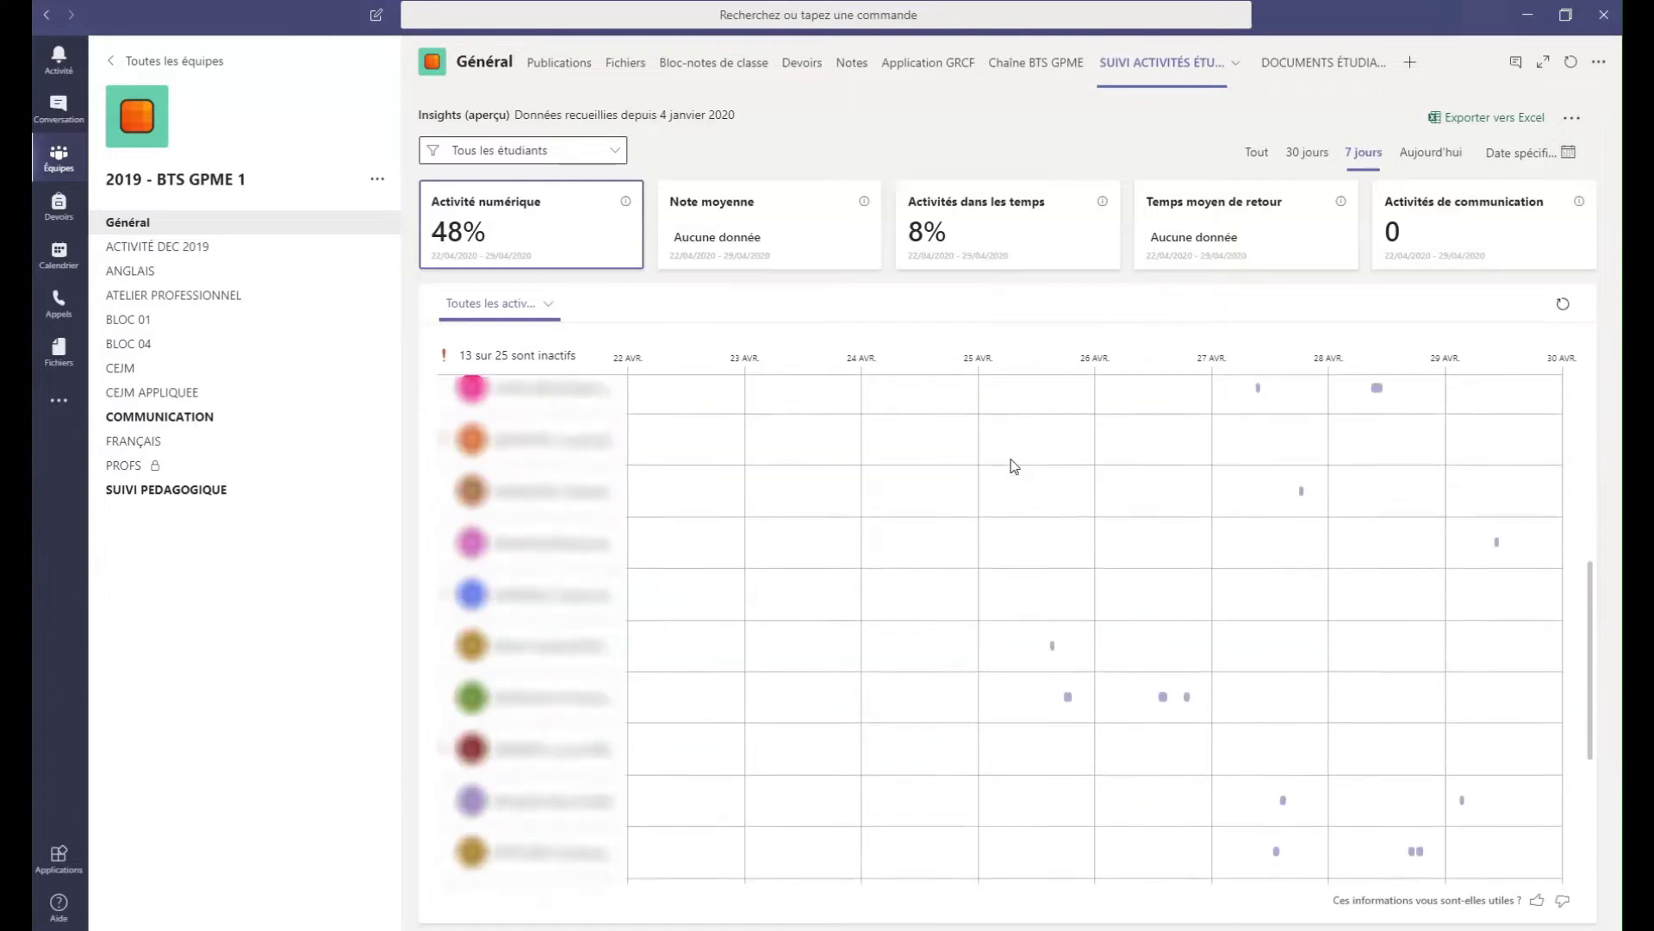
pyautogui.scroll(-3, 1037, 556)
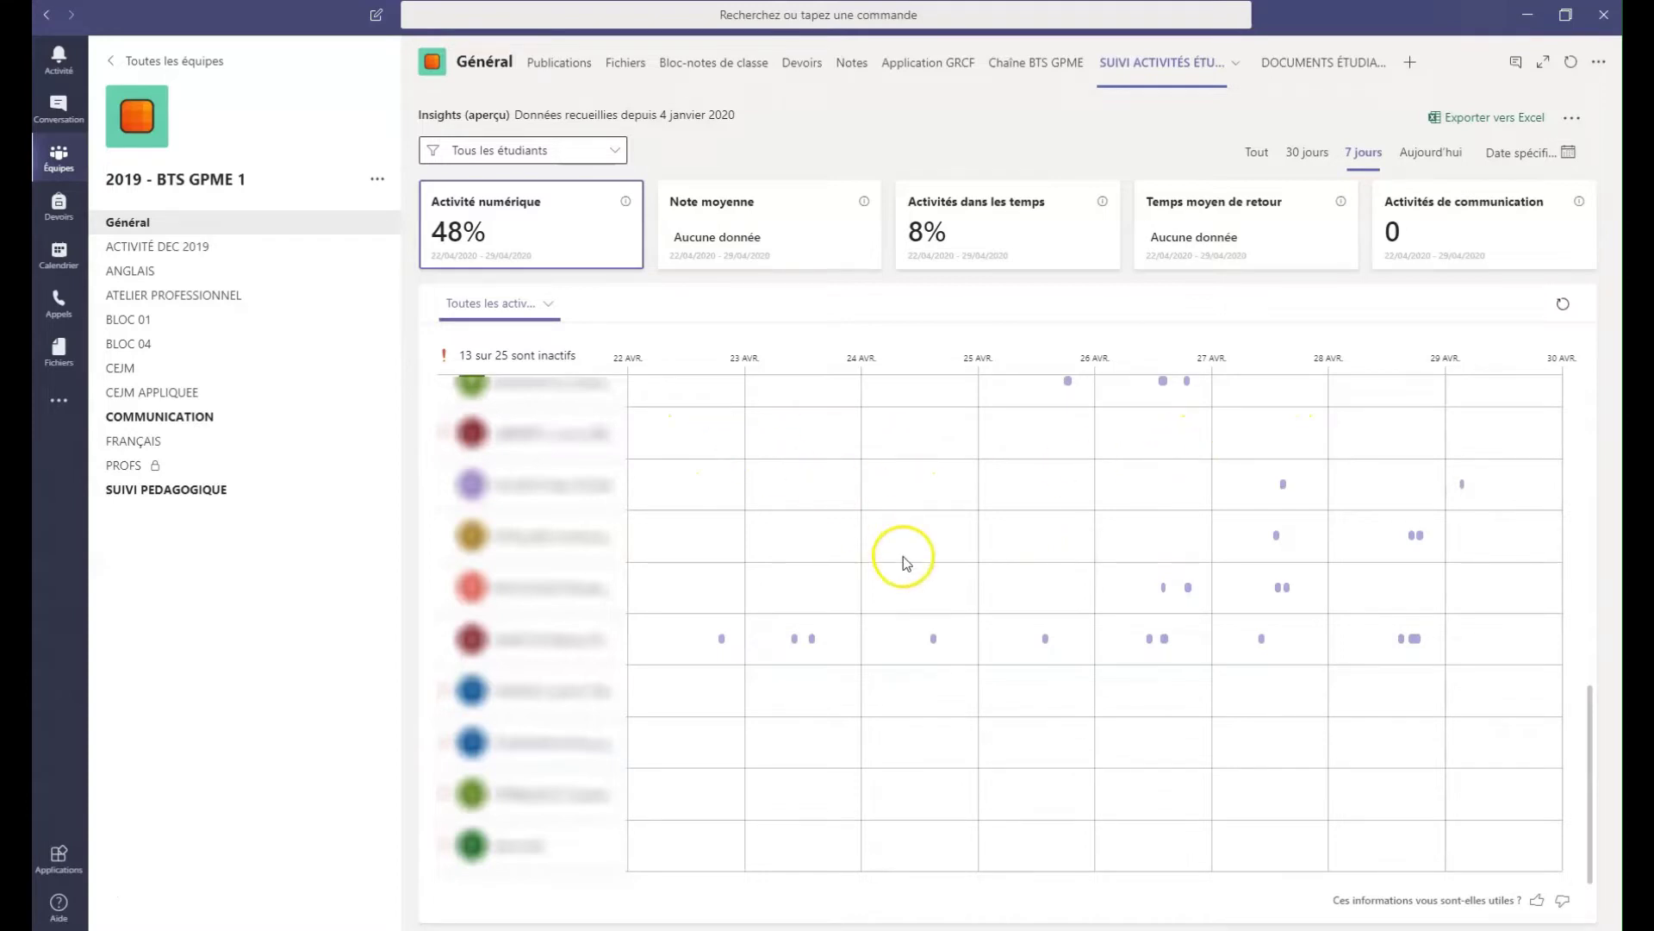
pyautogui.scroll(15, 949, 560)
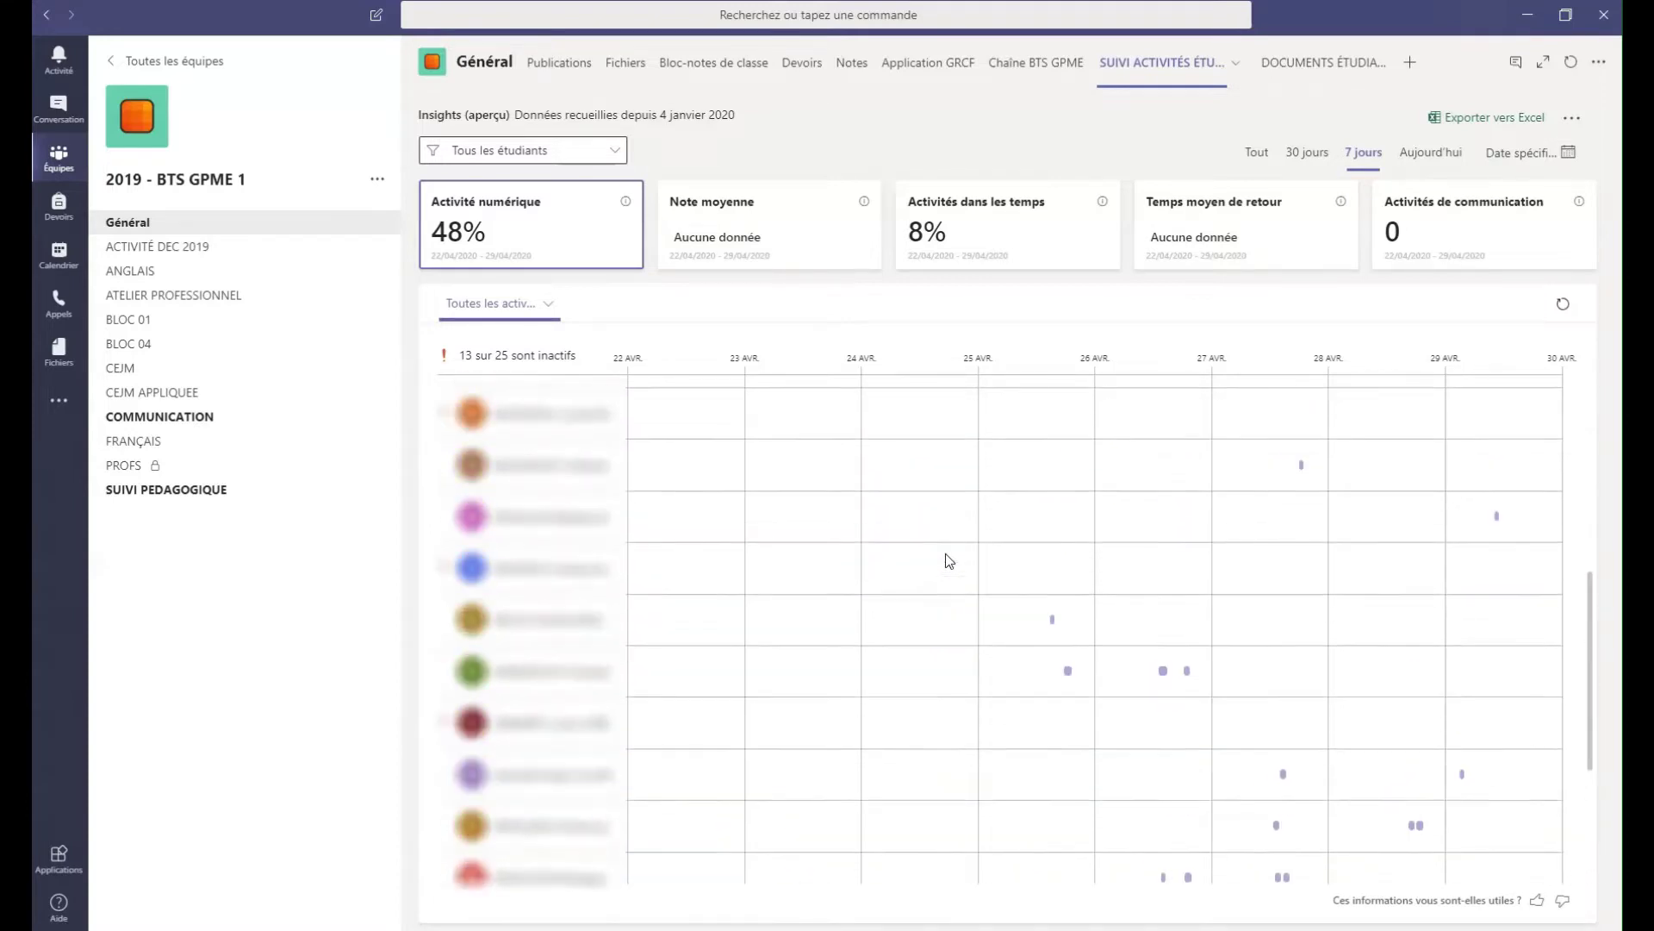
pyautogui.scroll(1, 949, 561)
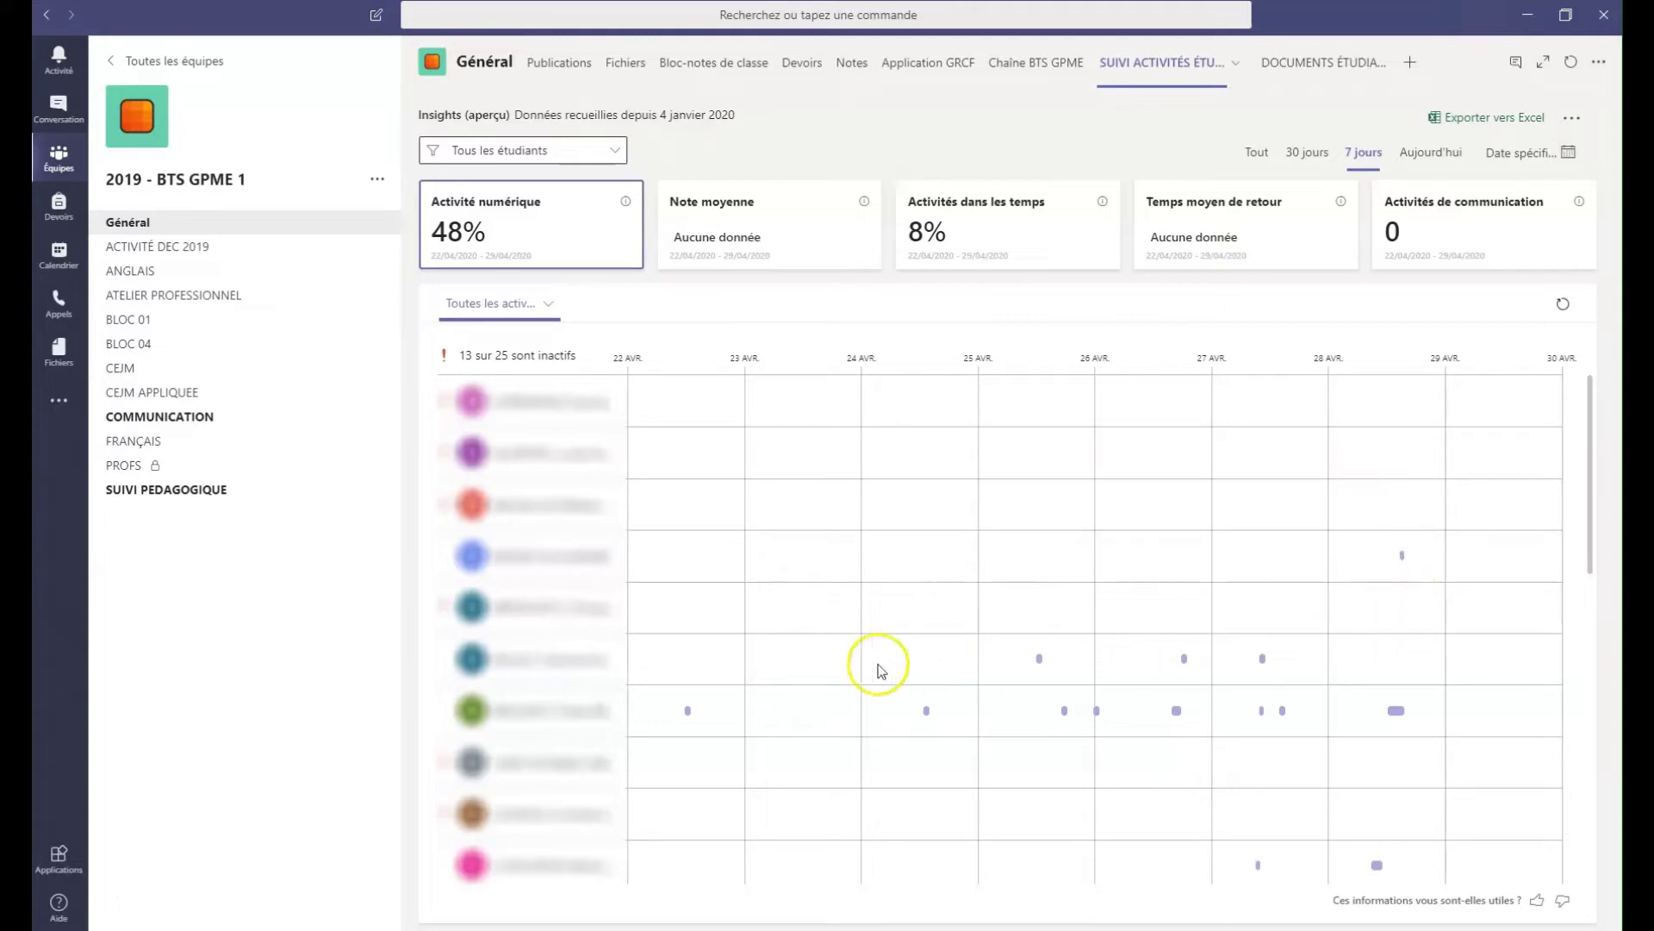
pyautogui.scroll(-4, 1112, 612)
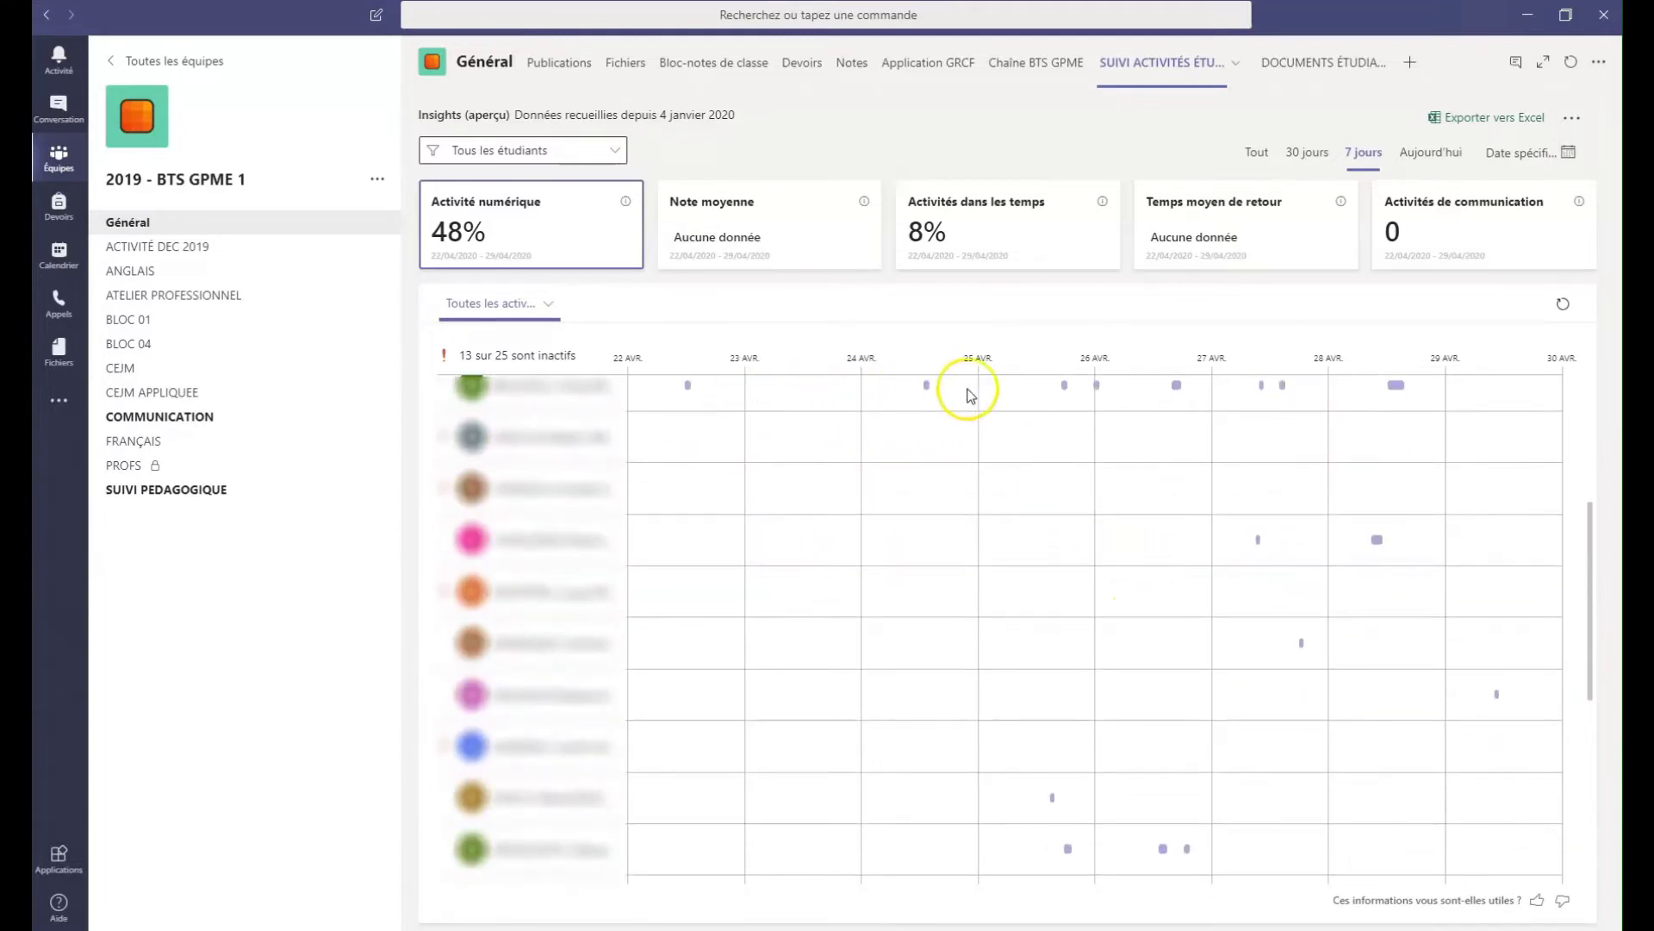
pyautogui.scroll(-6, 1293, 498)
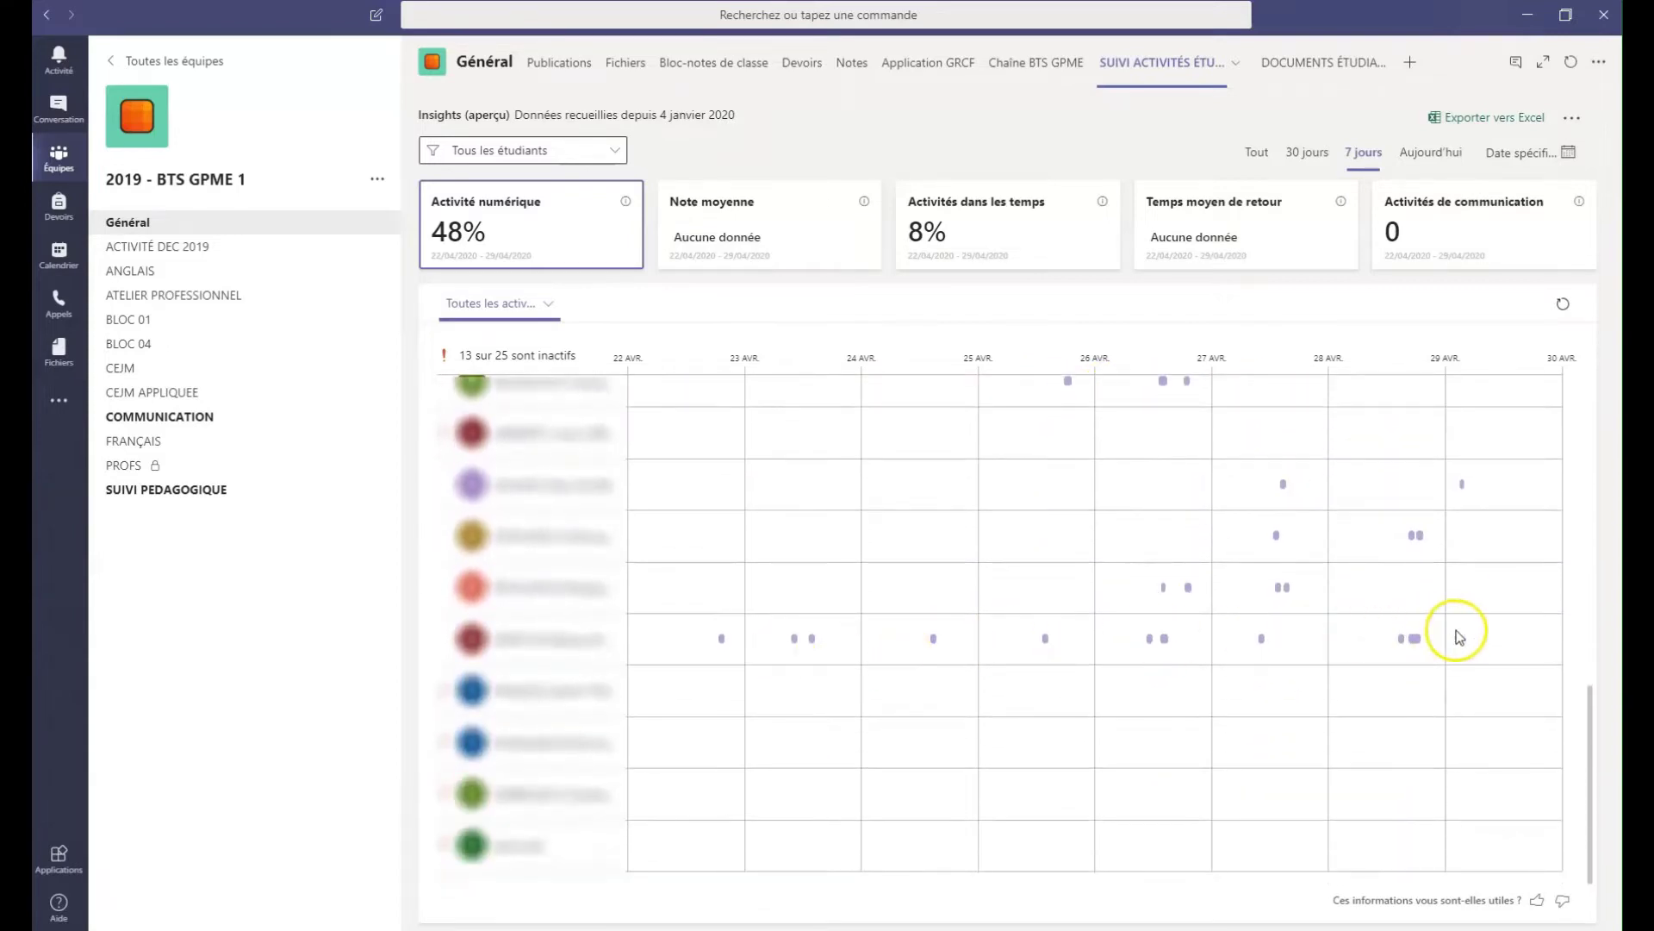
# - Set the Insights period to 30 jours and examine every student's activity over the month
pyautogui.click(1307, 153)
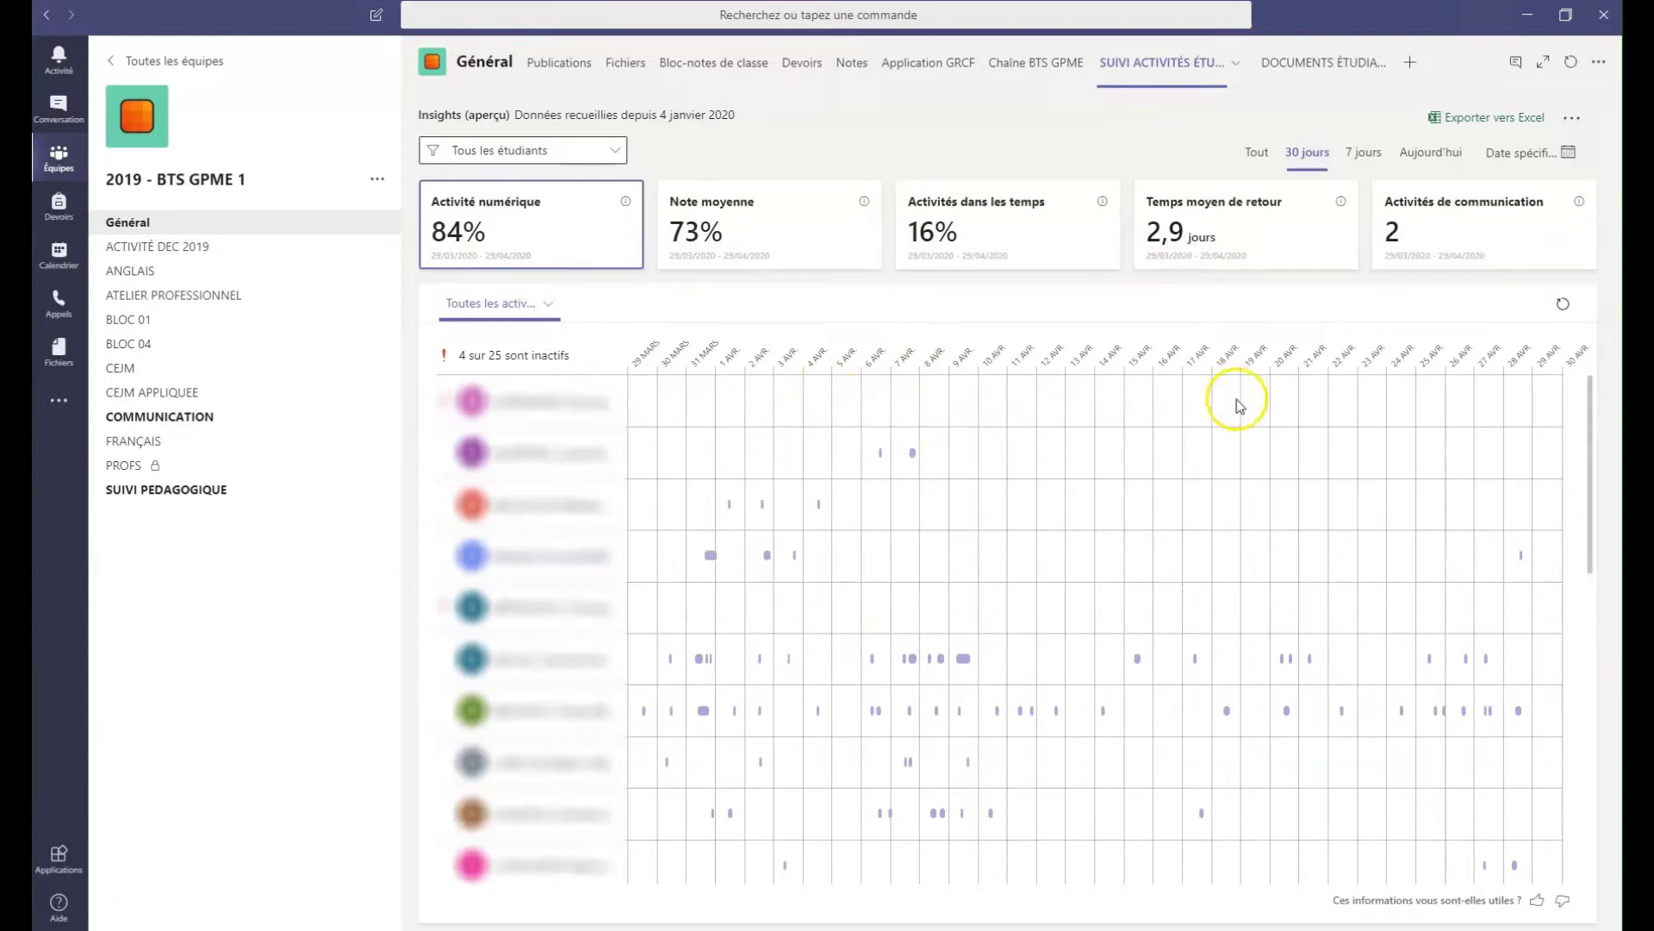
pyautogui.scroll(-3, 1150, 608)
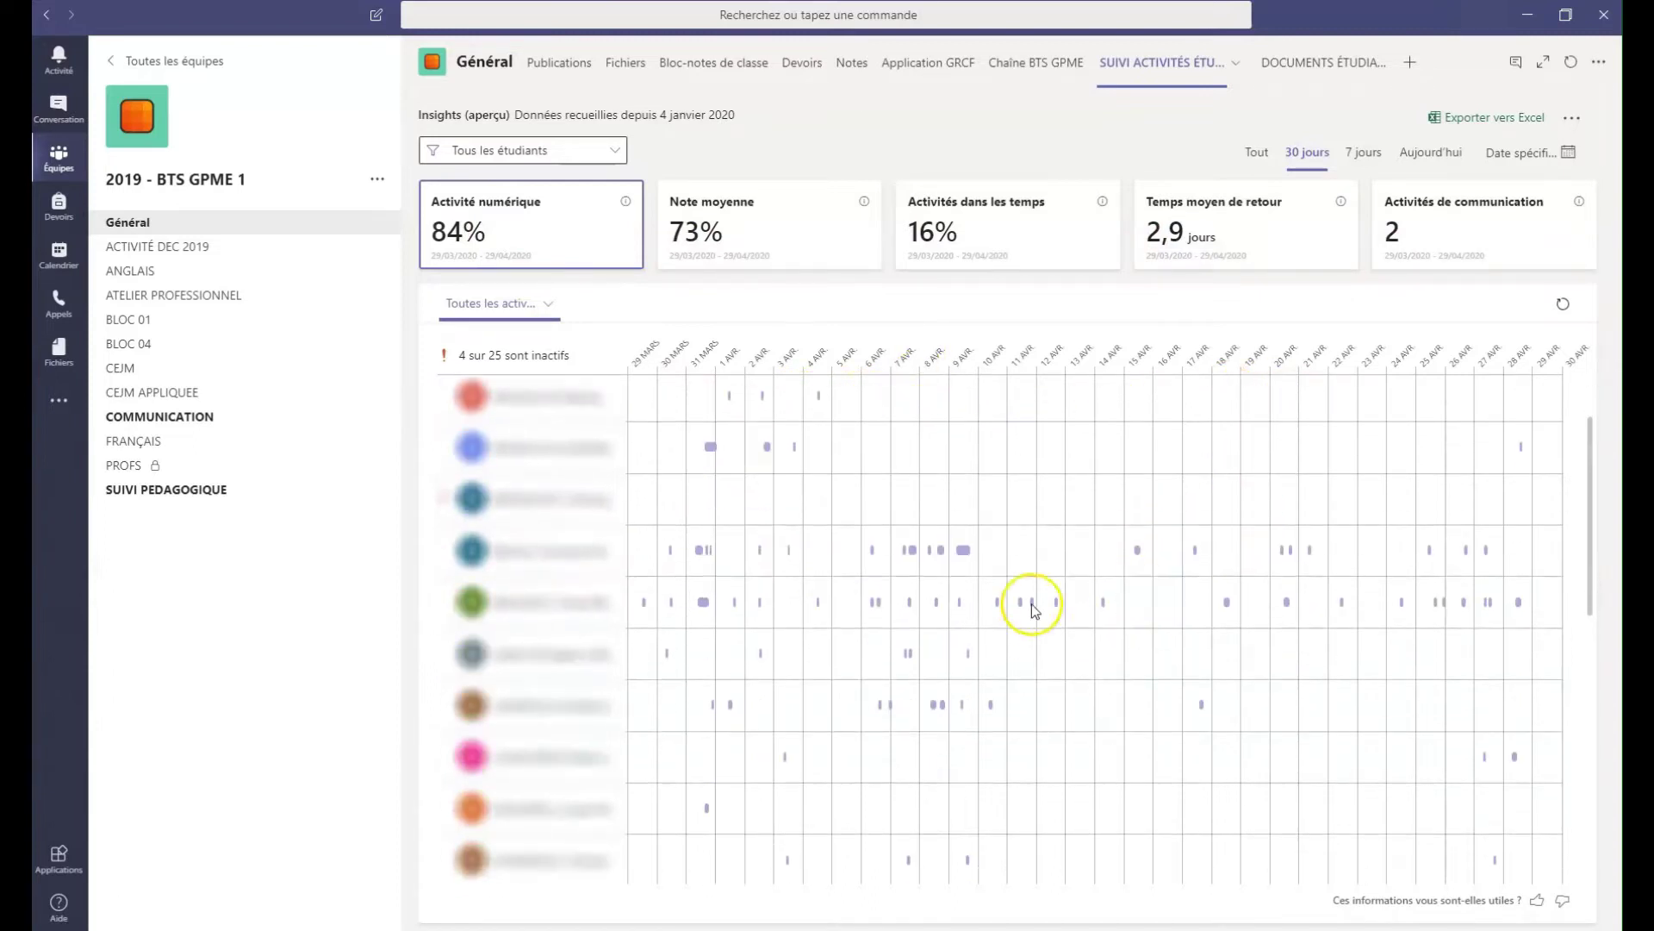
pyautogui.scroll(-2, 1249, 627)
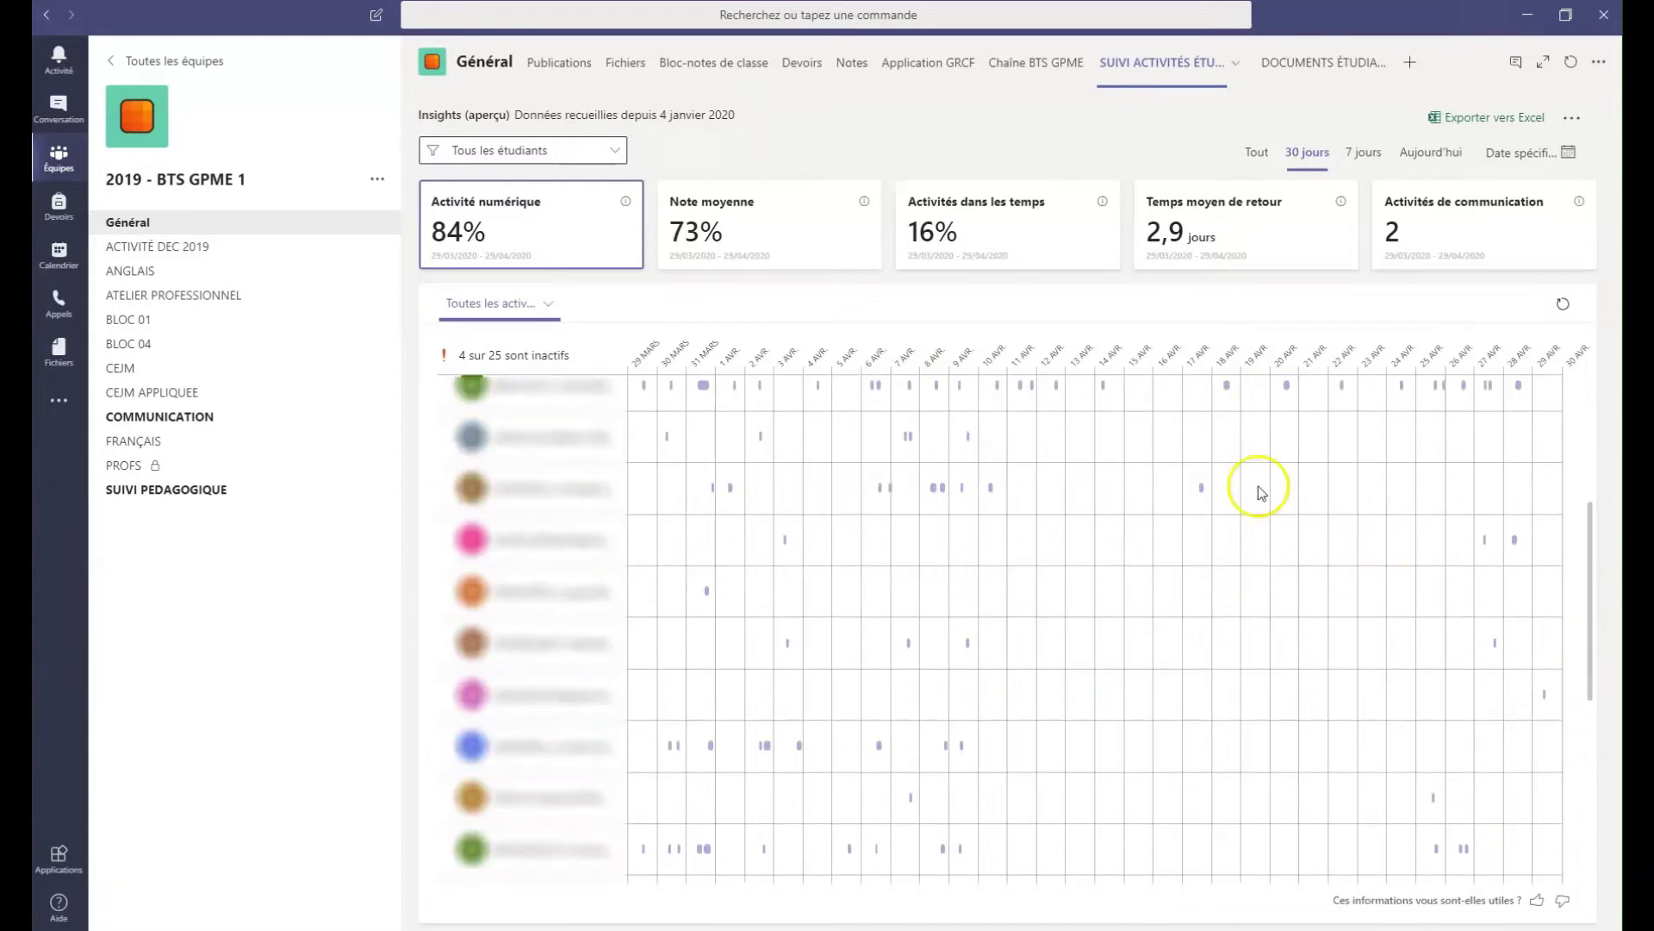
pyautogui.scroll(-3, 1290, 561)
pyautogui.scroll(-3, 1295, 566)
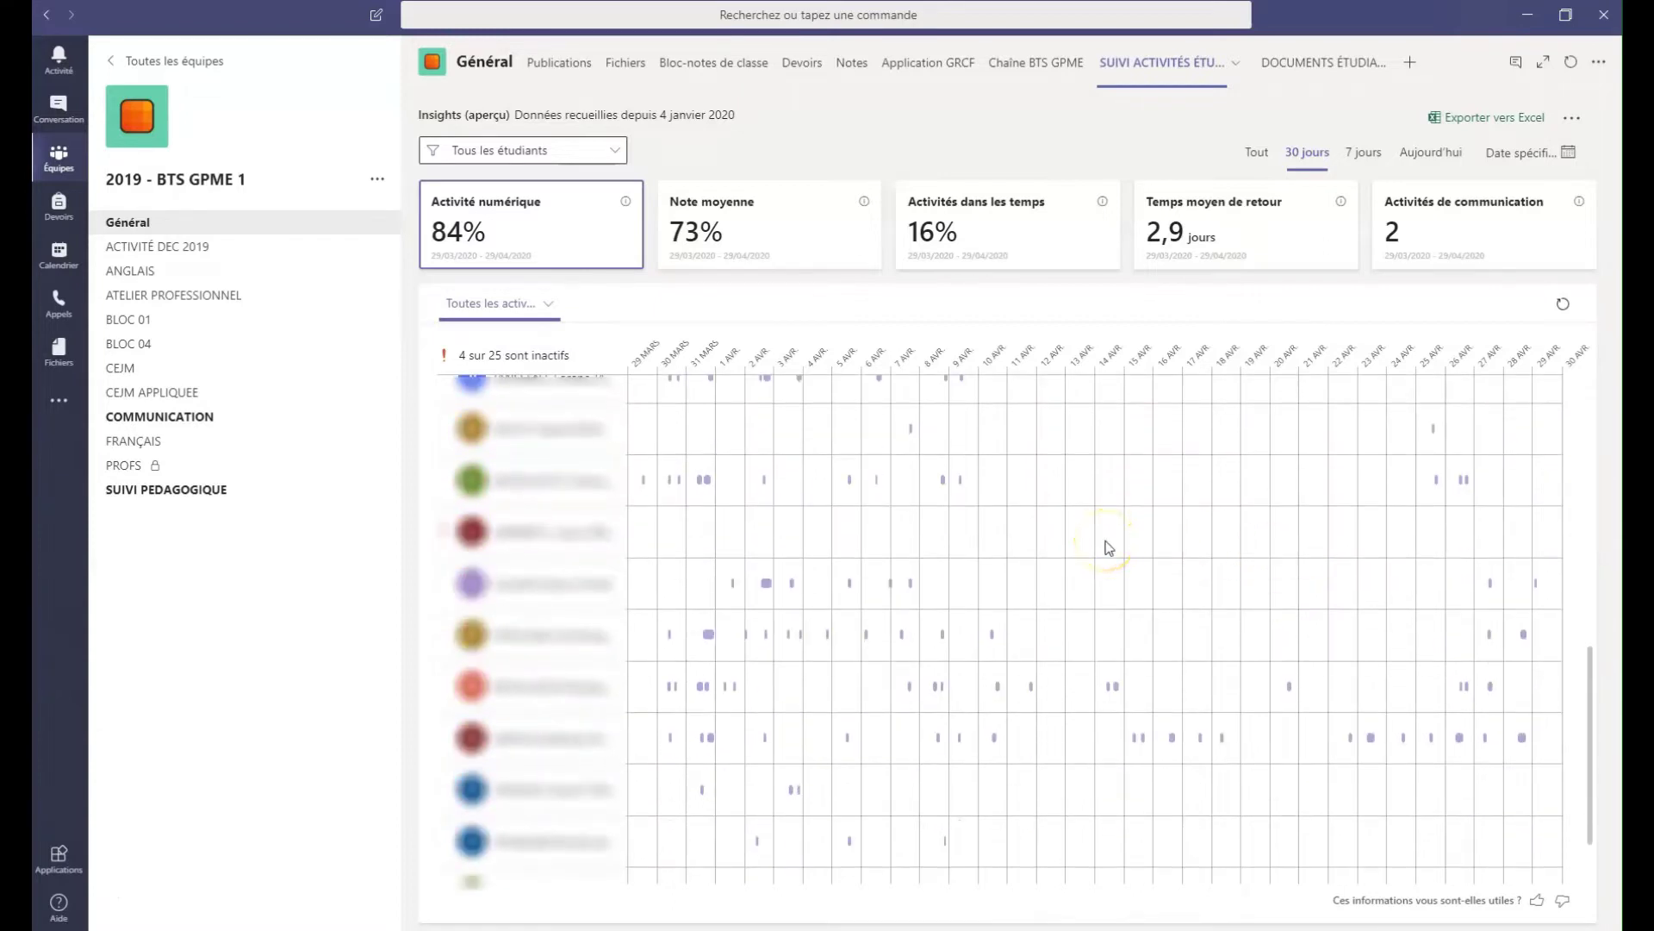
pyautogui.scroll(-2, 1109, 548)
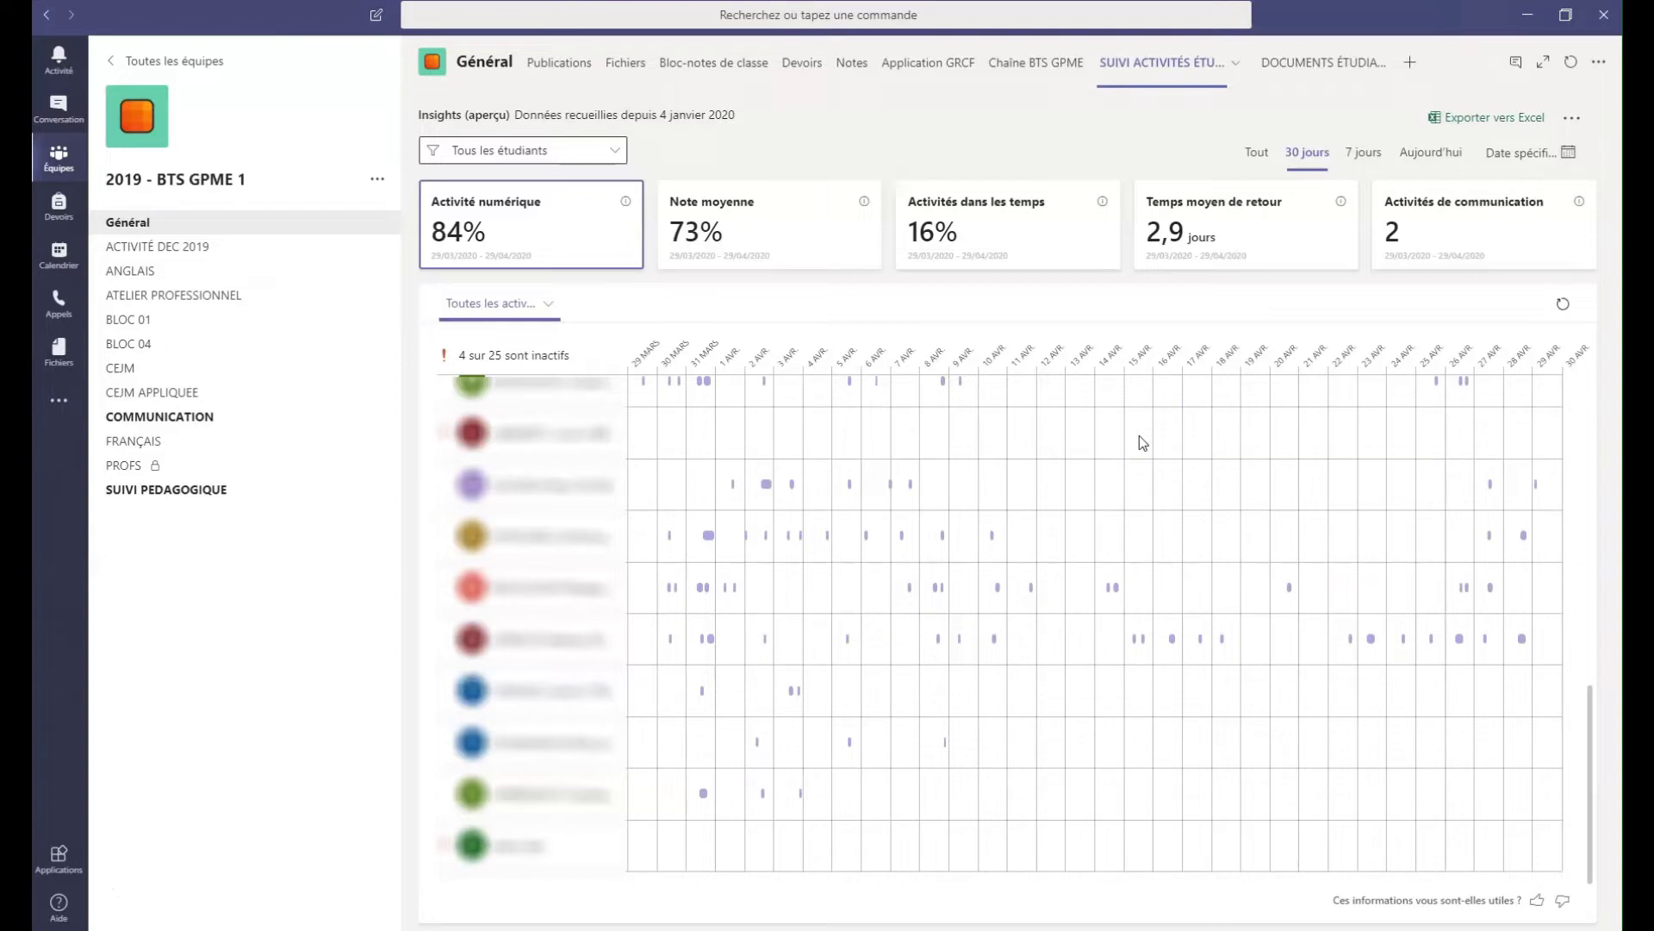
pyautogui.scroll(1, 1165, 535)
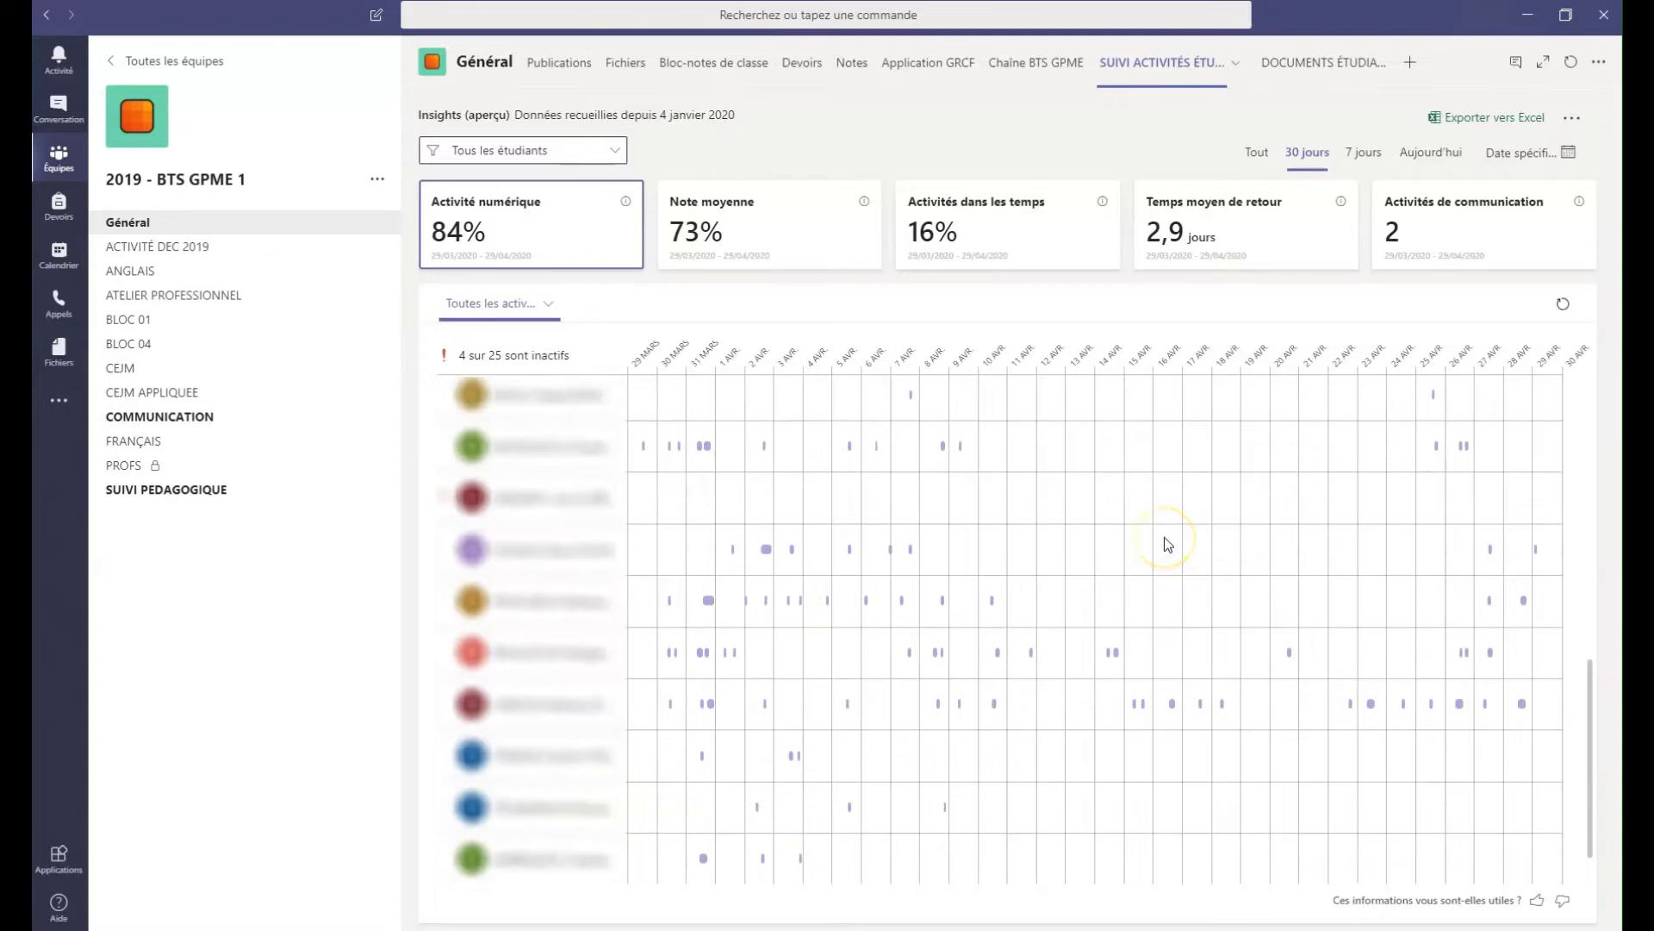
pyautogui.scroll(10, 1165, 536)
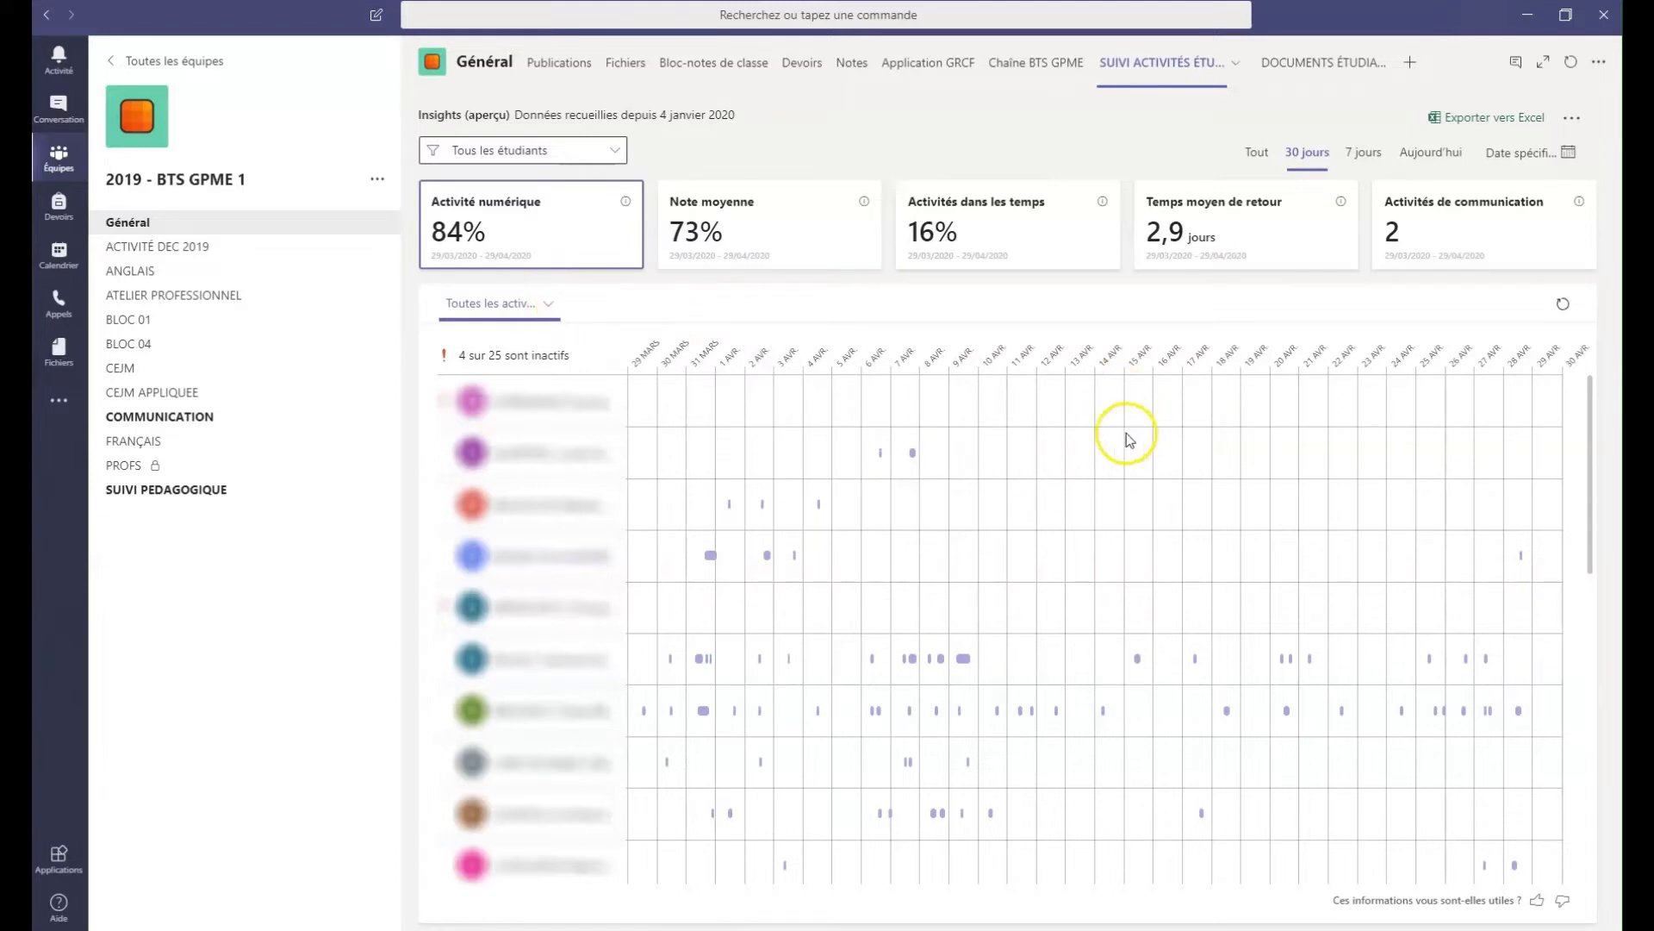
# - Filter the 30-day activity timeline by Communications, by Fichiers and by Devoirs, examining the students' activity for each type
pyautogui.click(549, 303)
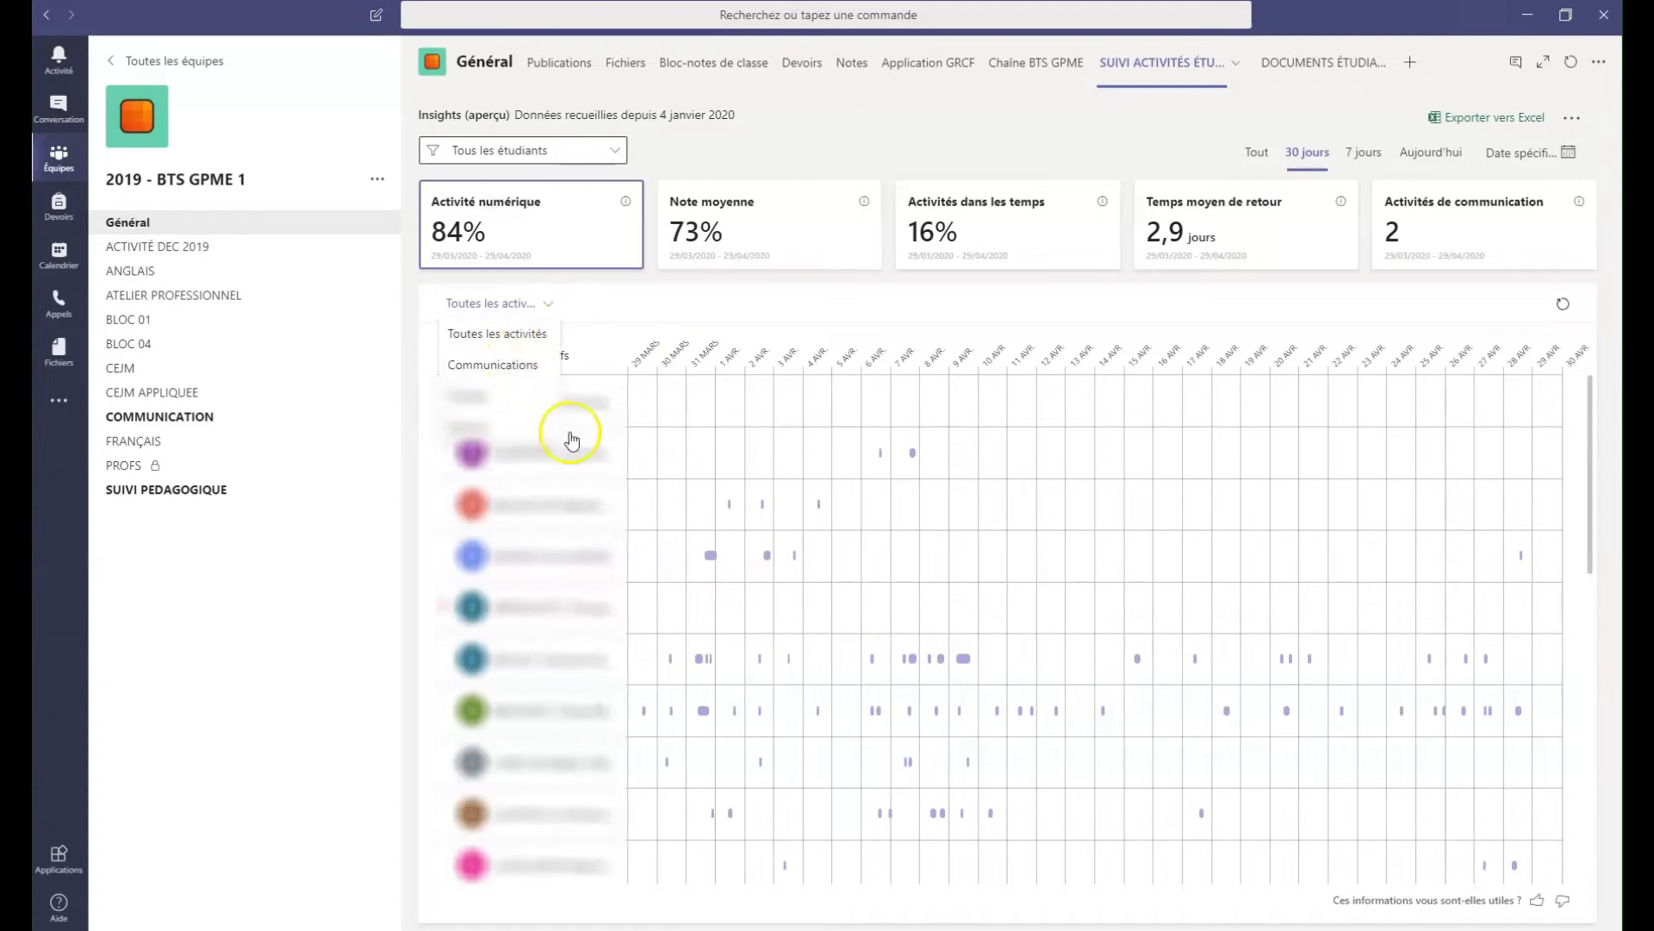
pyautogui.click(520, 366)
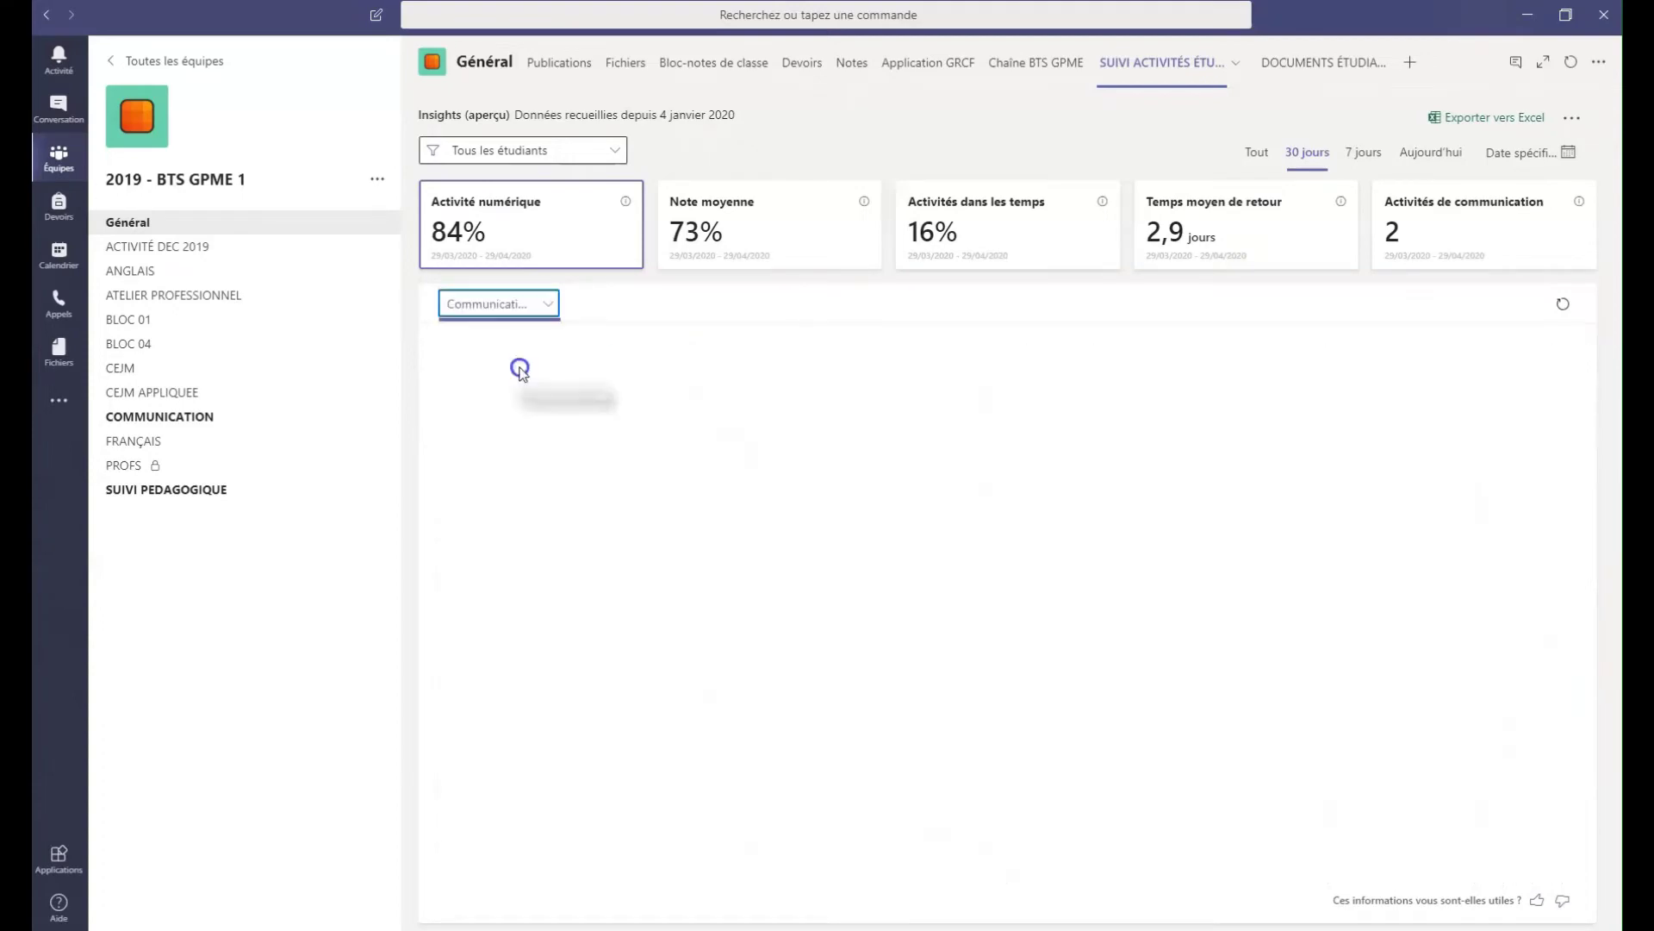
pyautogui.click(550, 309)
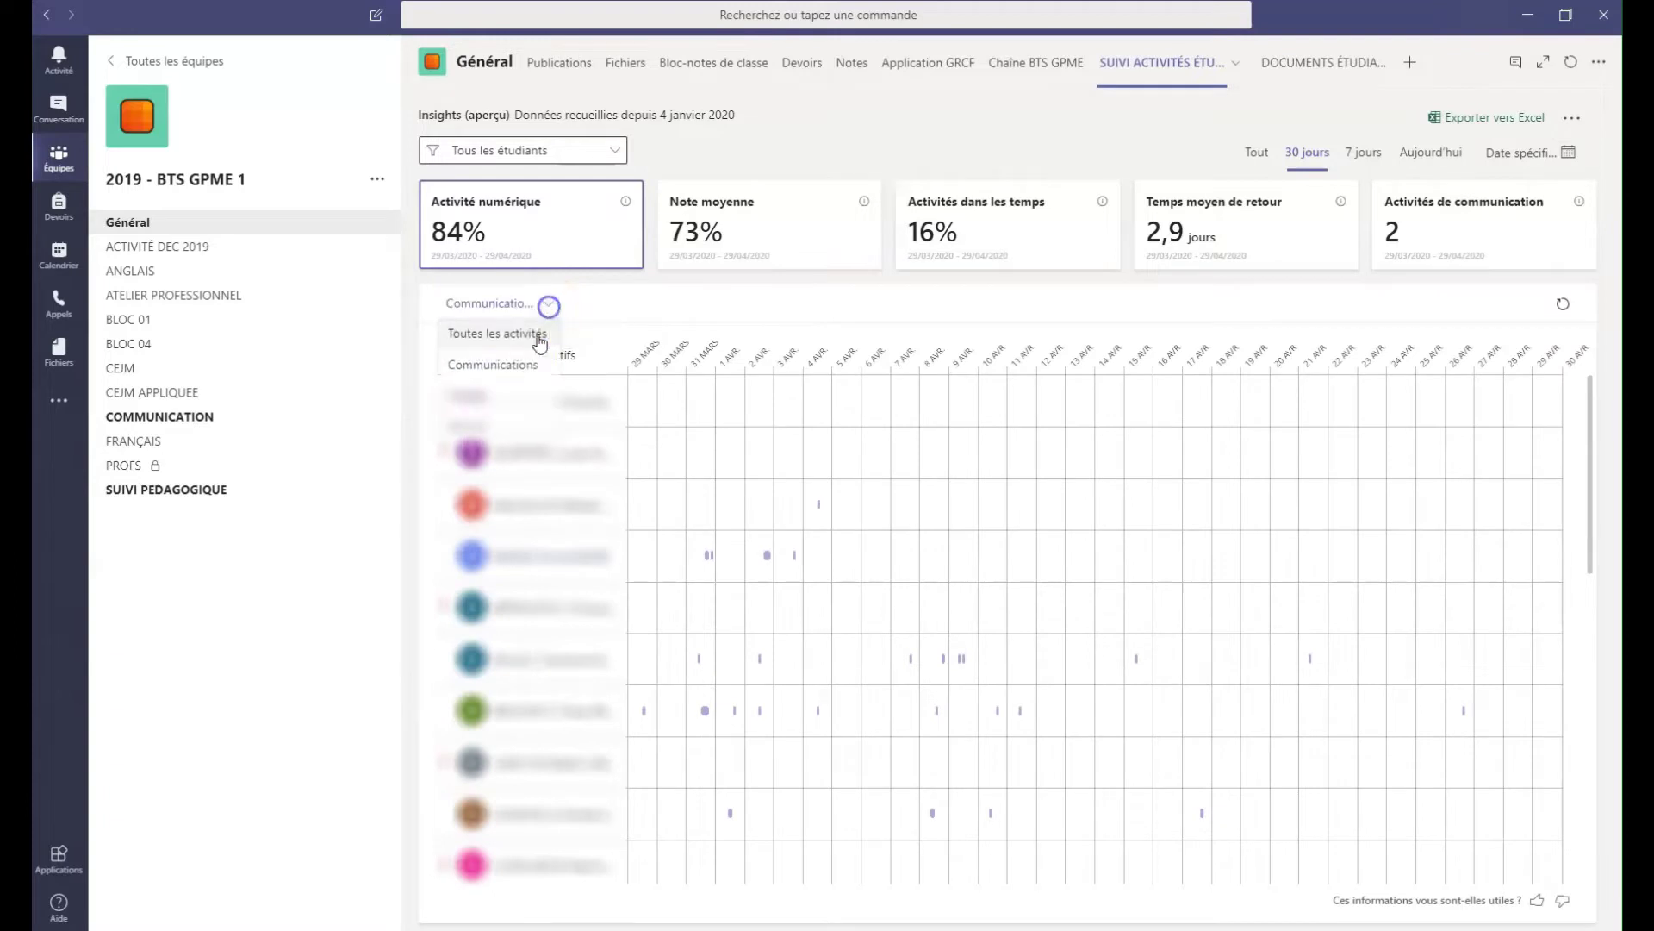
pyautogui.click(502, 389)
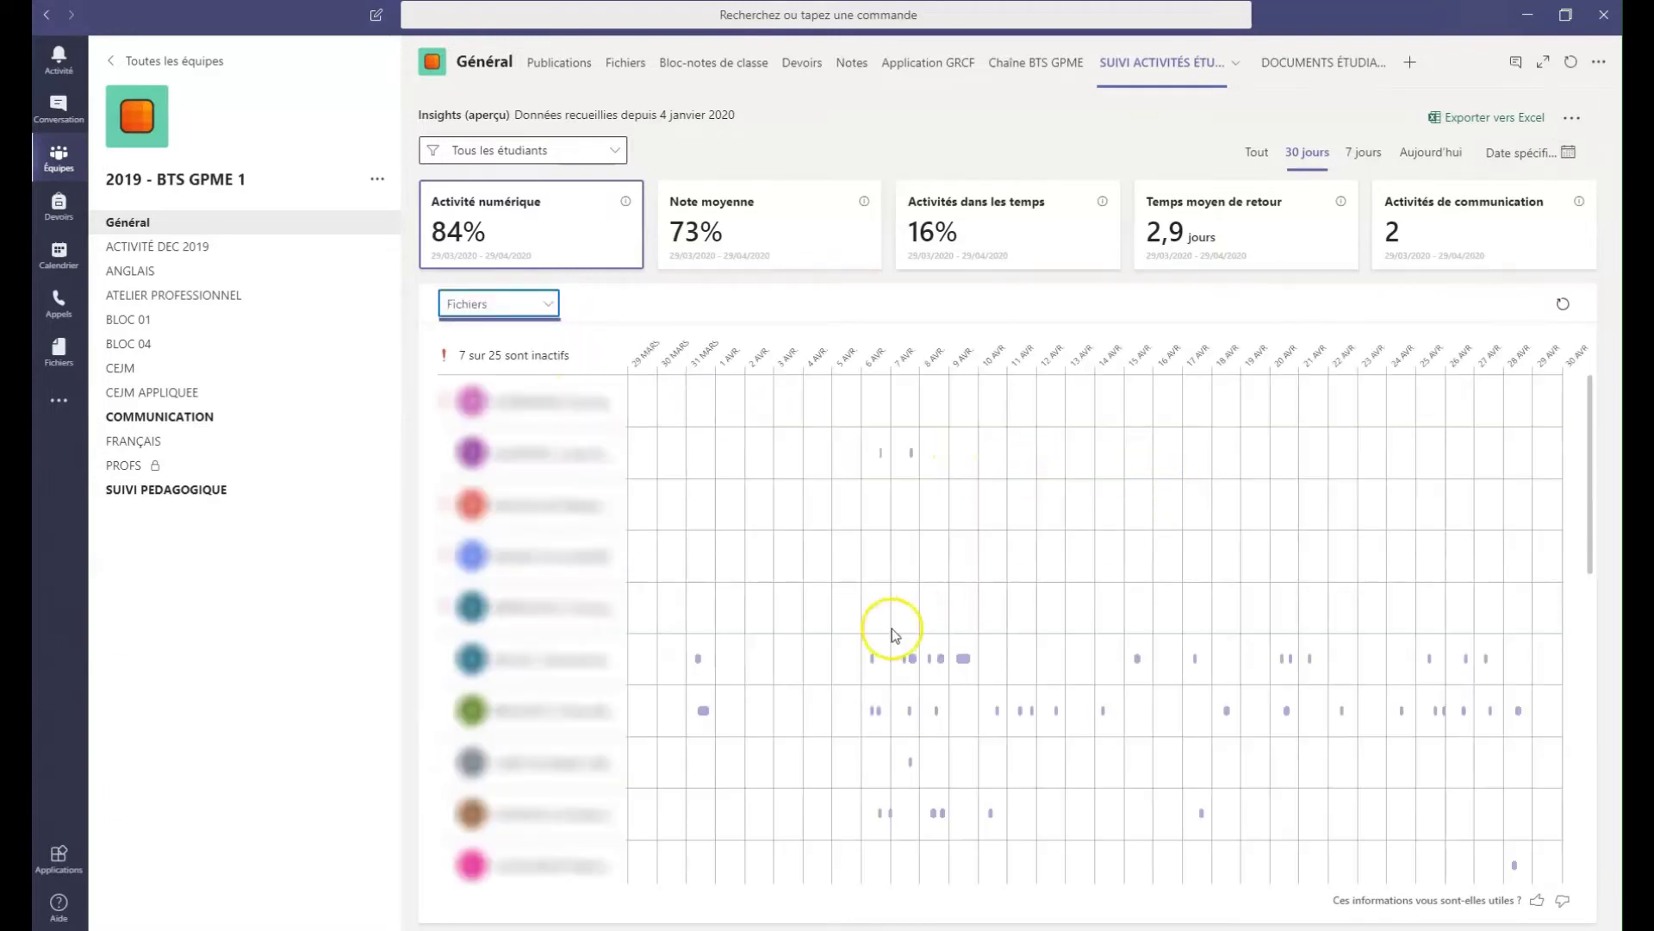
pyautogui.click(547, 304)
pyautogui.click(493, 431)
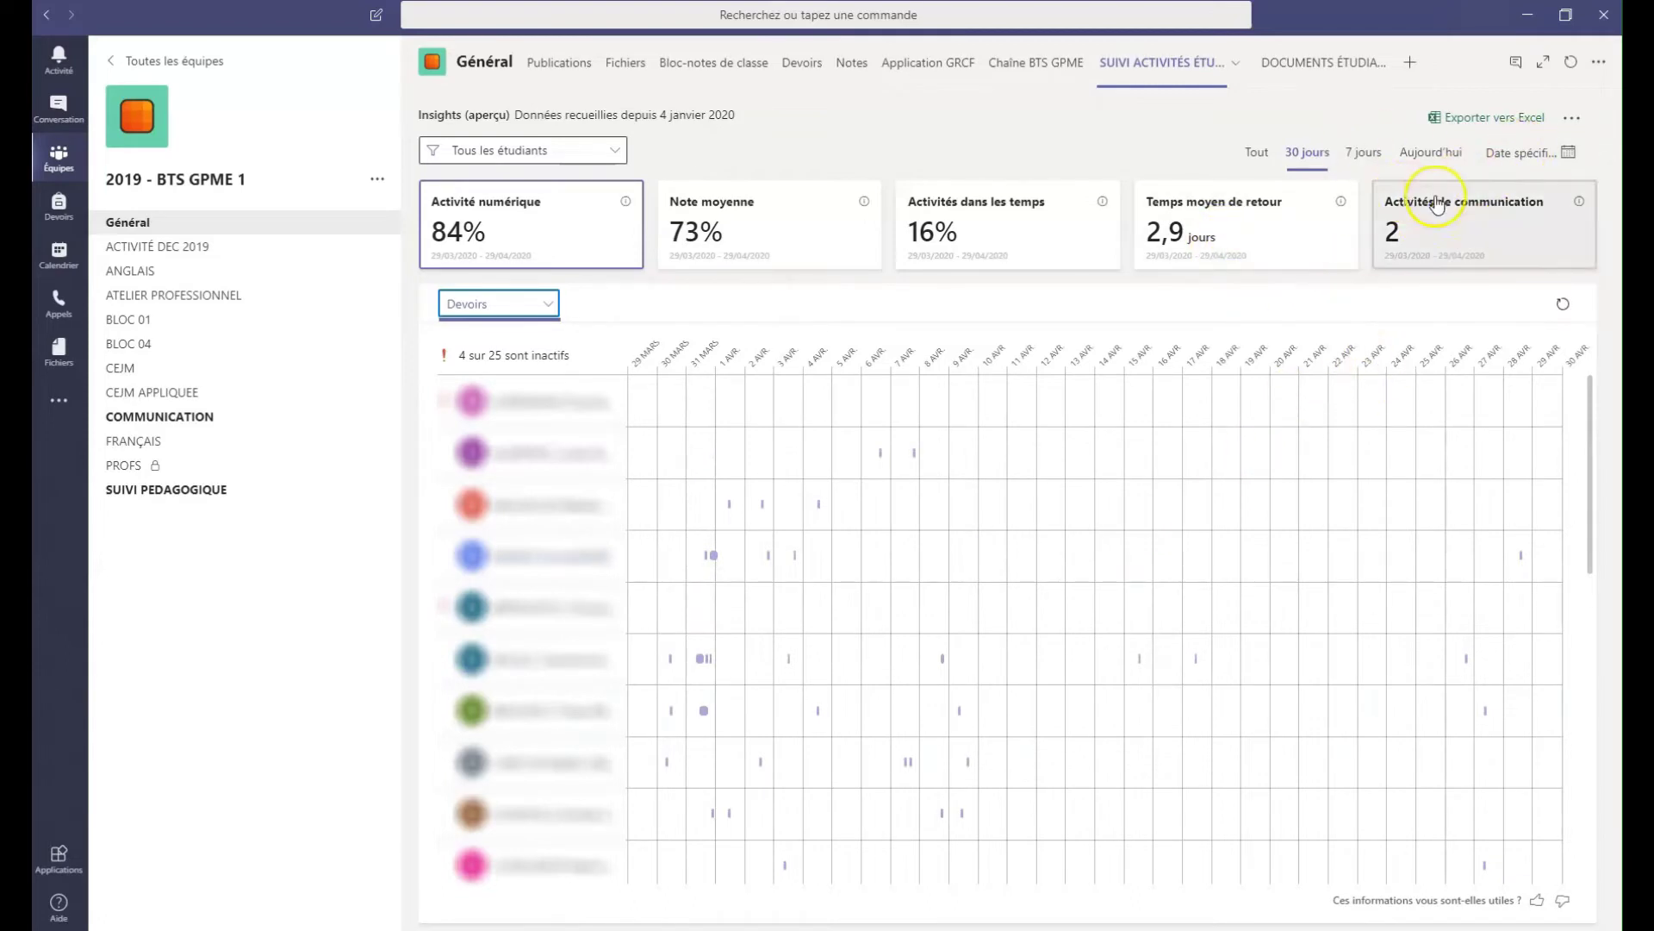
# - Set the Insights period to the specific date 13/04/2020 and examine every student's assignment activity for that day
pyautogui.click(1504, 159)
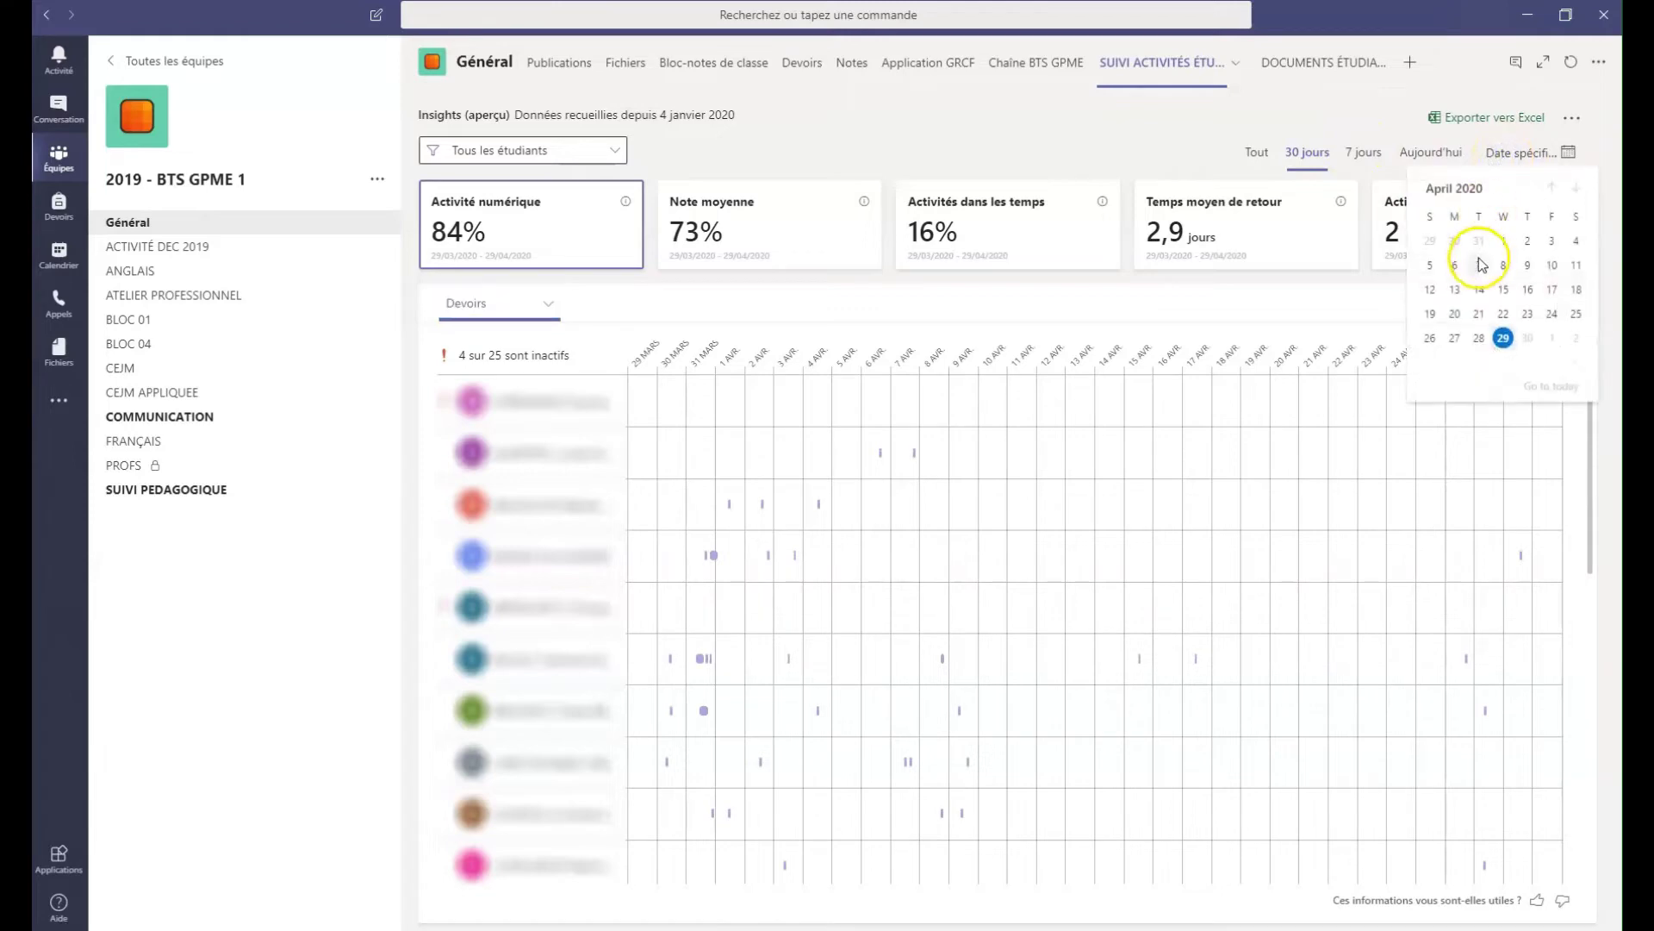
pyautogui.click(1455, 293)
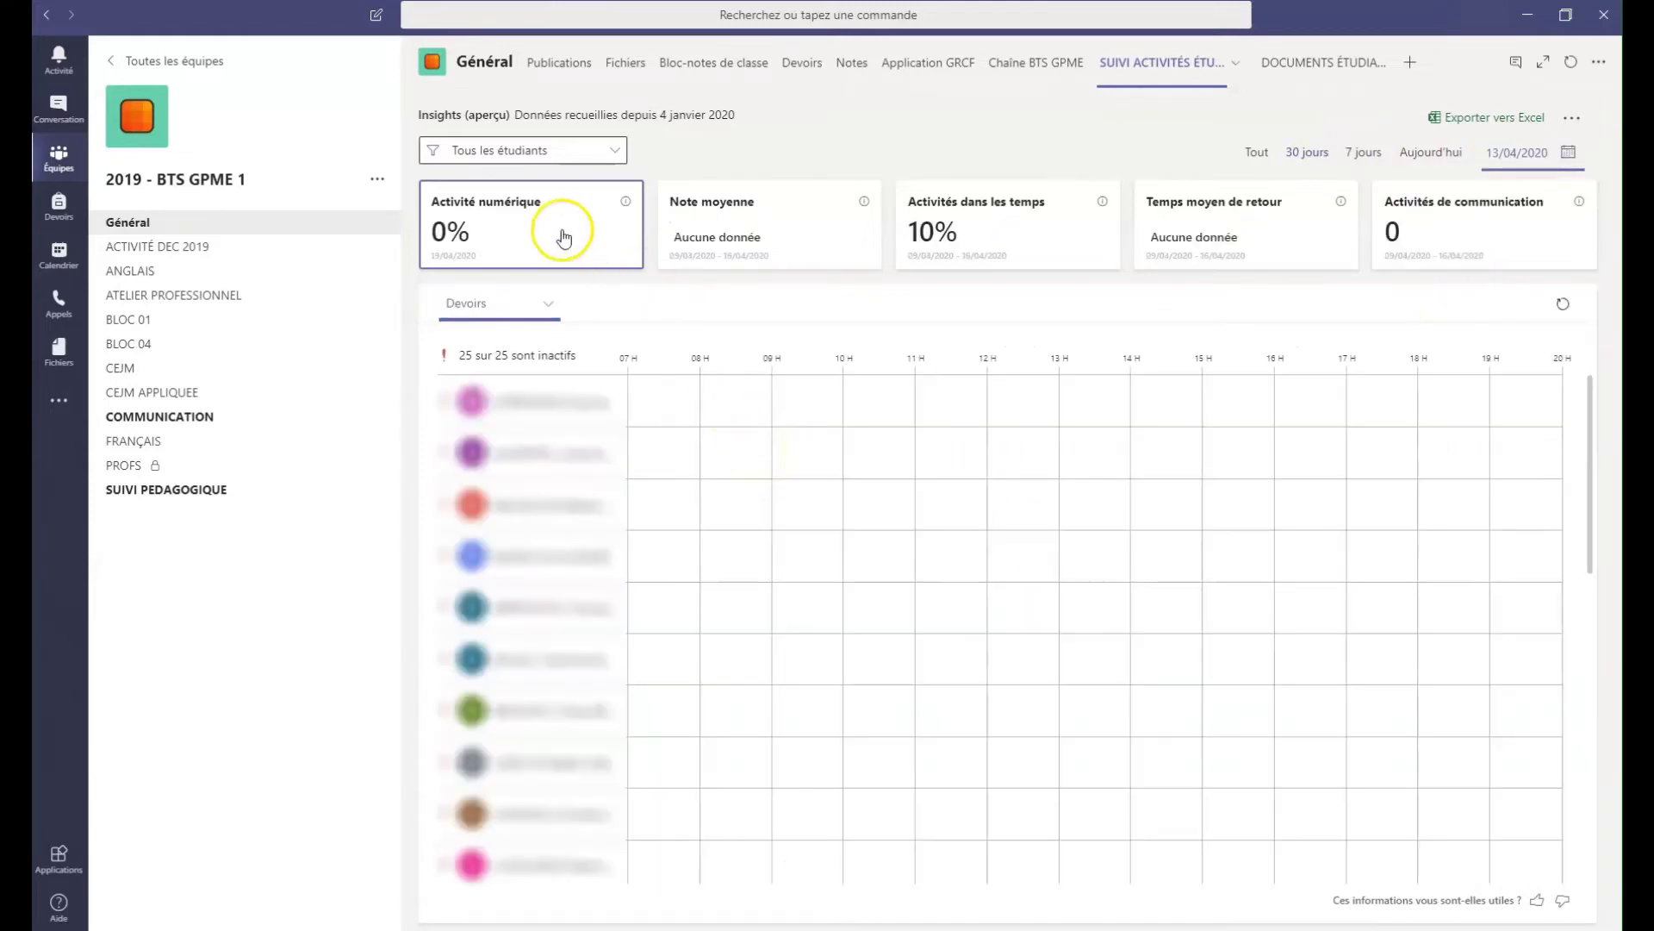
pyautogui.scroll(-5, 640, 491)
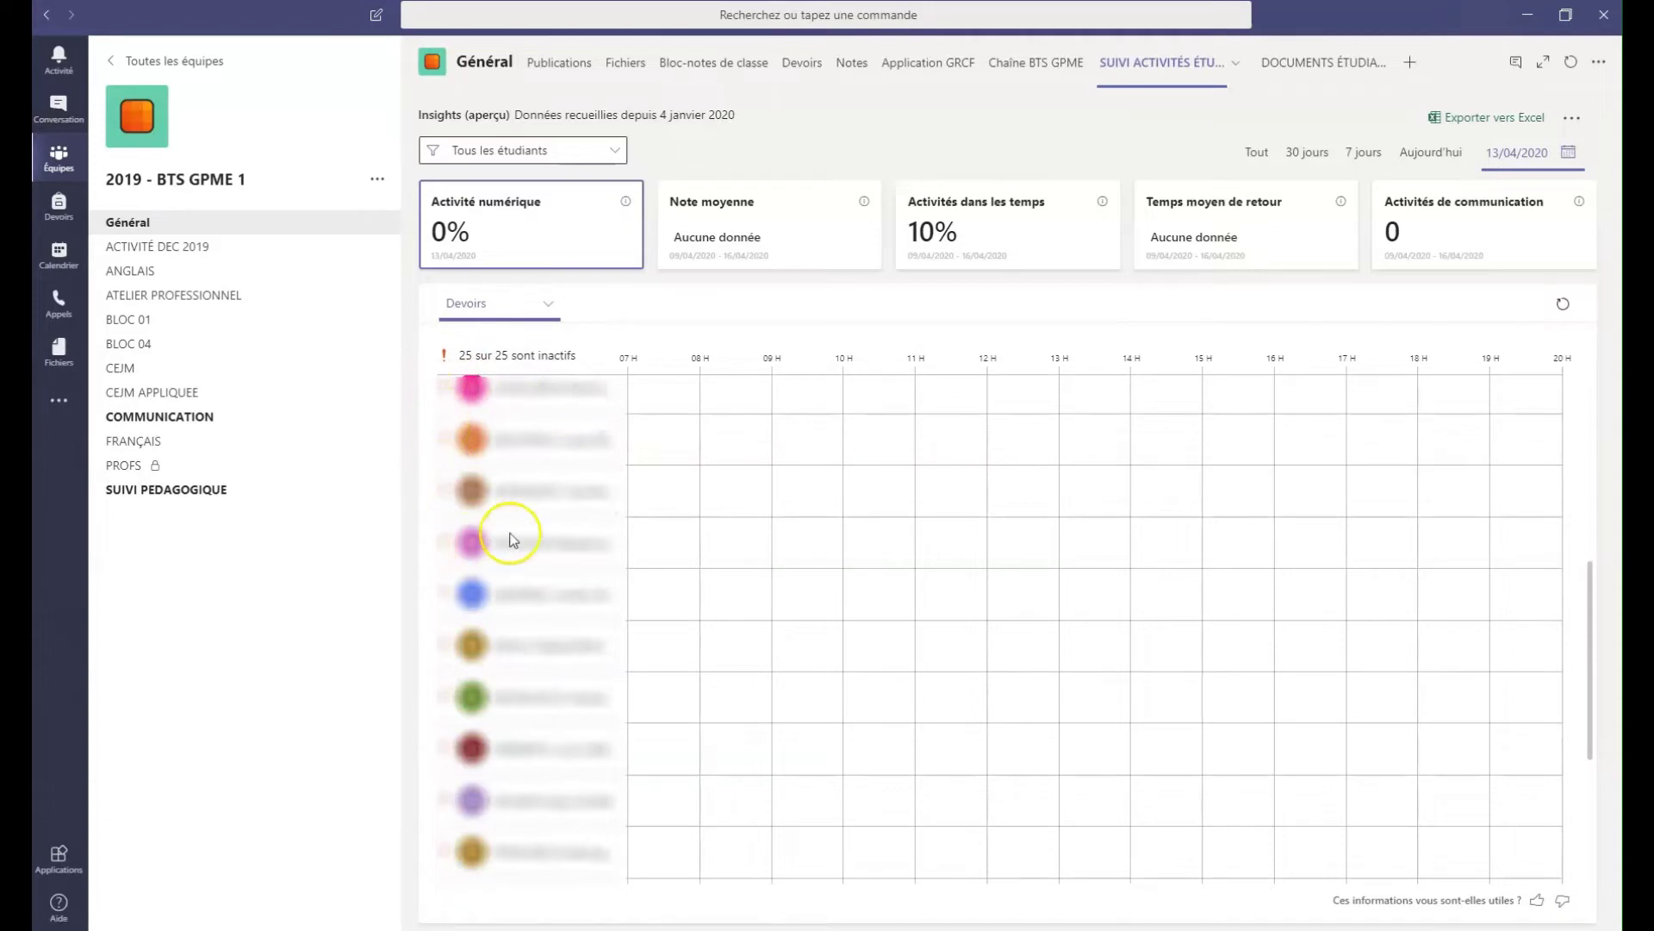
pyautogui.scroll(-3, 561, 528)
pyautogui.scroll(10, 564, 527)
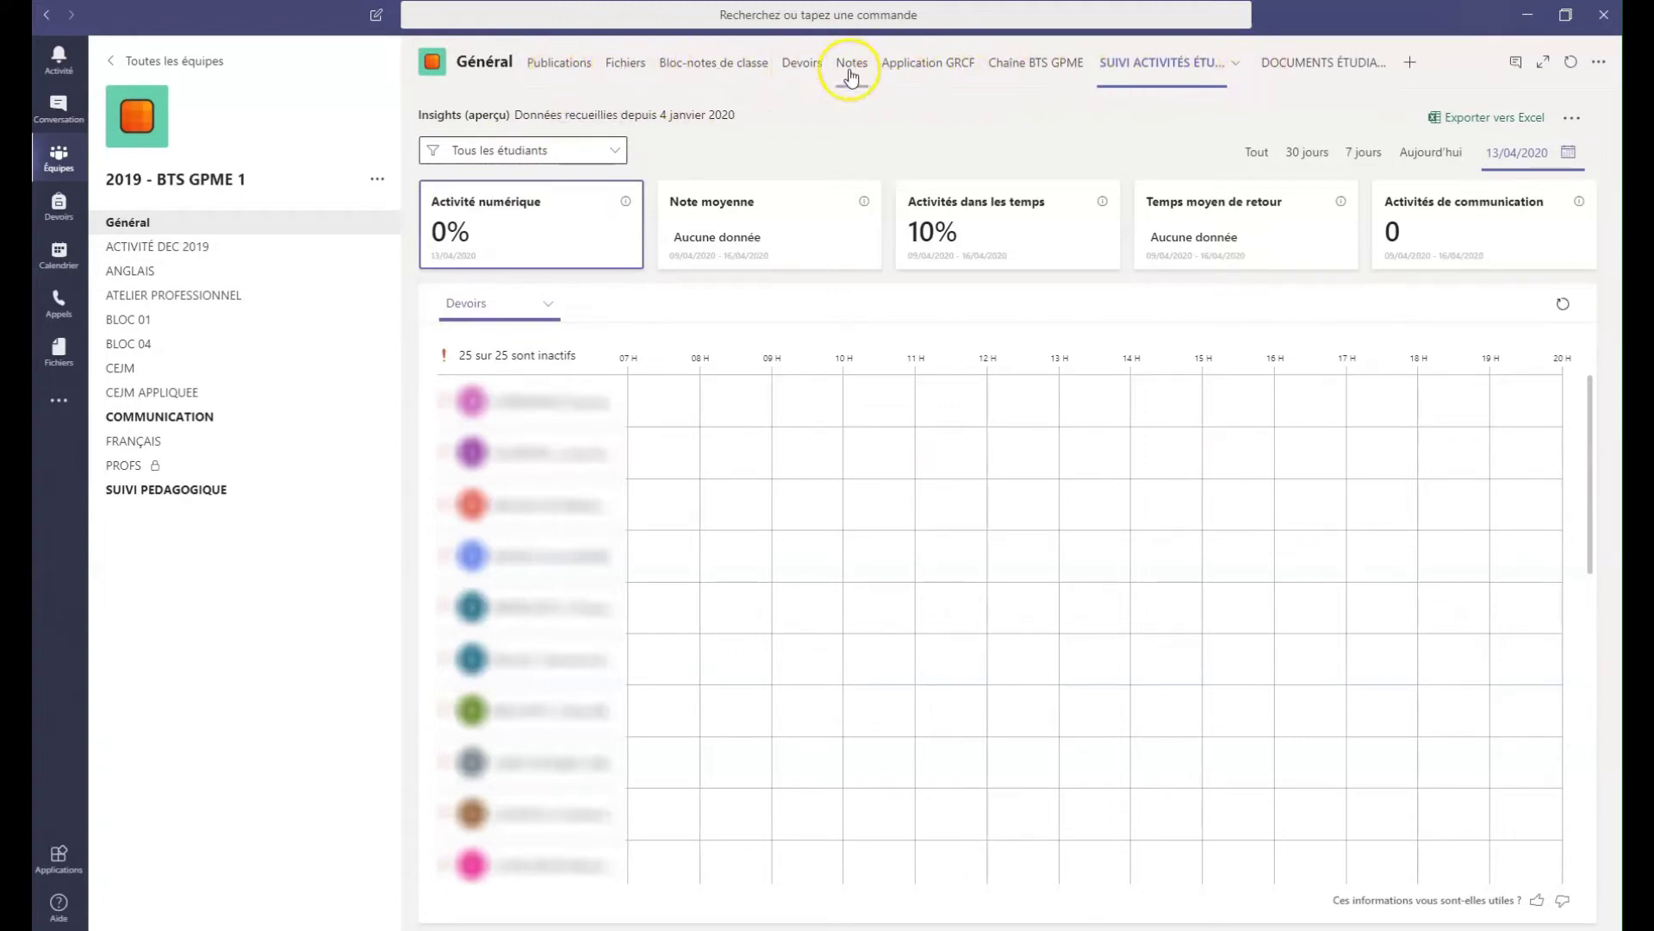
# - Add a new Insights tab to the Général channel and save it
pyautogui.click(1412, 63)
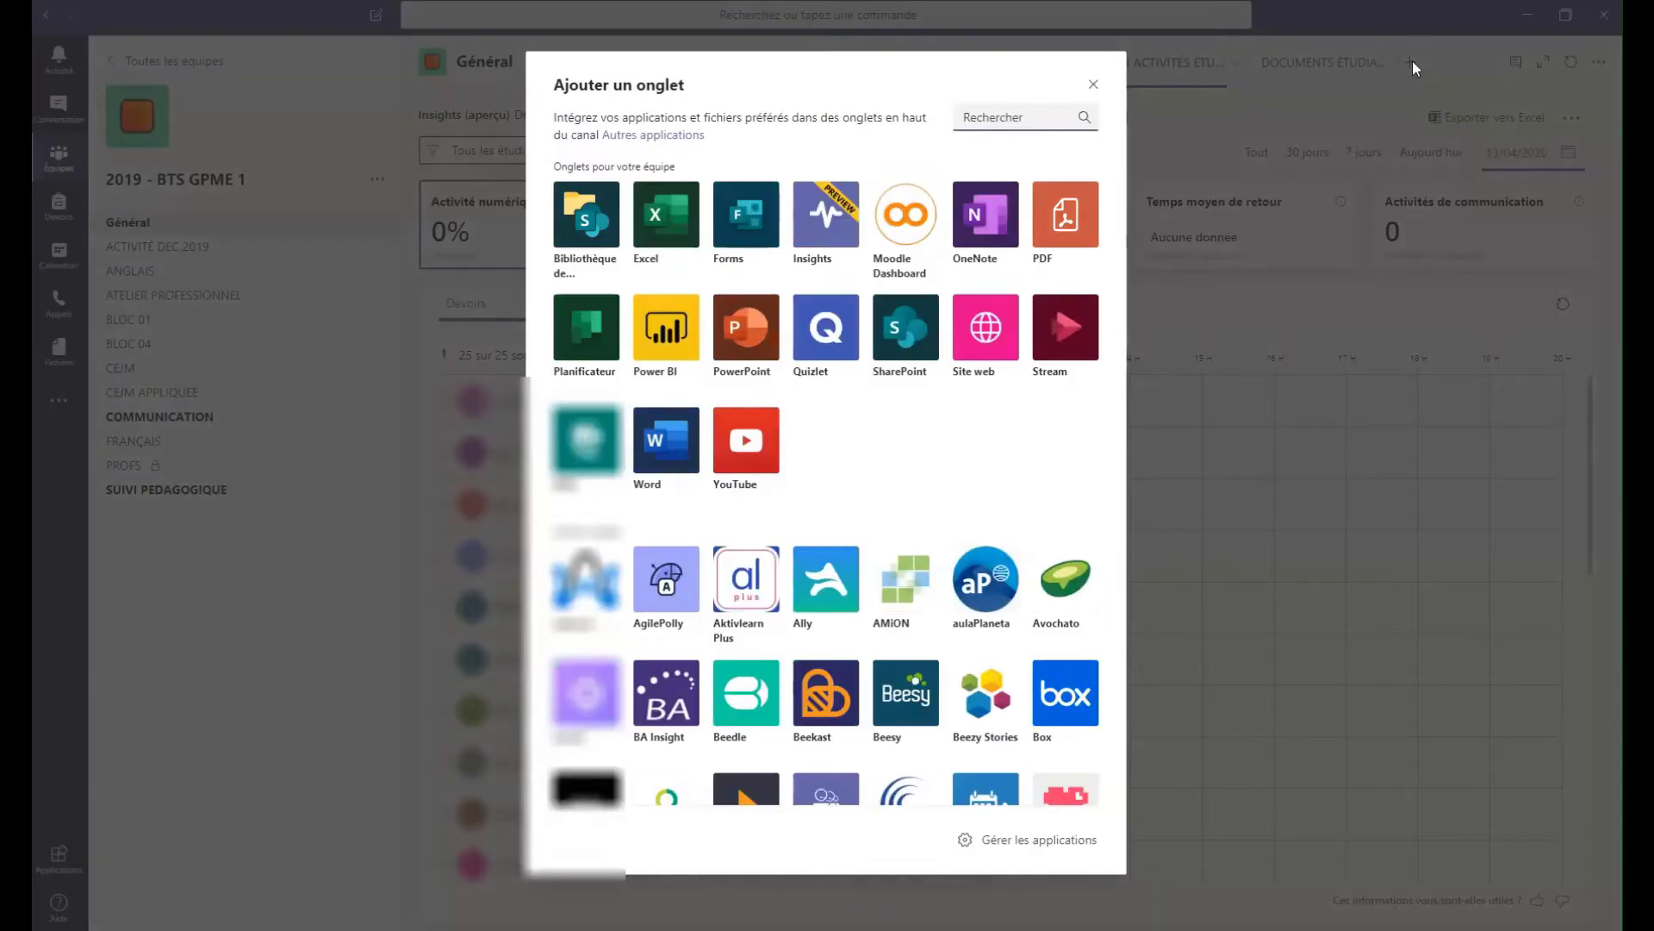
pyautogui.click(838, 228)
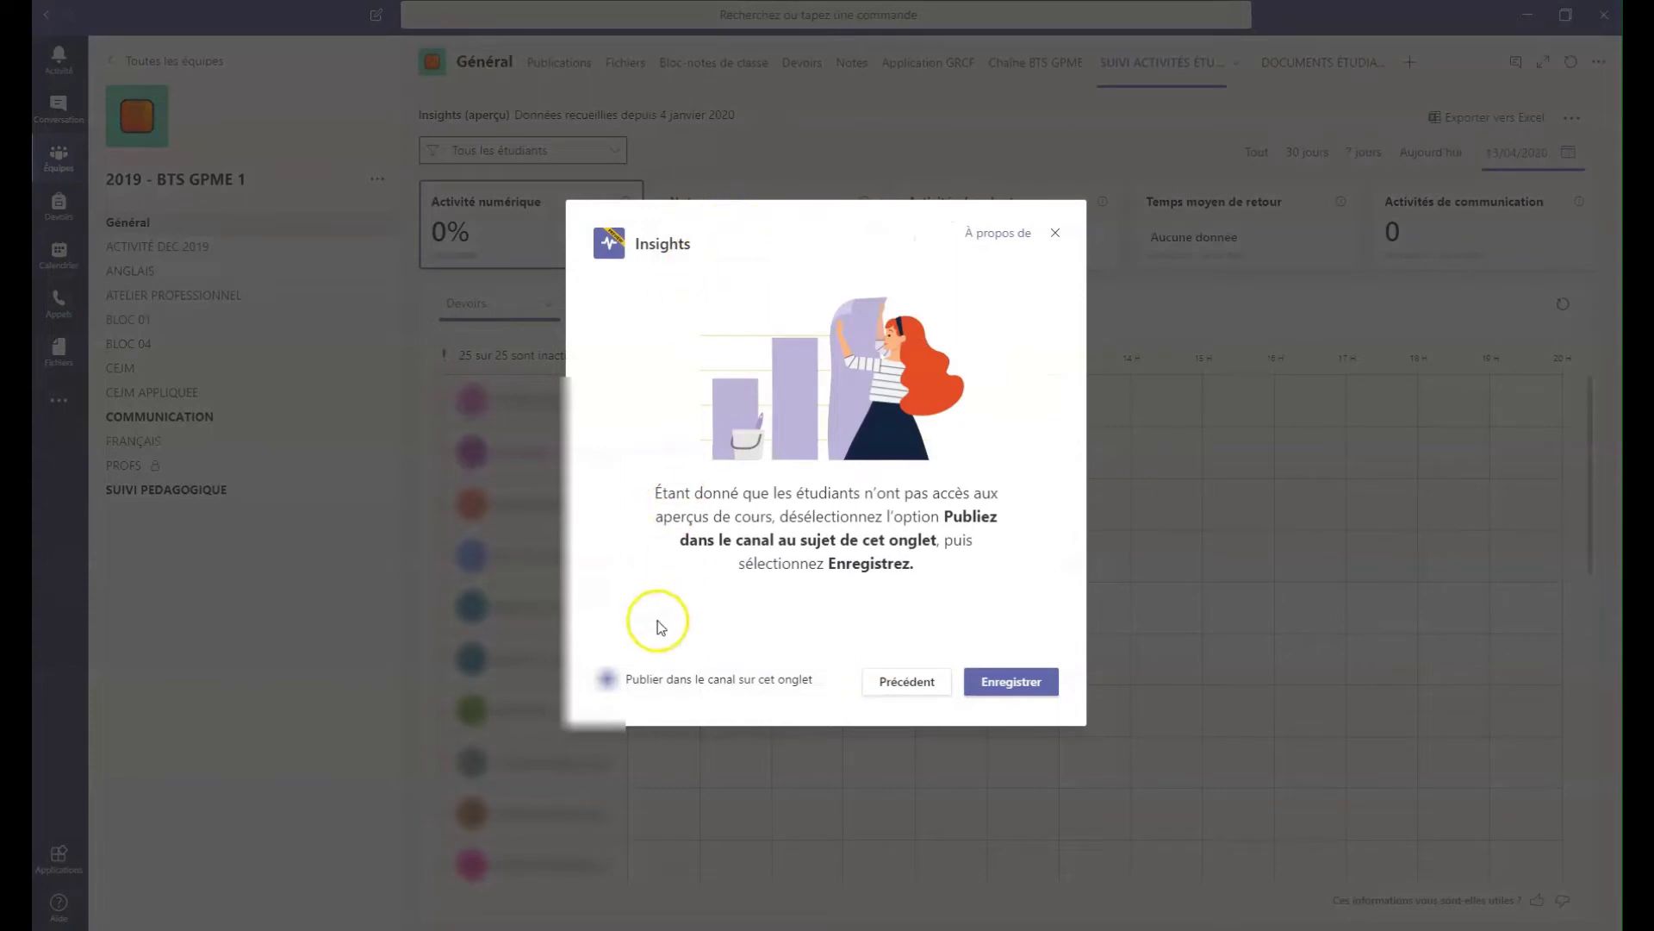
pyautogui.click(1031, 688)
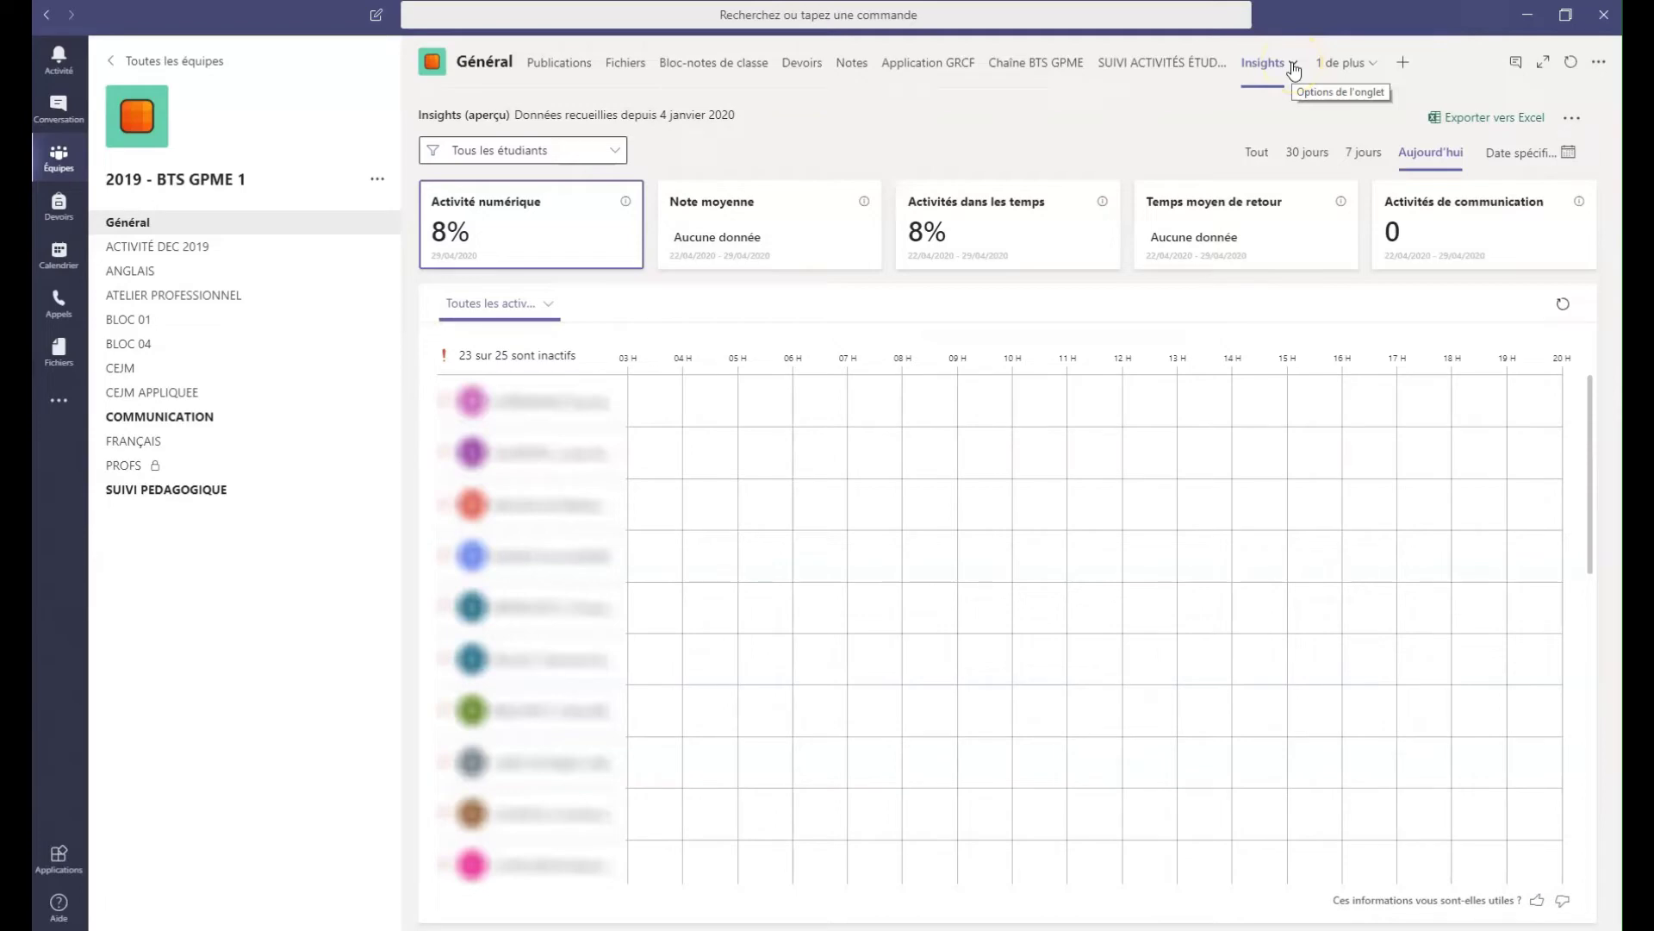
# - Rename the newly added Insights tab as Test
pyautogui.click(1295, 66)
pyautogui.click(1288, 119)
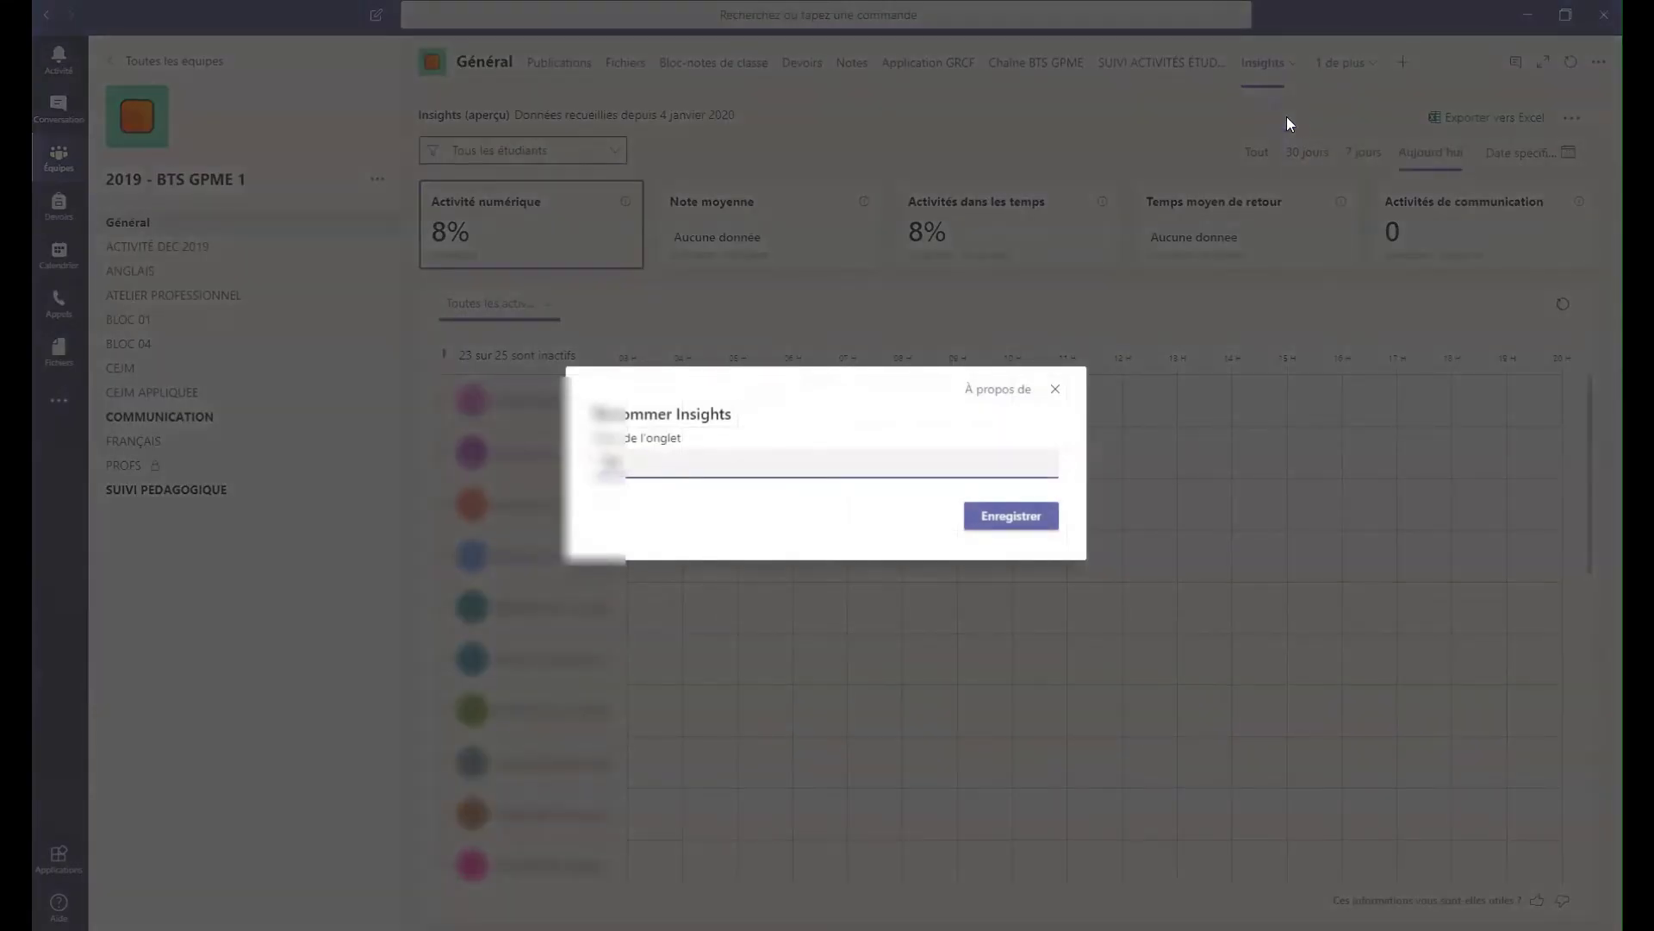
pyautogui.write('Test')
pyautogui.click(1013, 516)
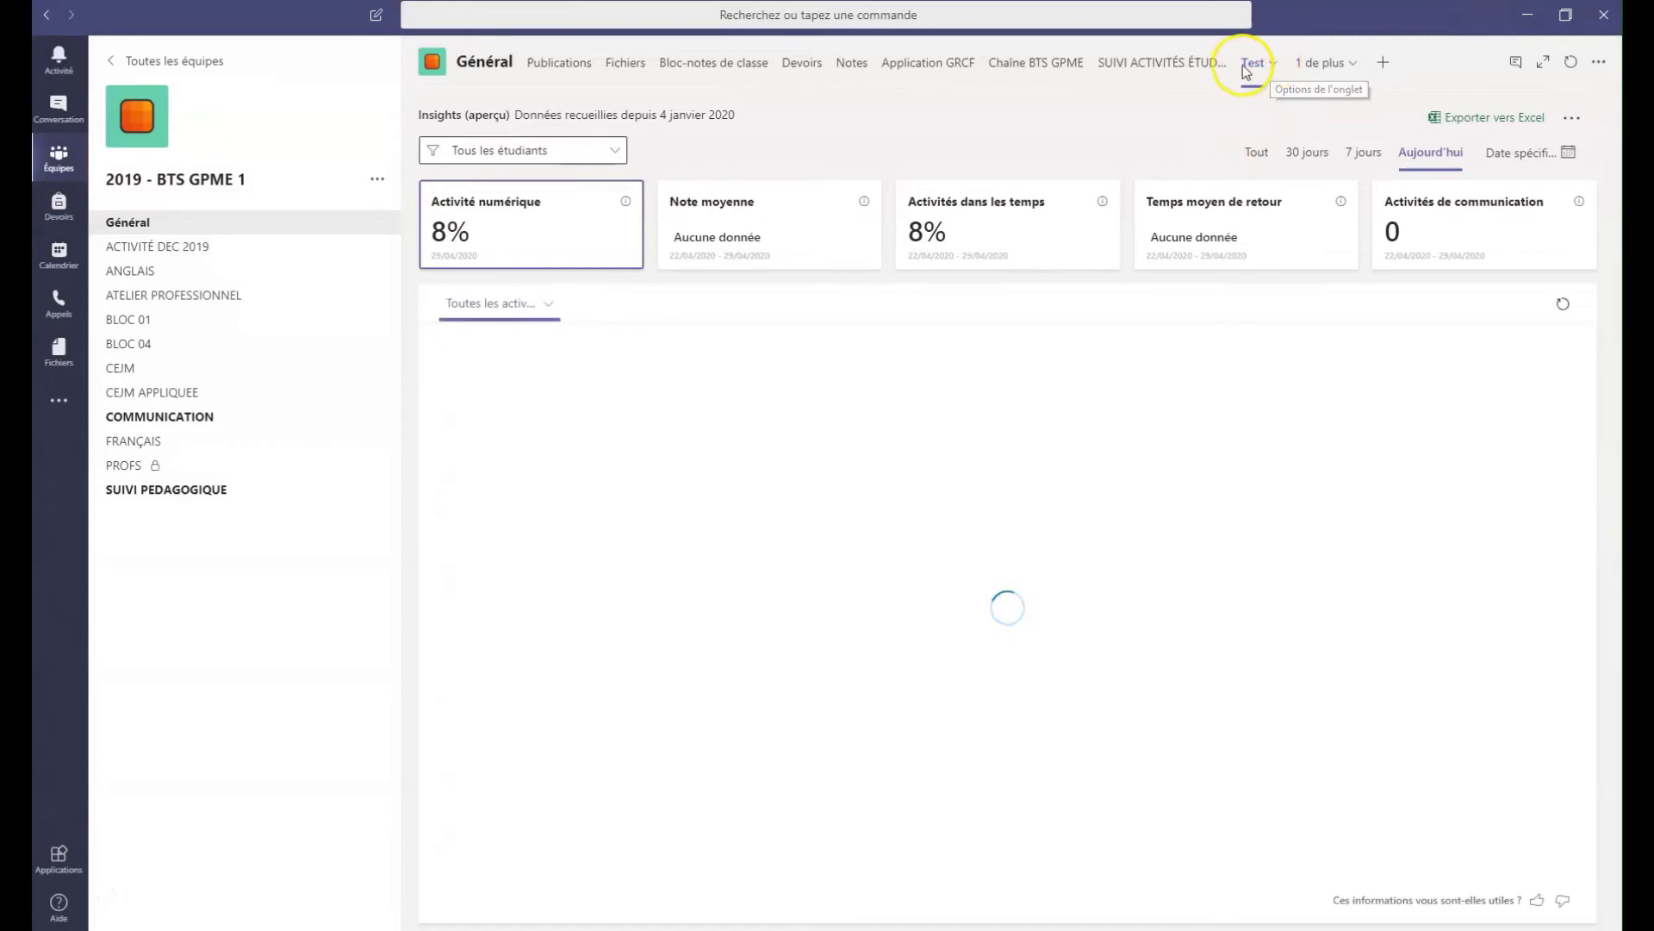
# - Delete the Test tab from the Général channel
pyautogui.click(1274, 65)
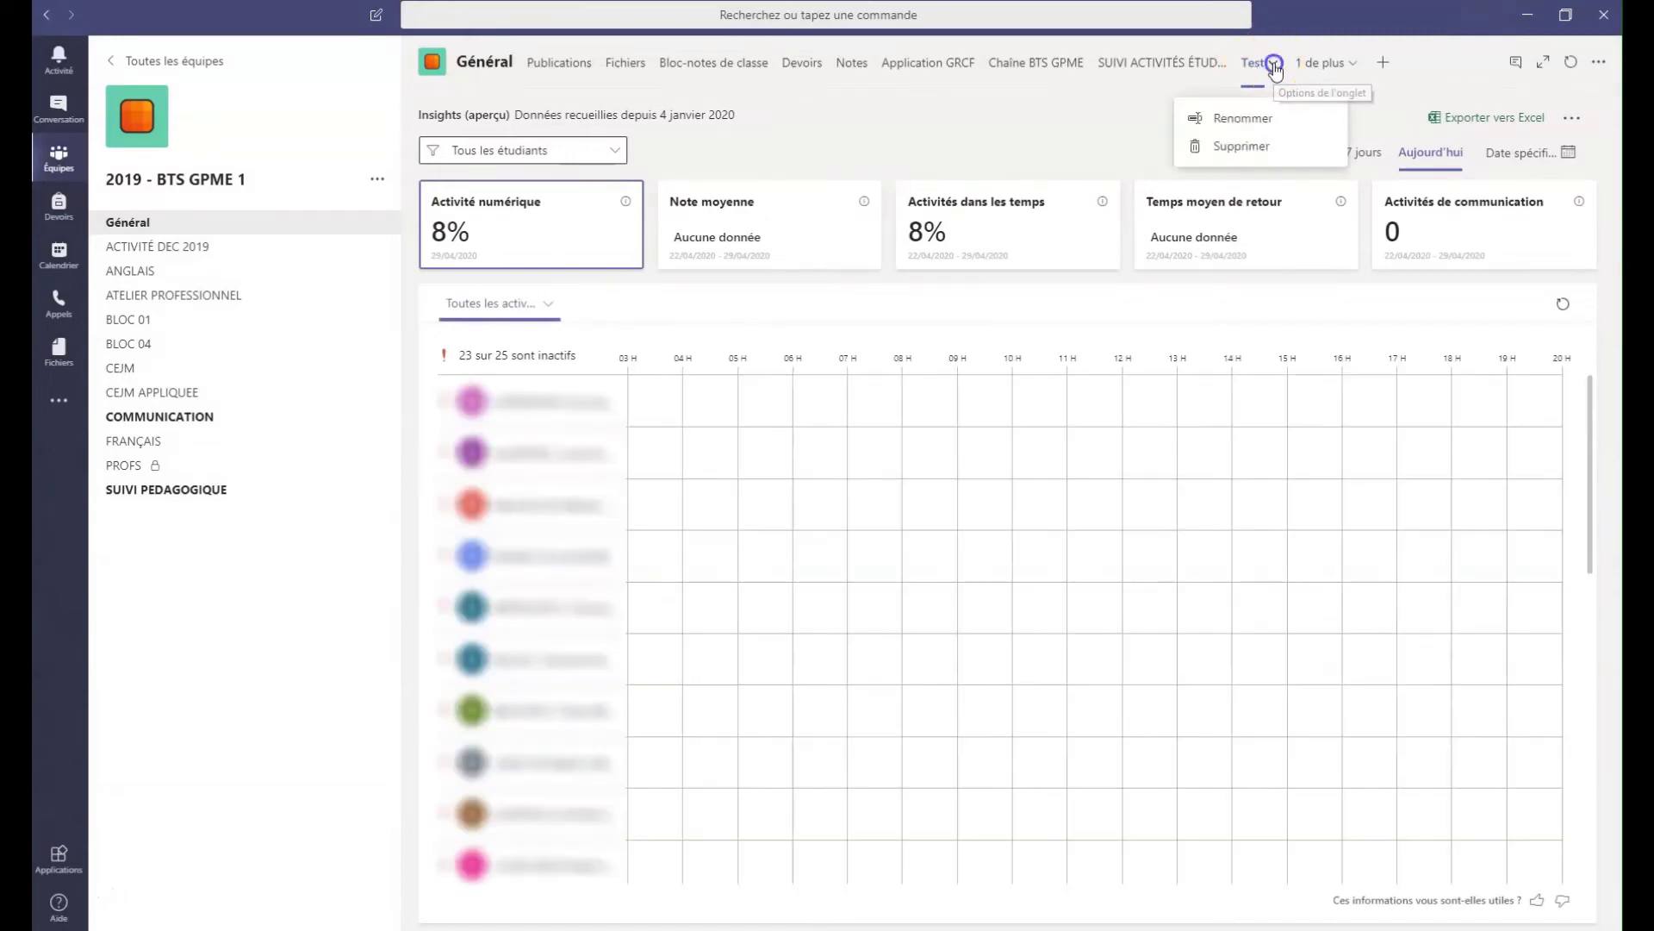
pyautogui.click(1227, 146)
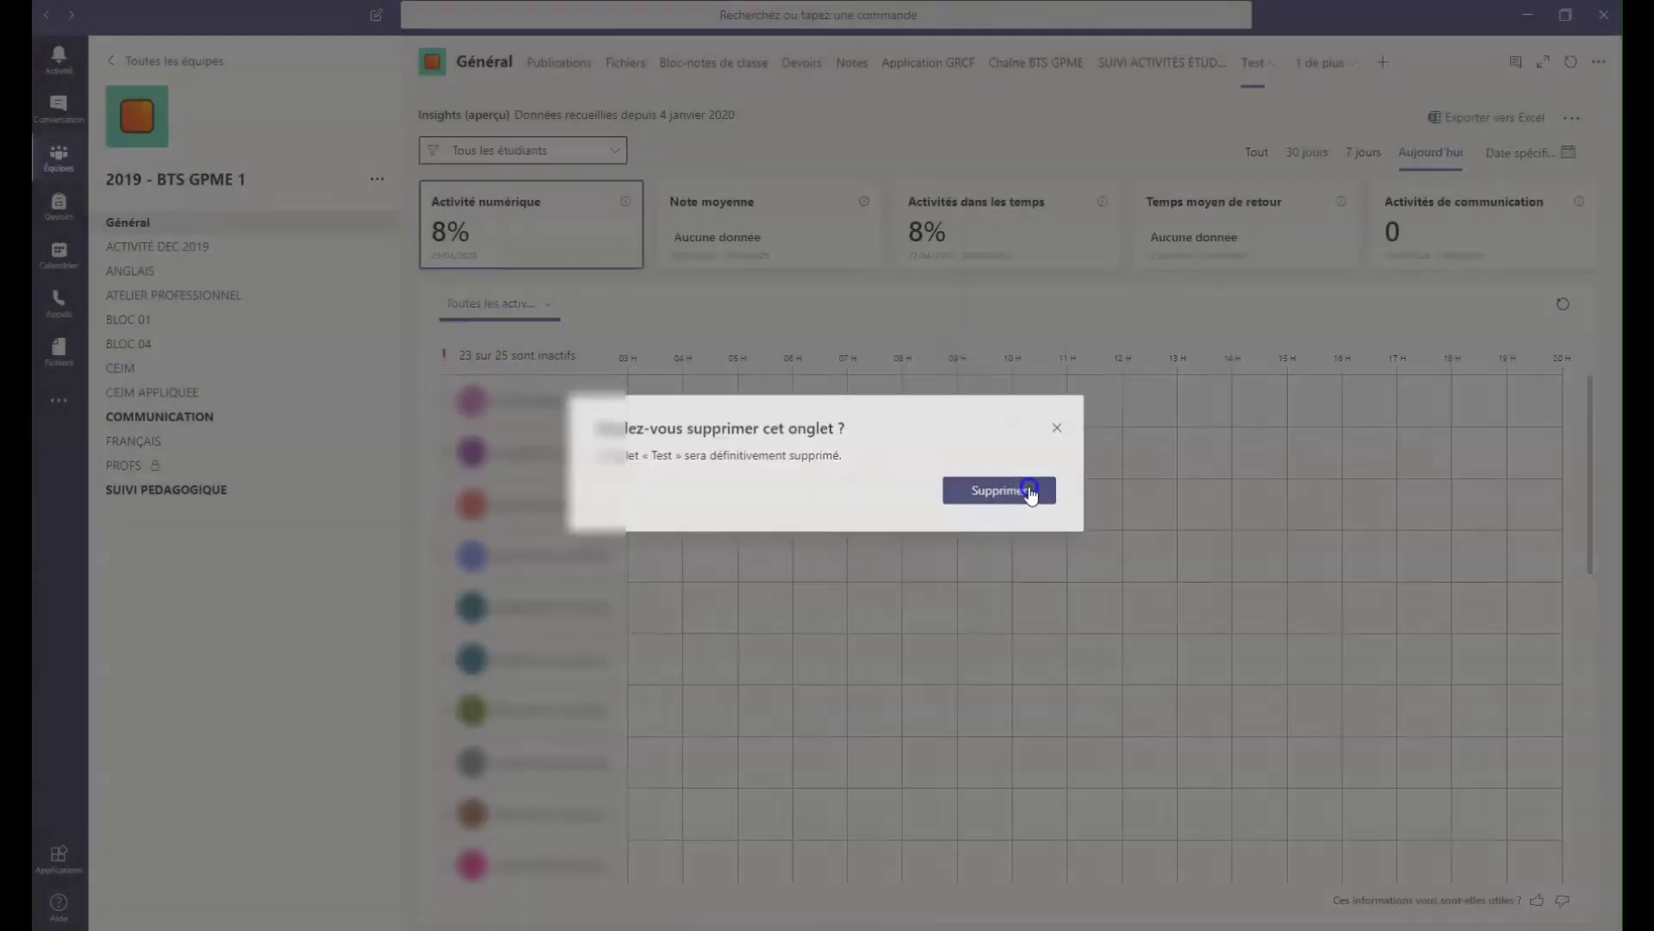
pyautogui.click(1031, 491)
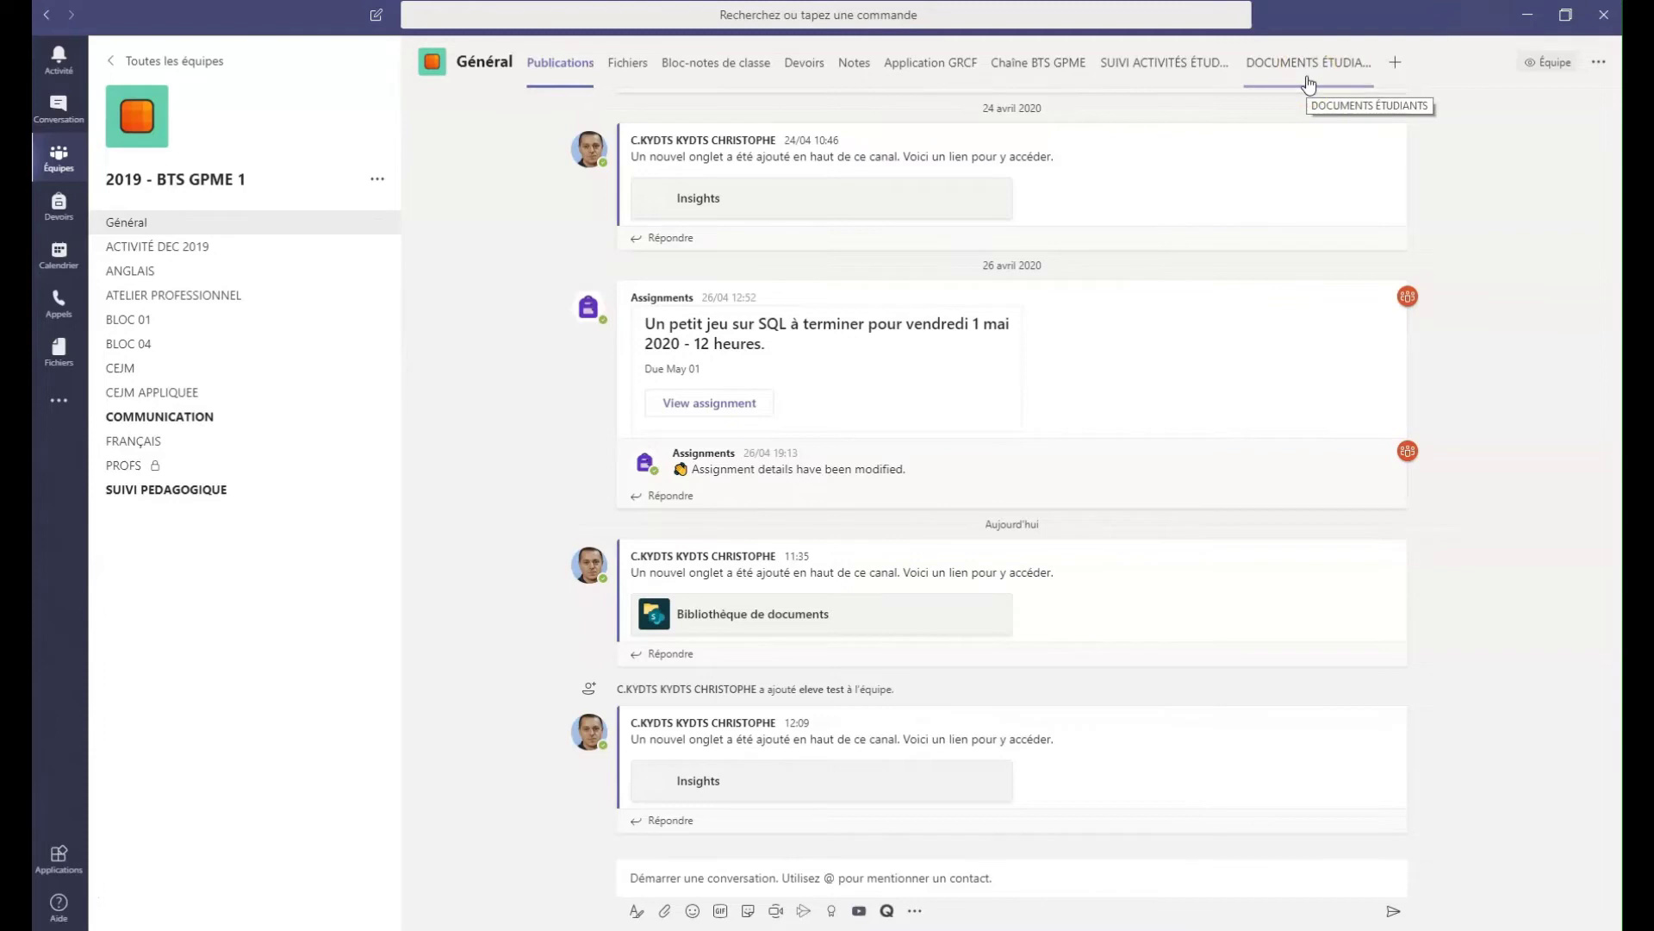
# - Show the DOCUMENTS ÉTUDIANTS library and open its Submitted files folder
pyautogui.click(1304, 66)
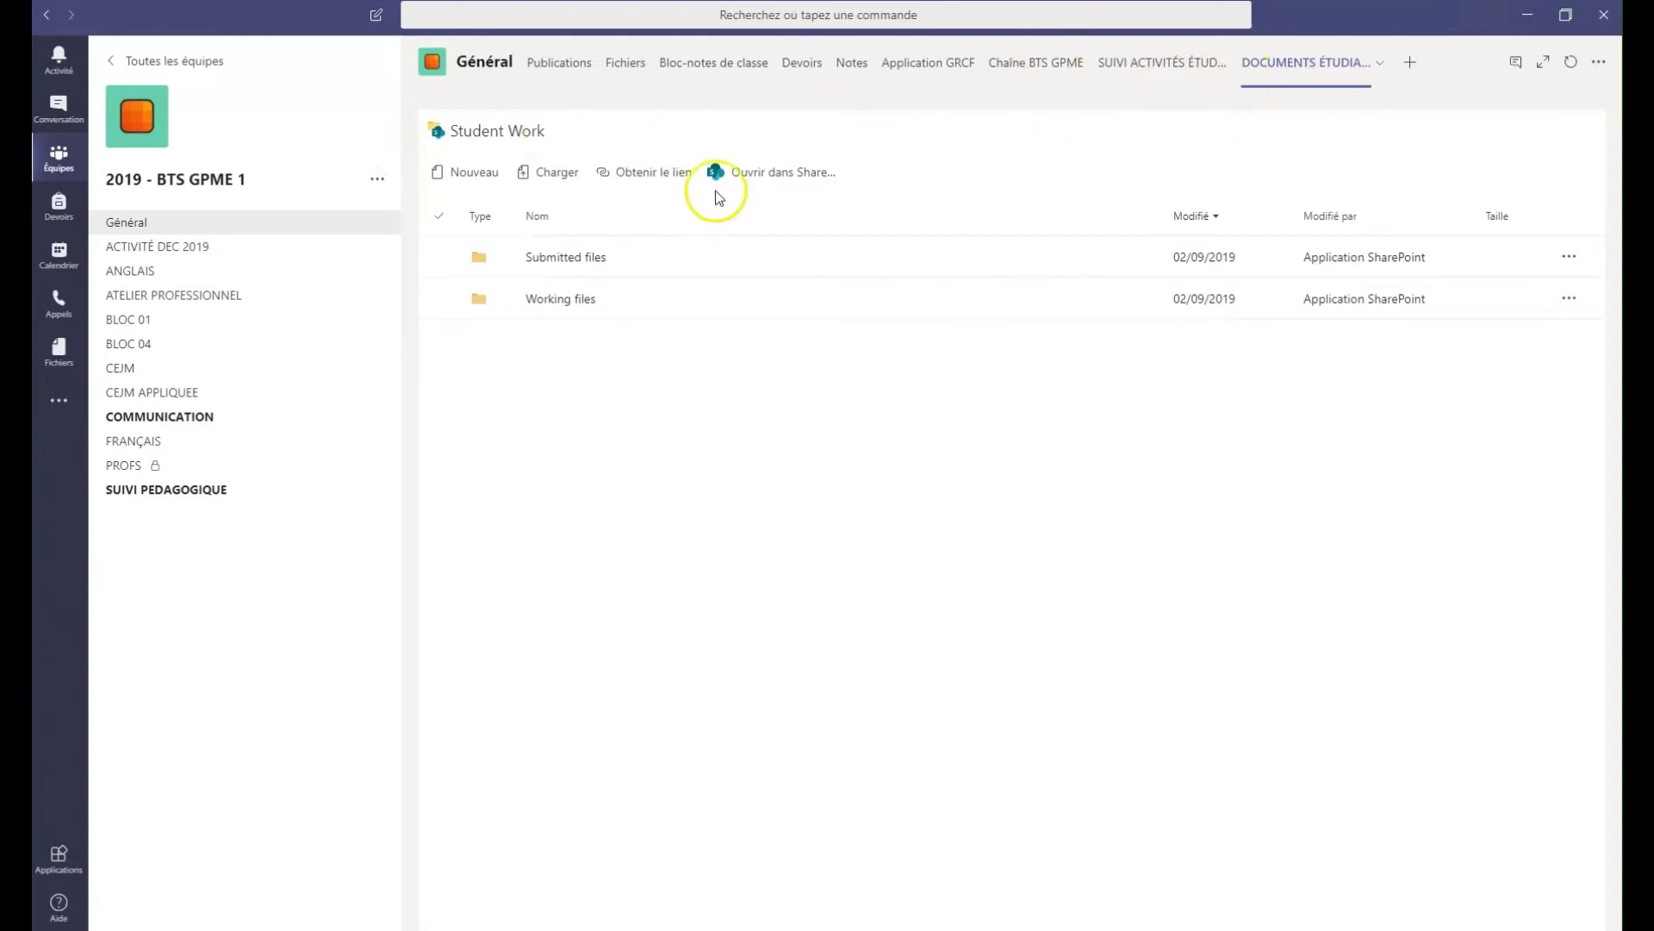
pyautogui.click(558, 264)
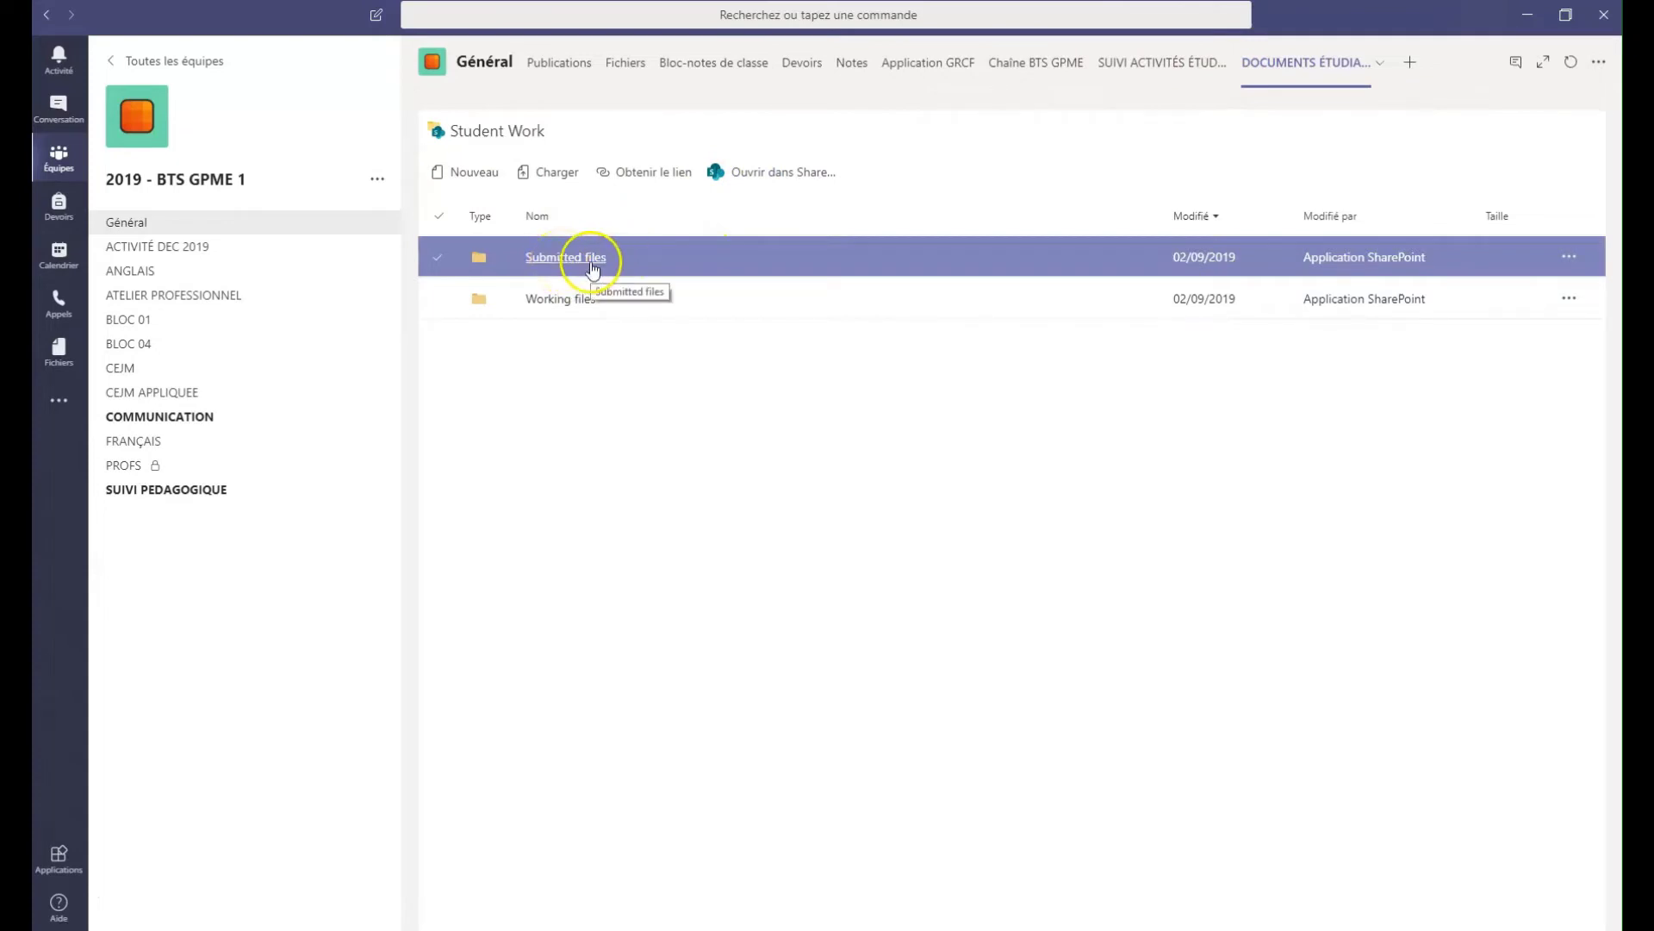
pyautogui.click(581, 315)
pyautogui.click(575, 260)
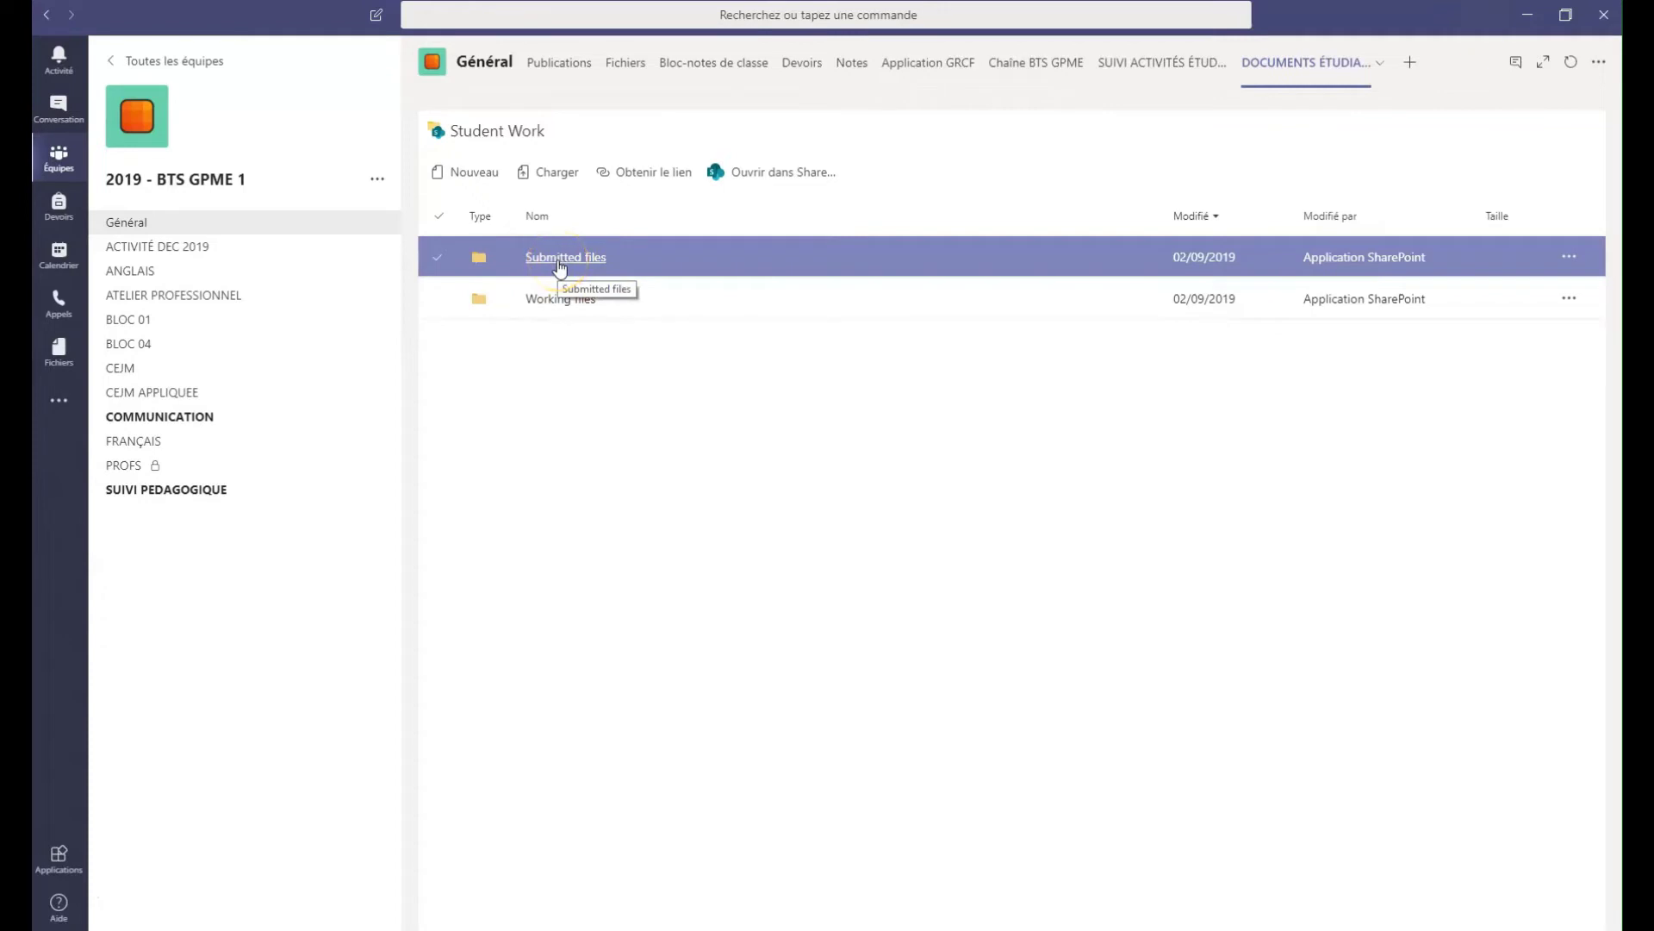
pyautogui.click(558, 260)
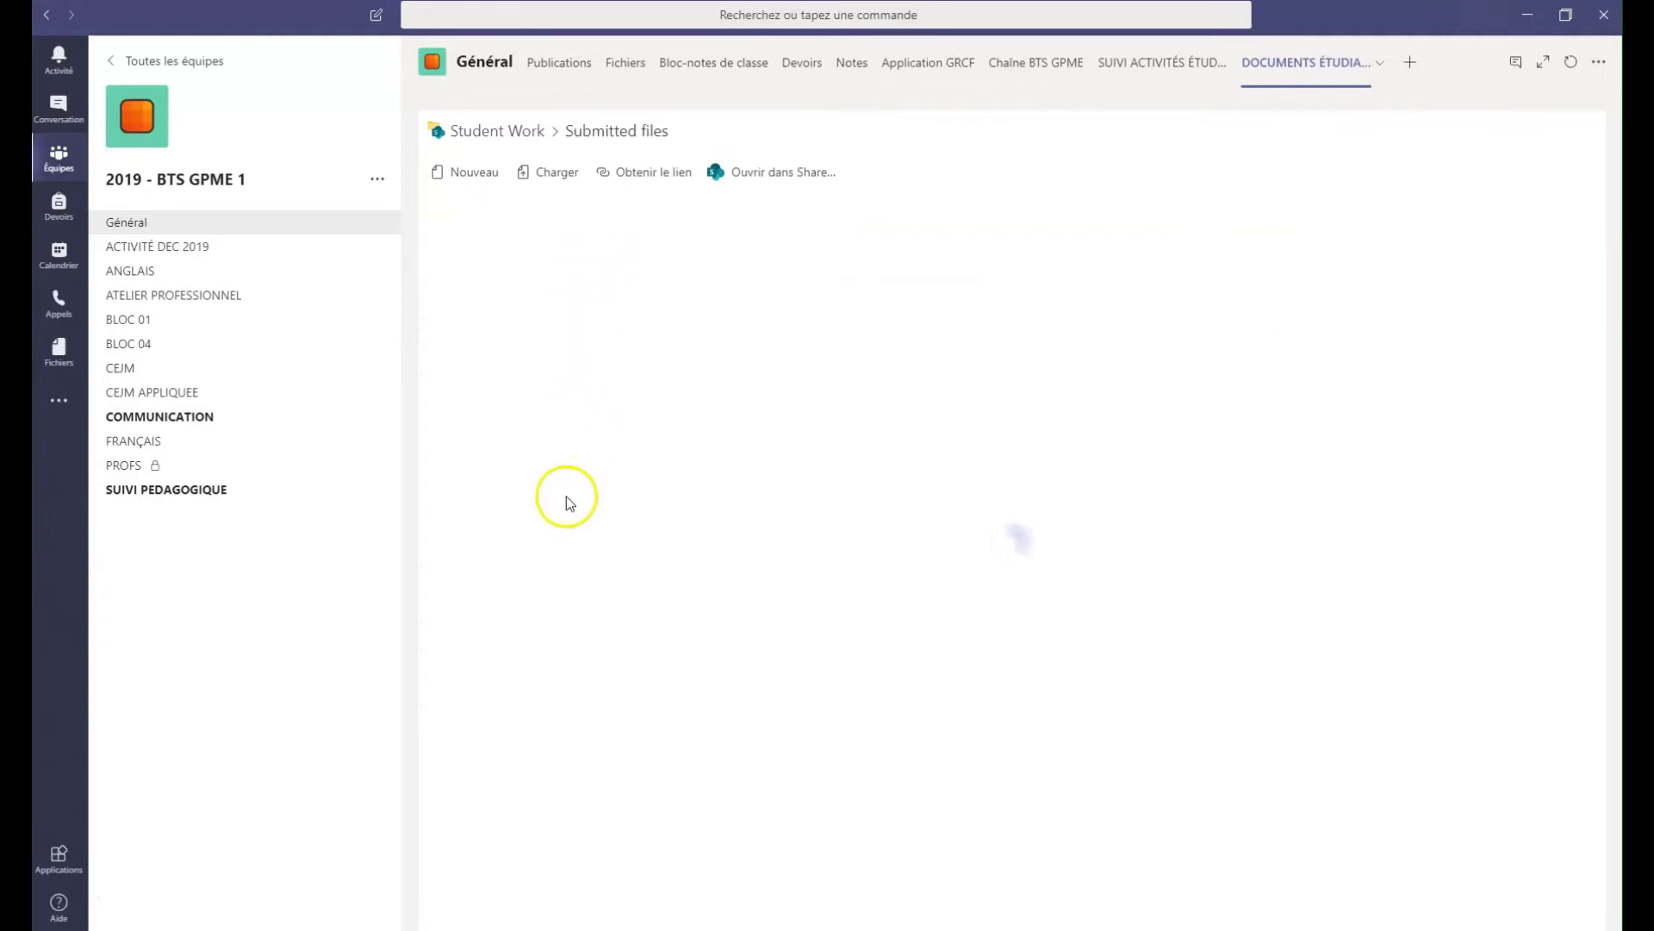
# - Open the fourth student's folder in Submitted files
pyautogui.click(553, 559)
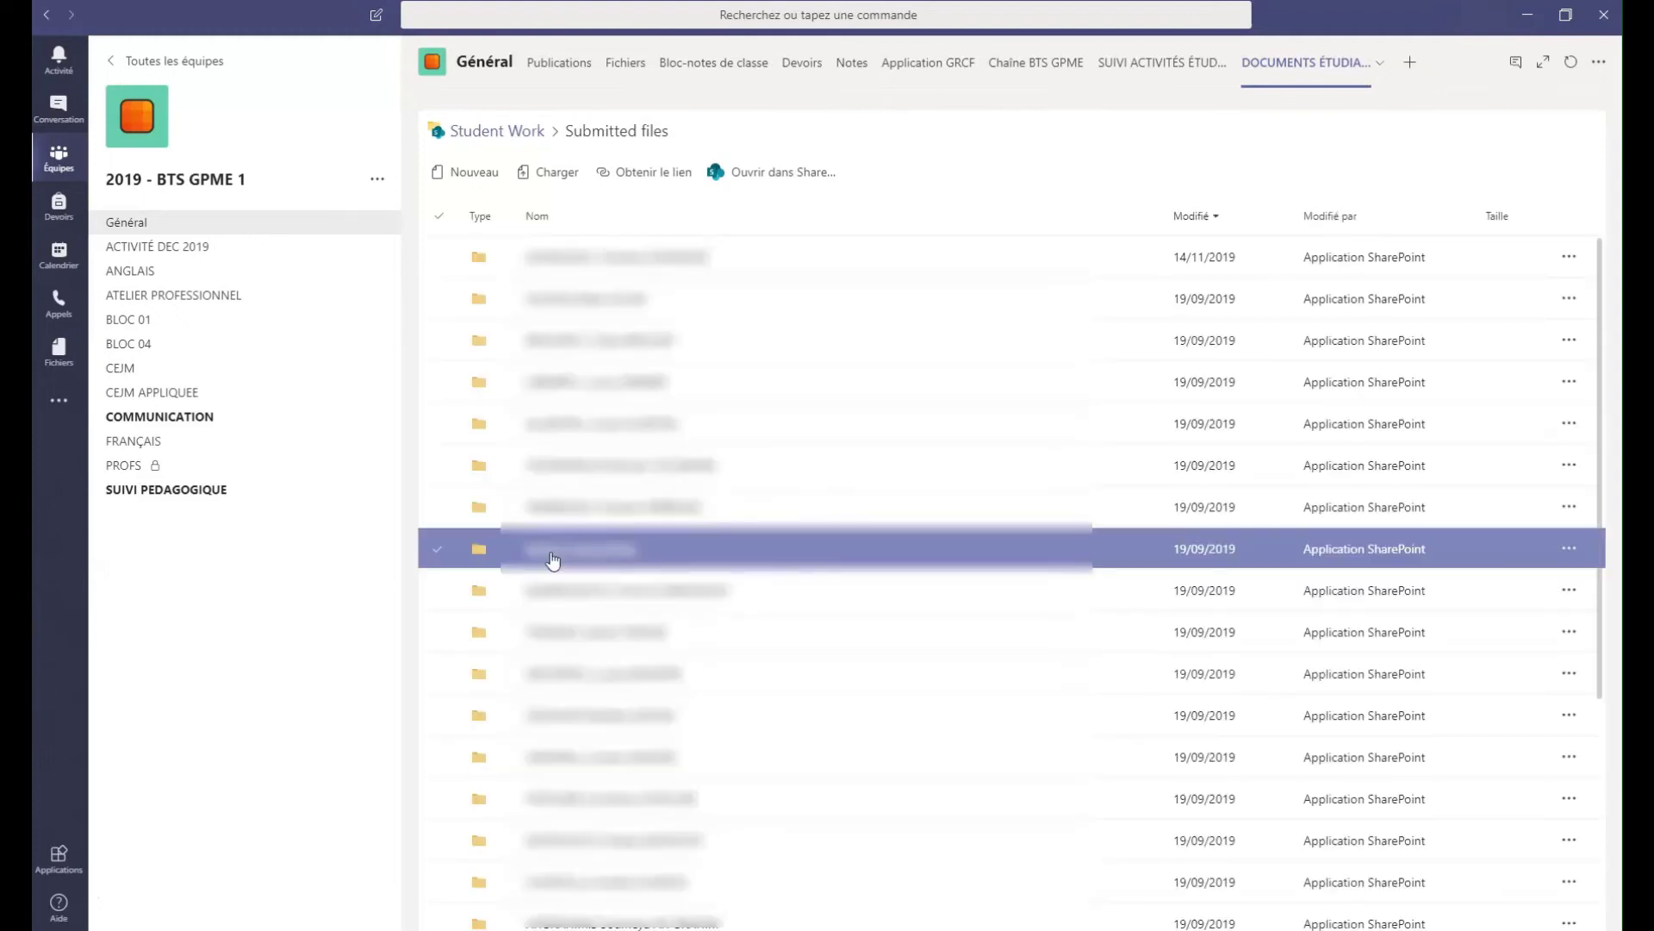
pyautogui.click(659, 301)
pyautogui.click(638, 259)
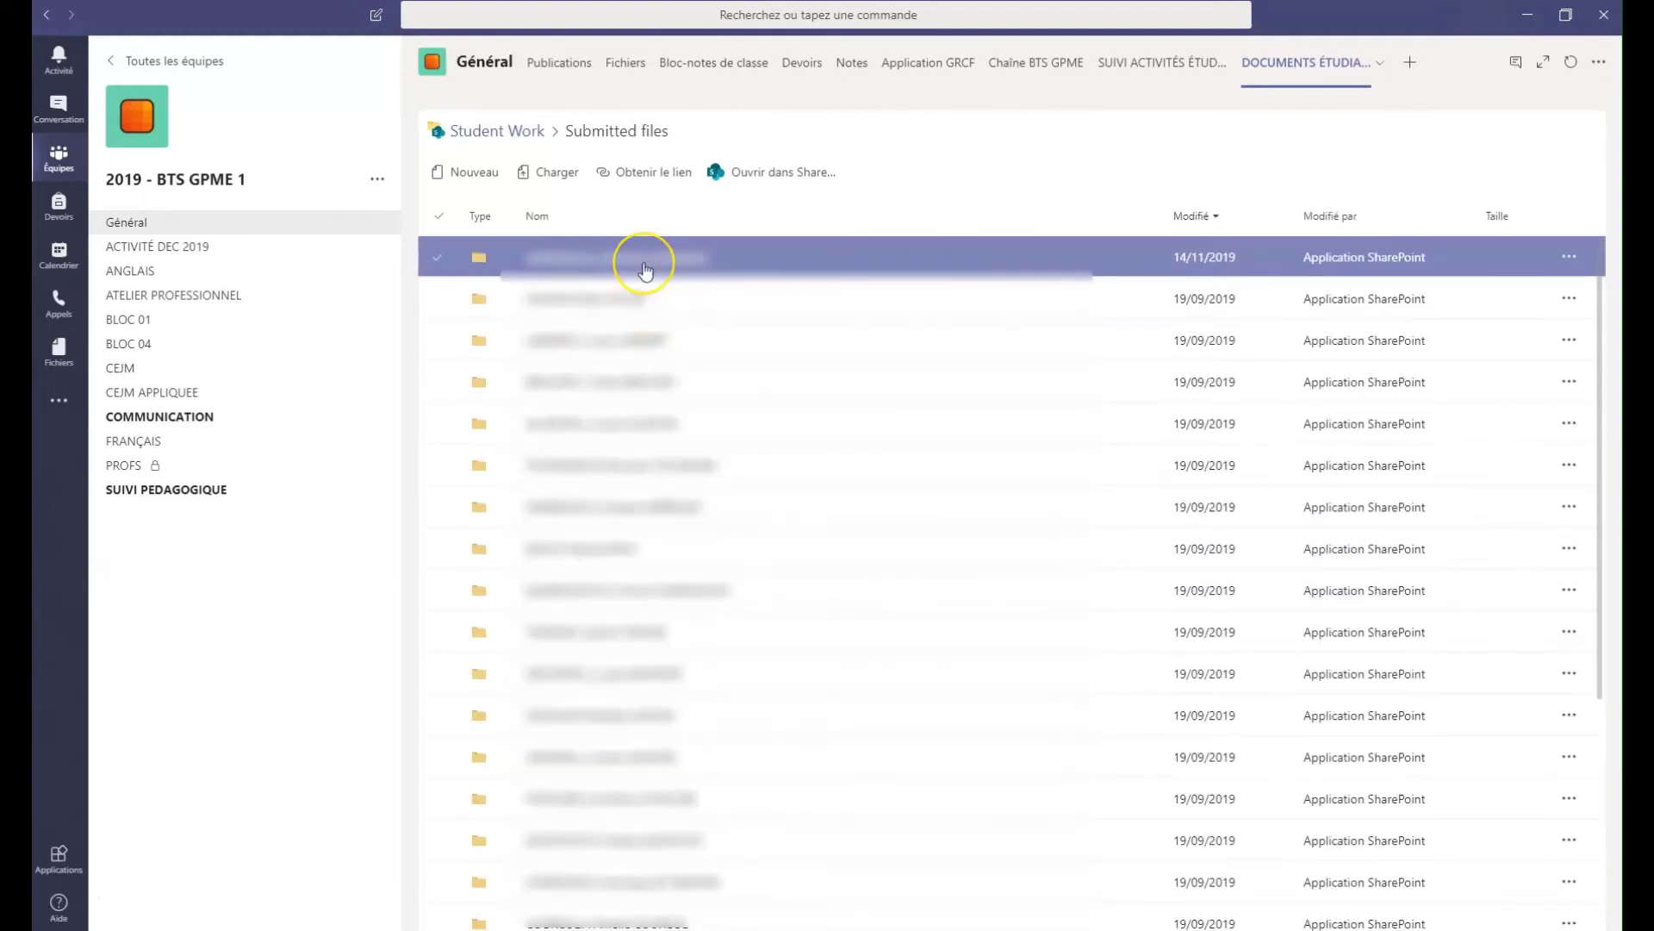
pyautogui.click(636, 293)
pyautogui.click(625, 340)
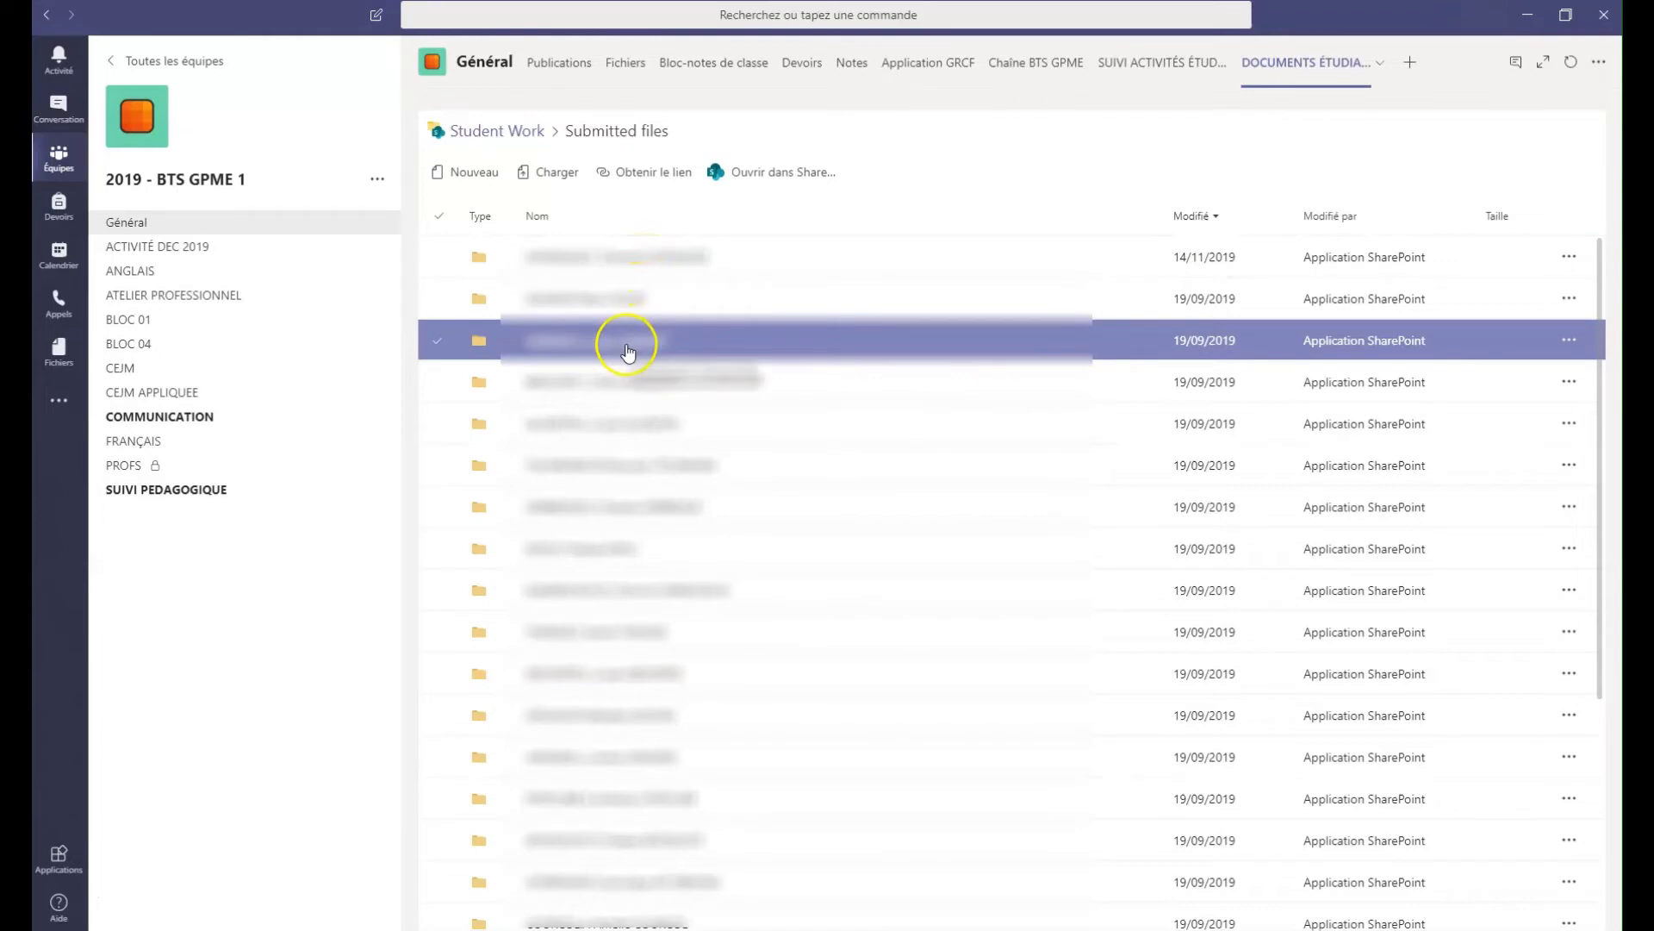
pyautogui.click(634, 387)
pyautogui.click(635, 384)
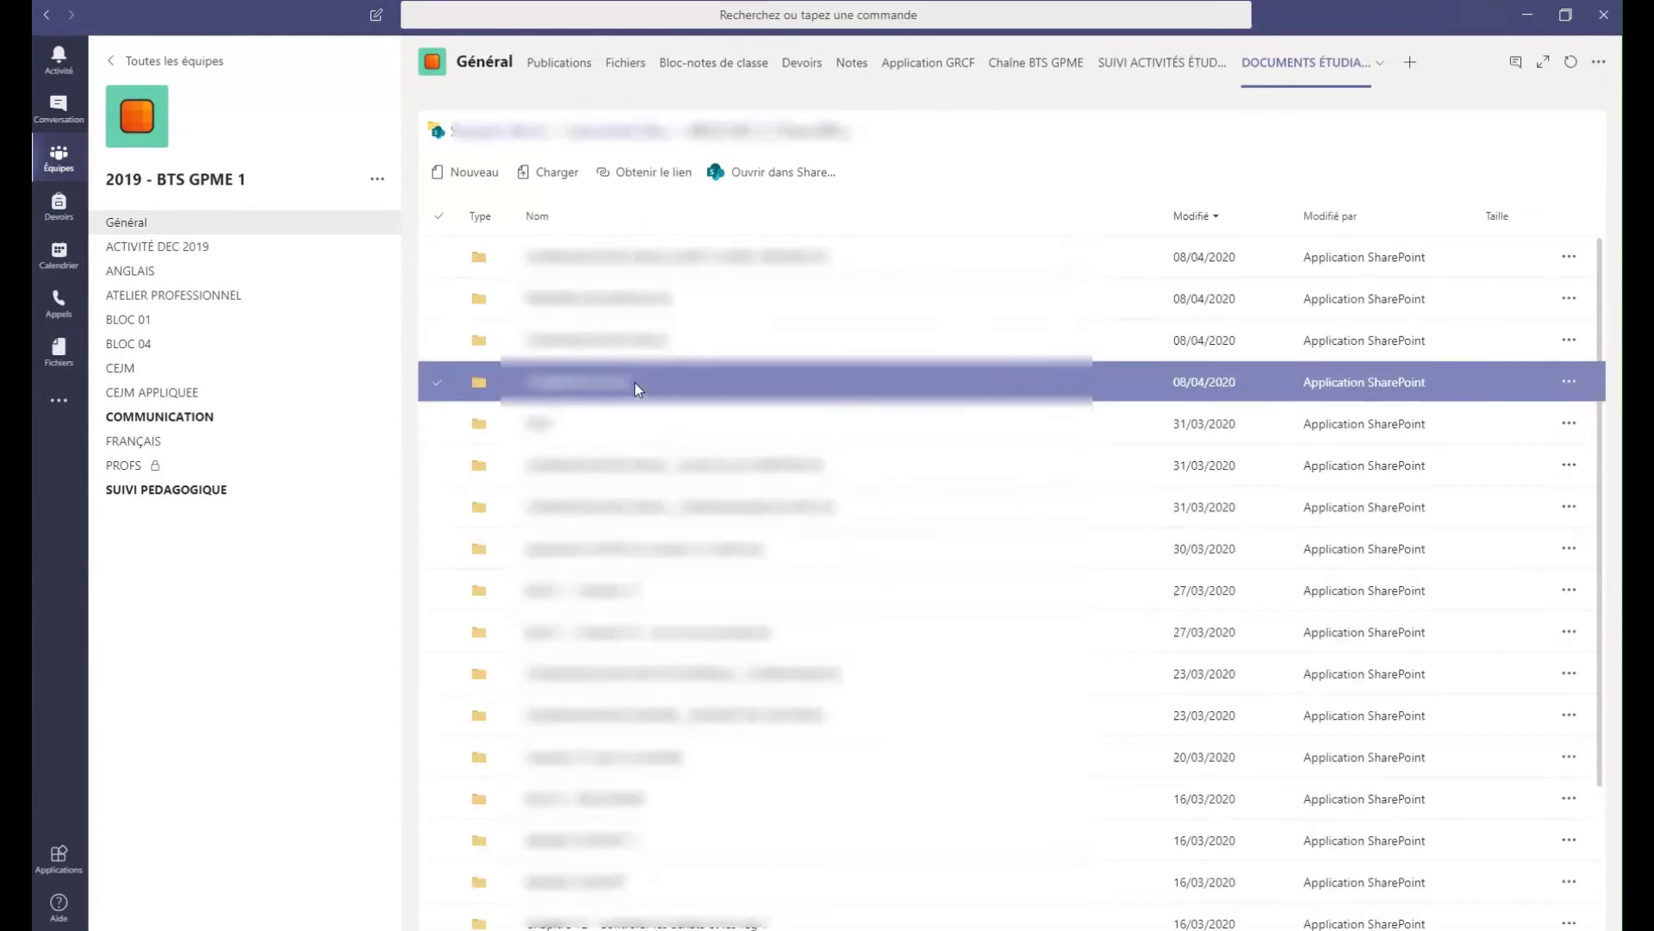
# - Check the BLOC 1 - Chapitre 17 folder for submitted work and return to the student's list of assignment folders
pyautogui.click(671, 288)
pyautogui.click(665, 263)
pyautogui.click(665, 380)
pyautogui.scroll(-2, 665, 386)
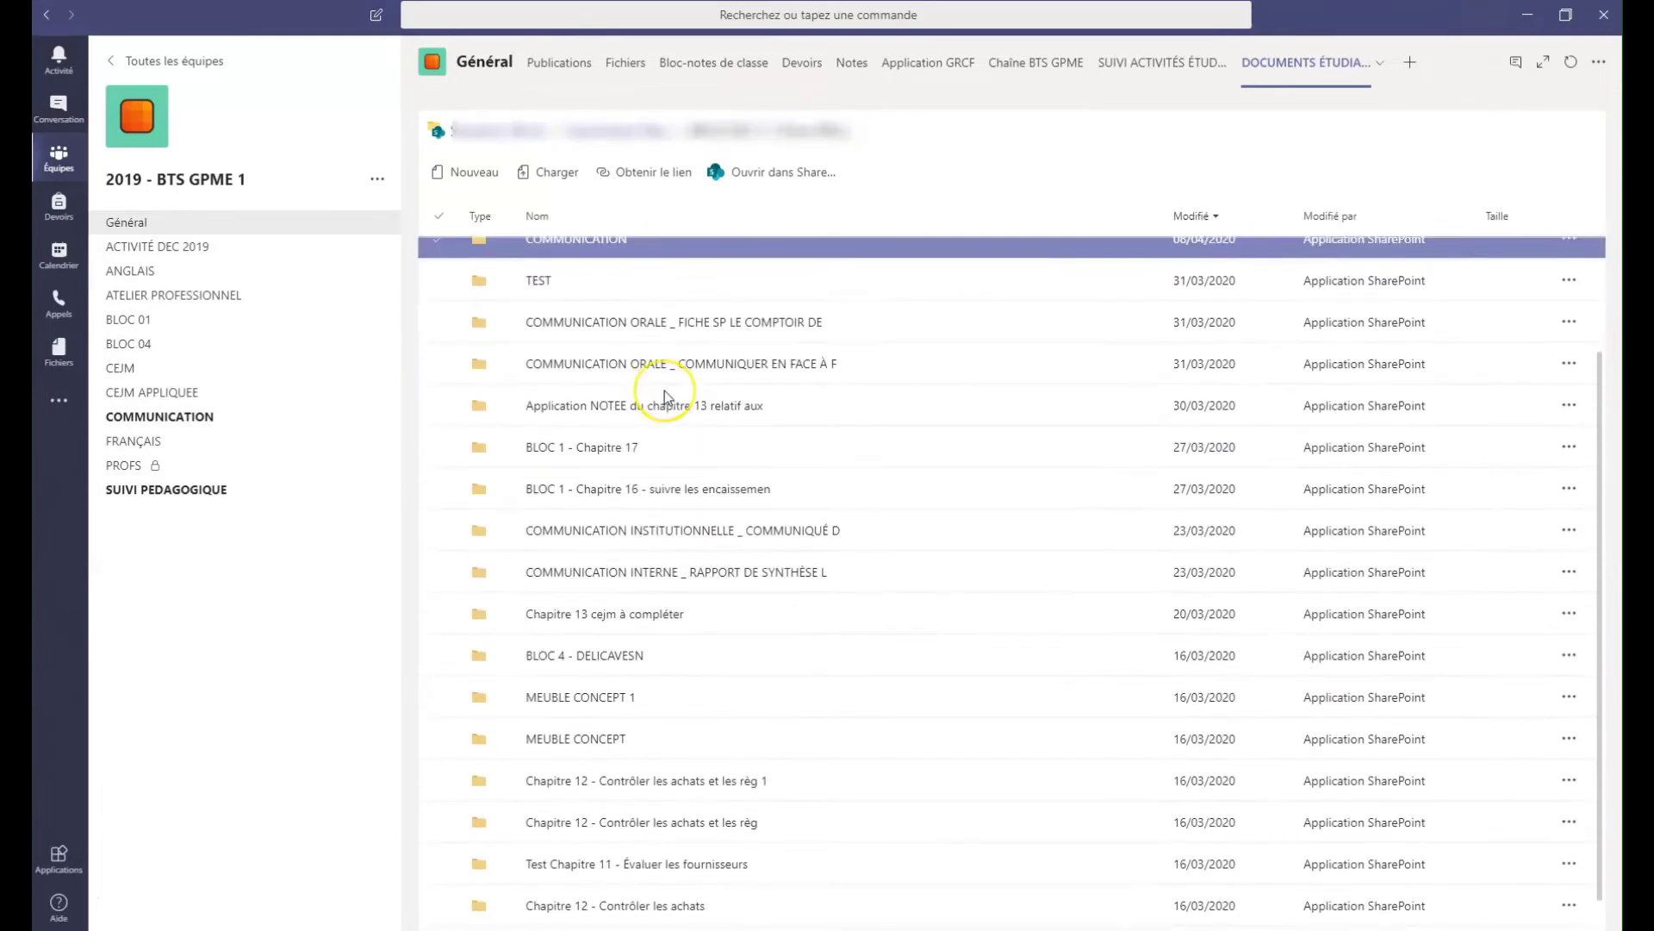
pyautogui.click(665, 395)
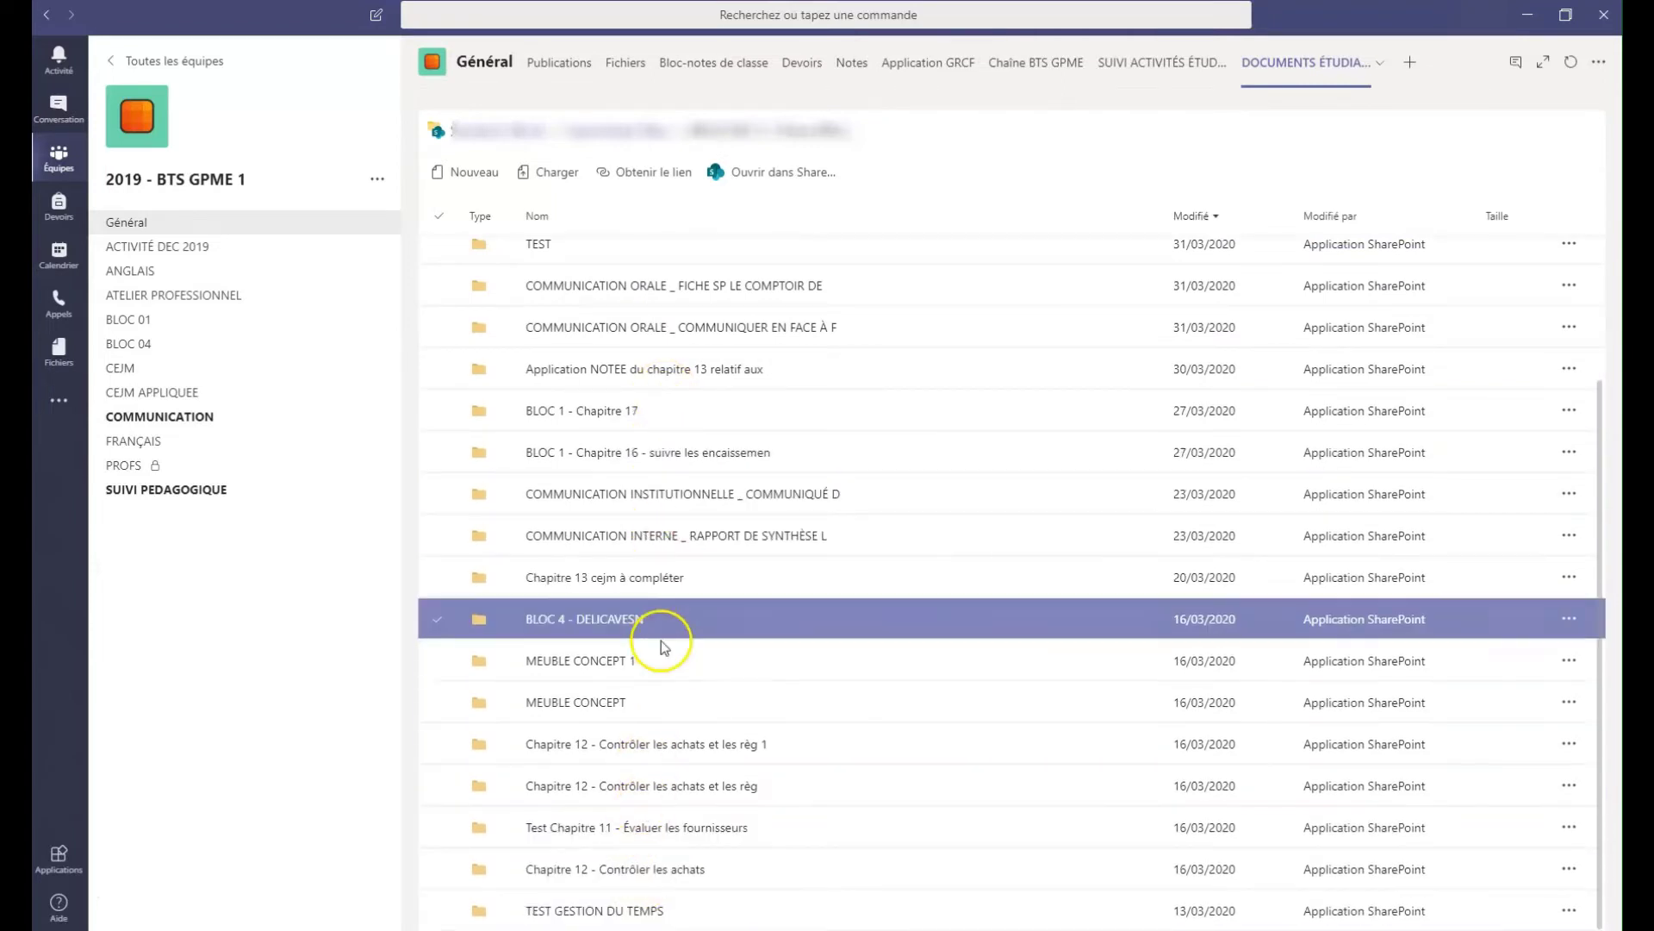
pyautogui.click(623, 412)
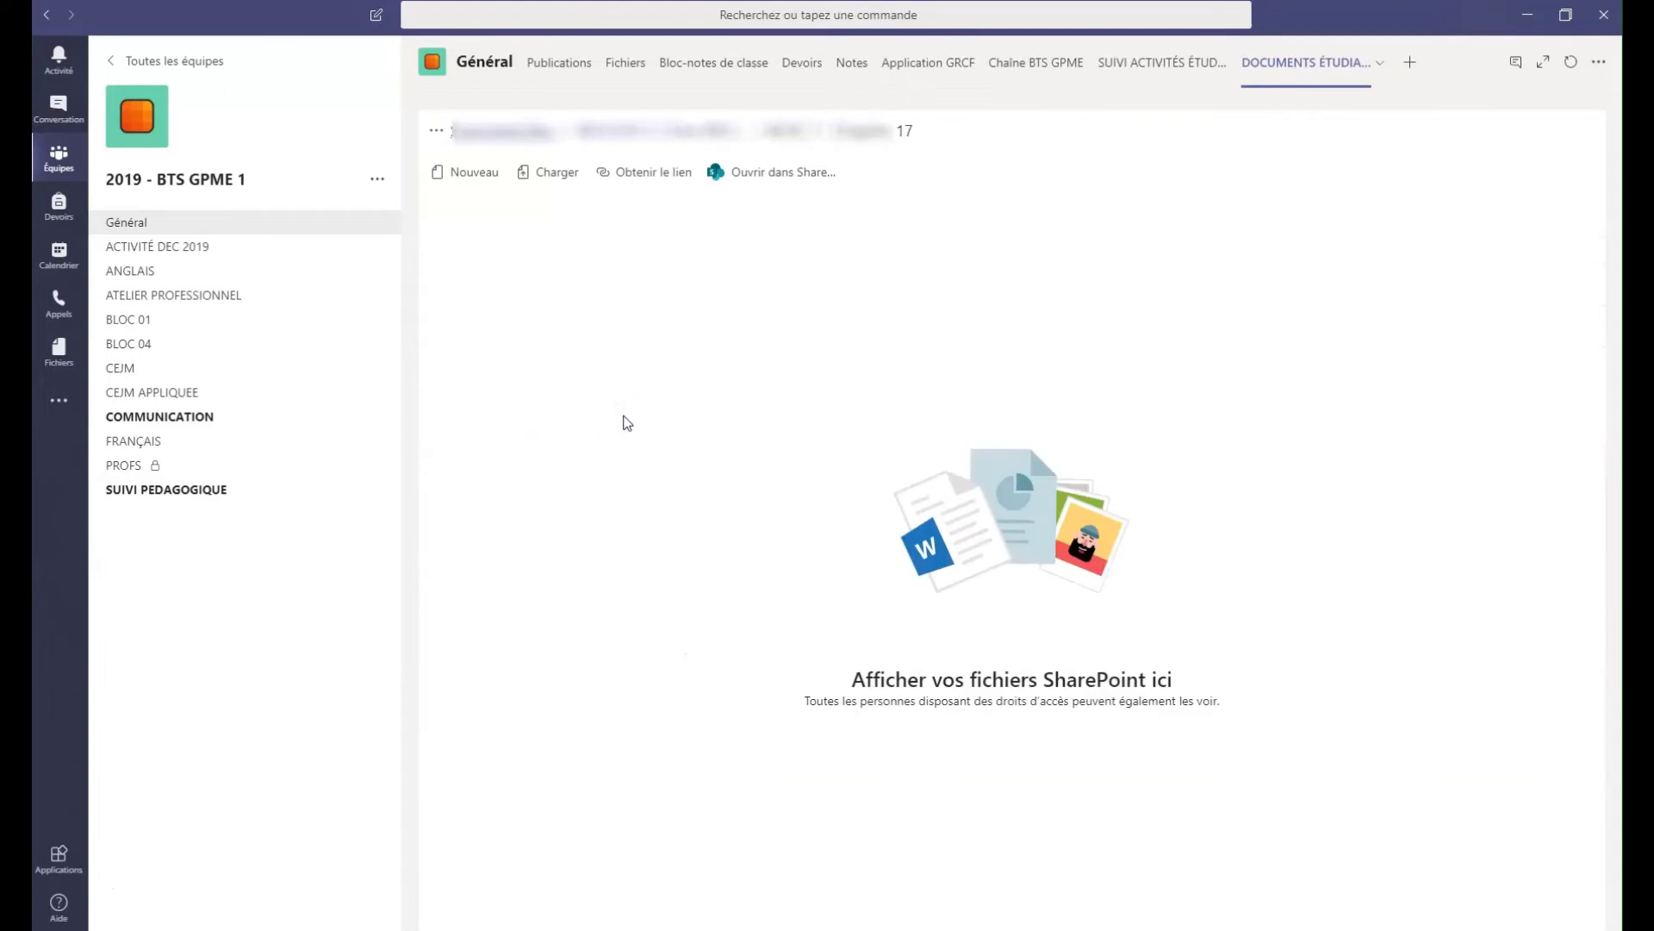
pyautogui.click(717, 131)
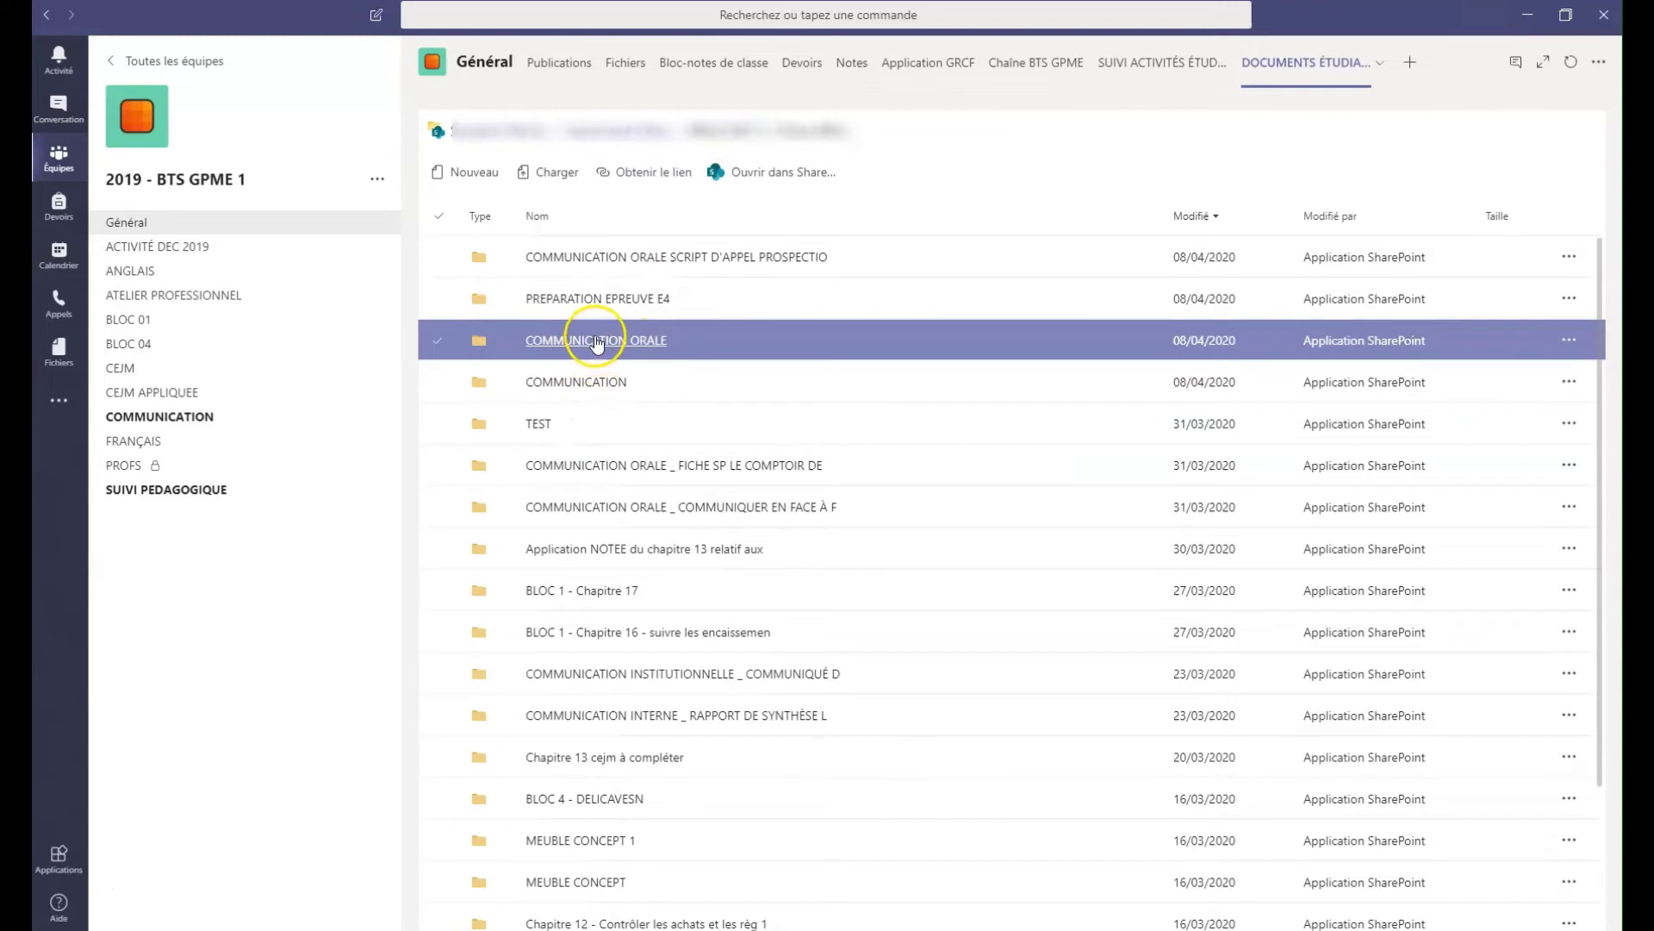
# - Check the COMMUNICATION ORALE SCRIPT D'APPEL PROSPECTIO folder for submitted work and return to the student's folder
pyautogui.click(595, 303)
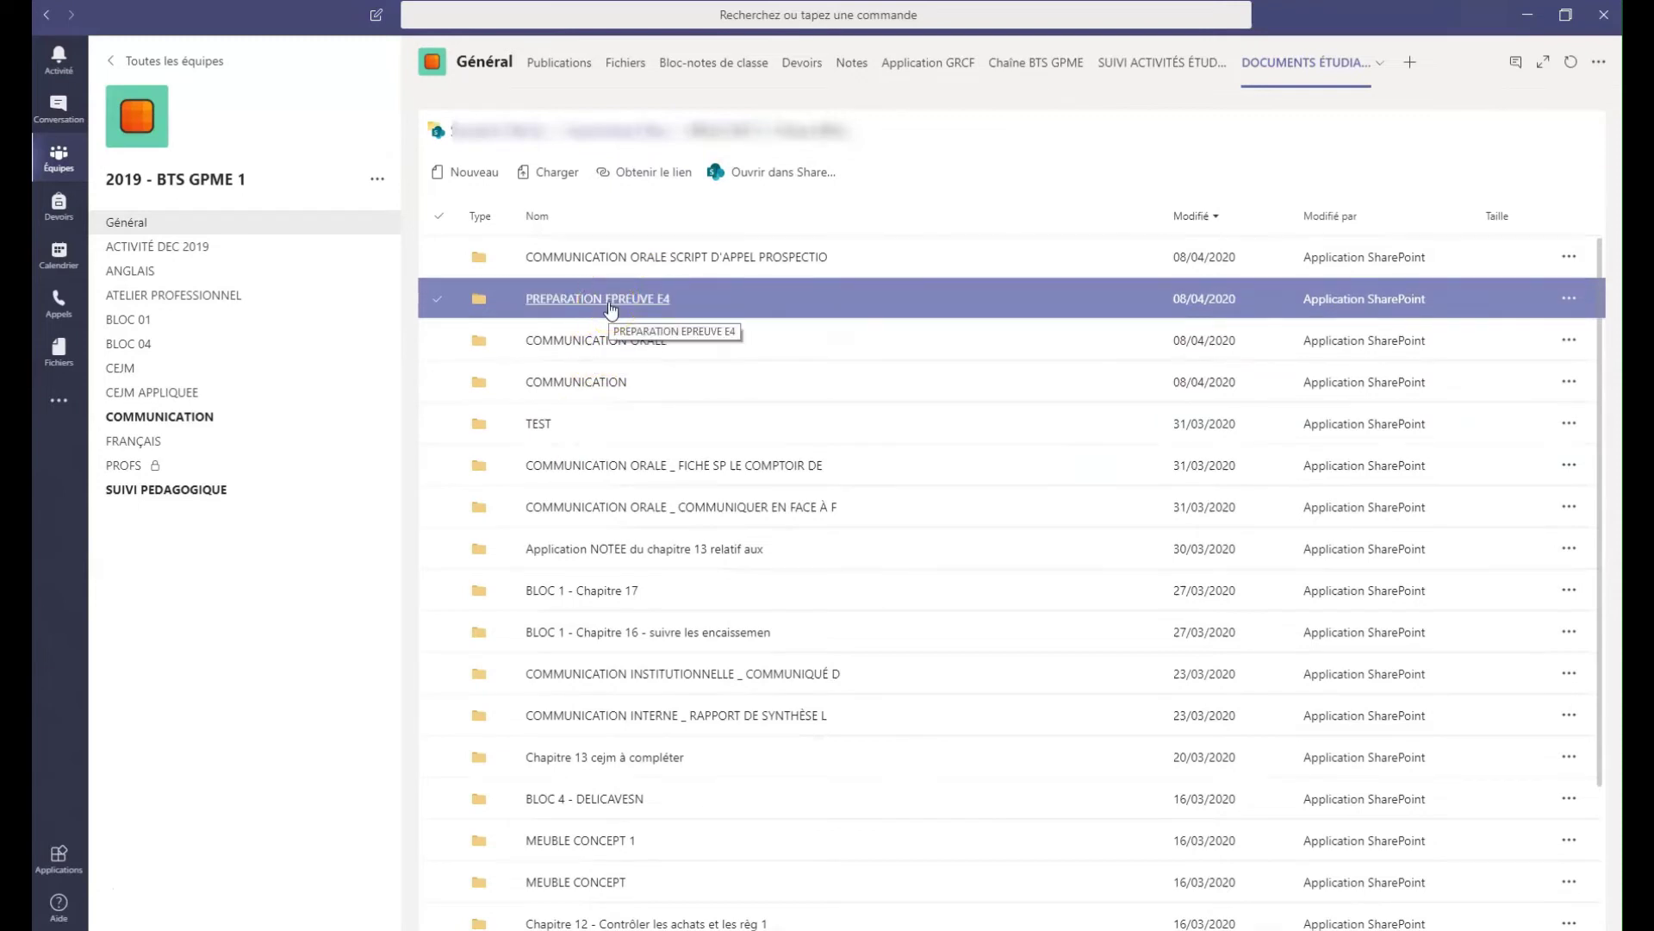
pyautogui.click(617, 259)
pyautogui.doubleClick(617, 259)
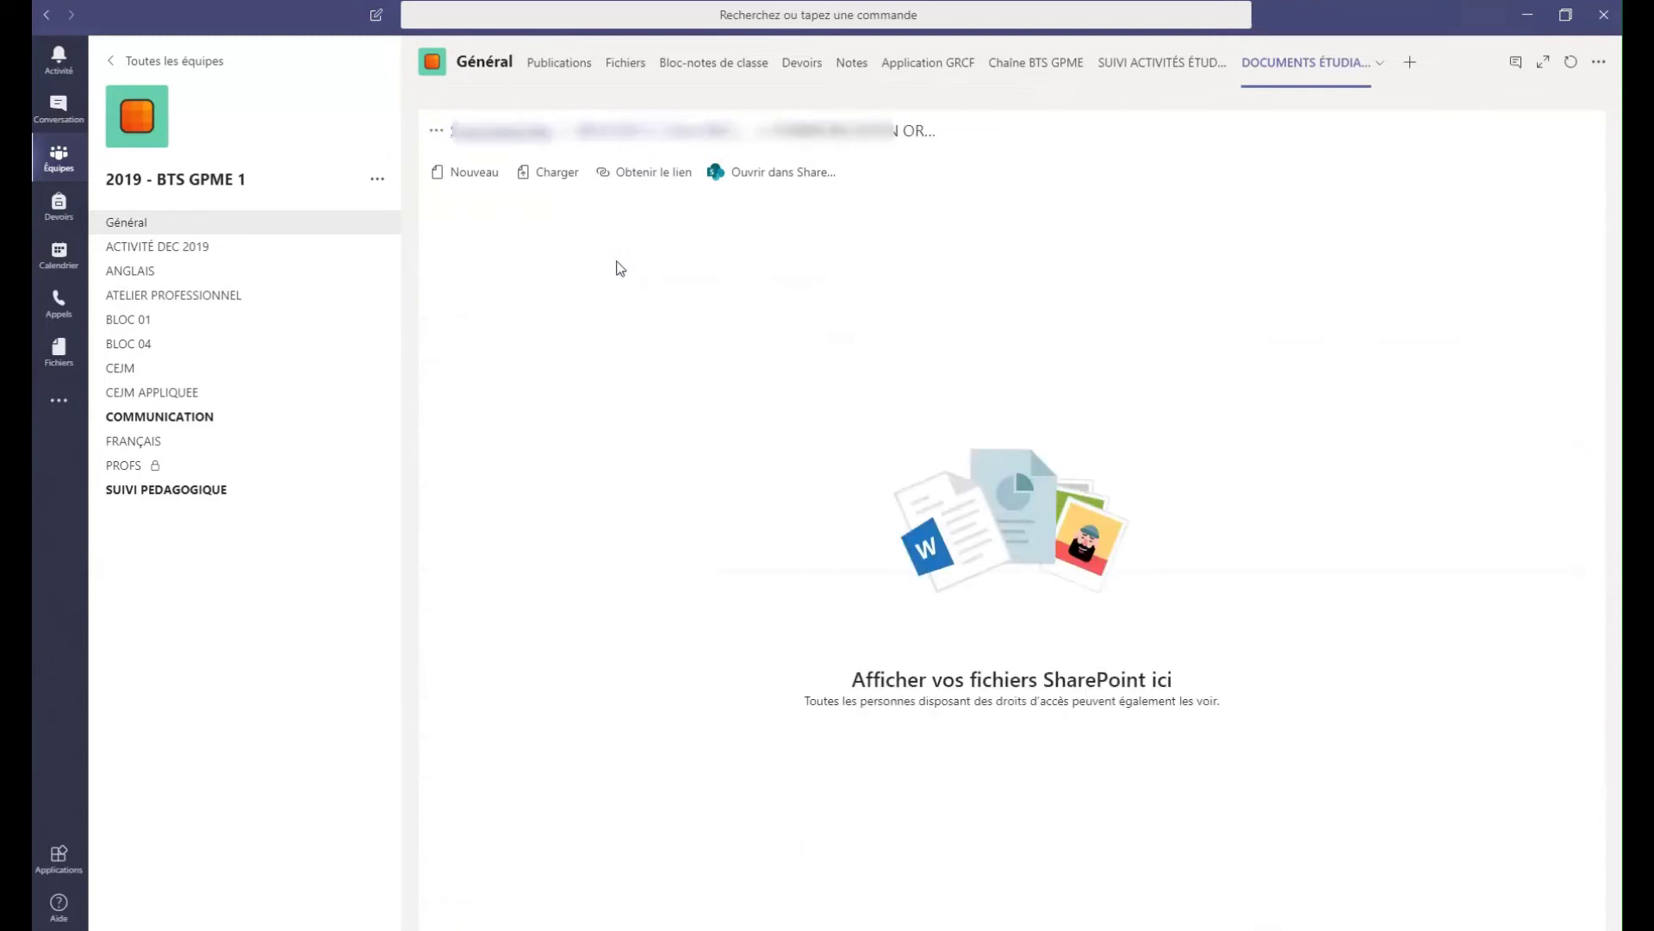
pyautogui.click(720, 132)
# - Open the Version 0 folder inside Chapitre 13 cejm à compléter to view the student's submitted document
pyautogui.click(616, 476)
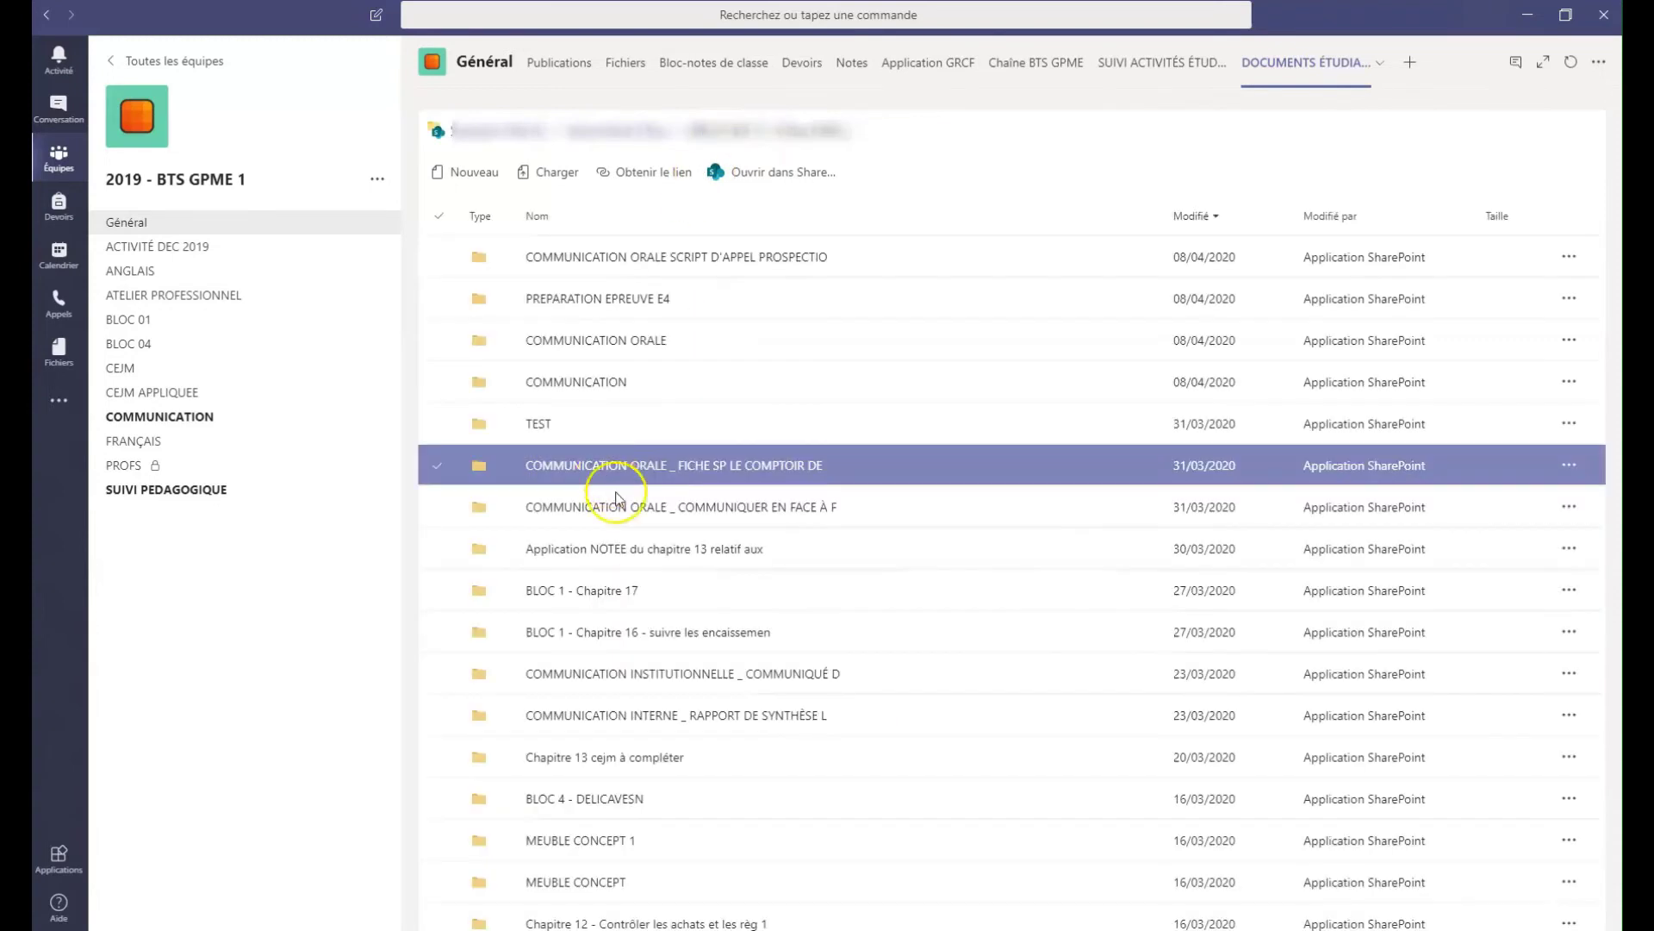
pyautogui.click(611, 760)
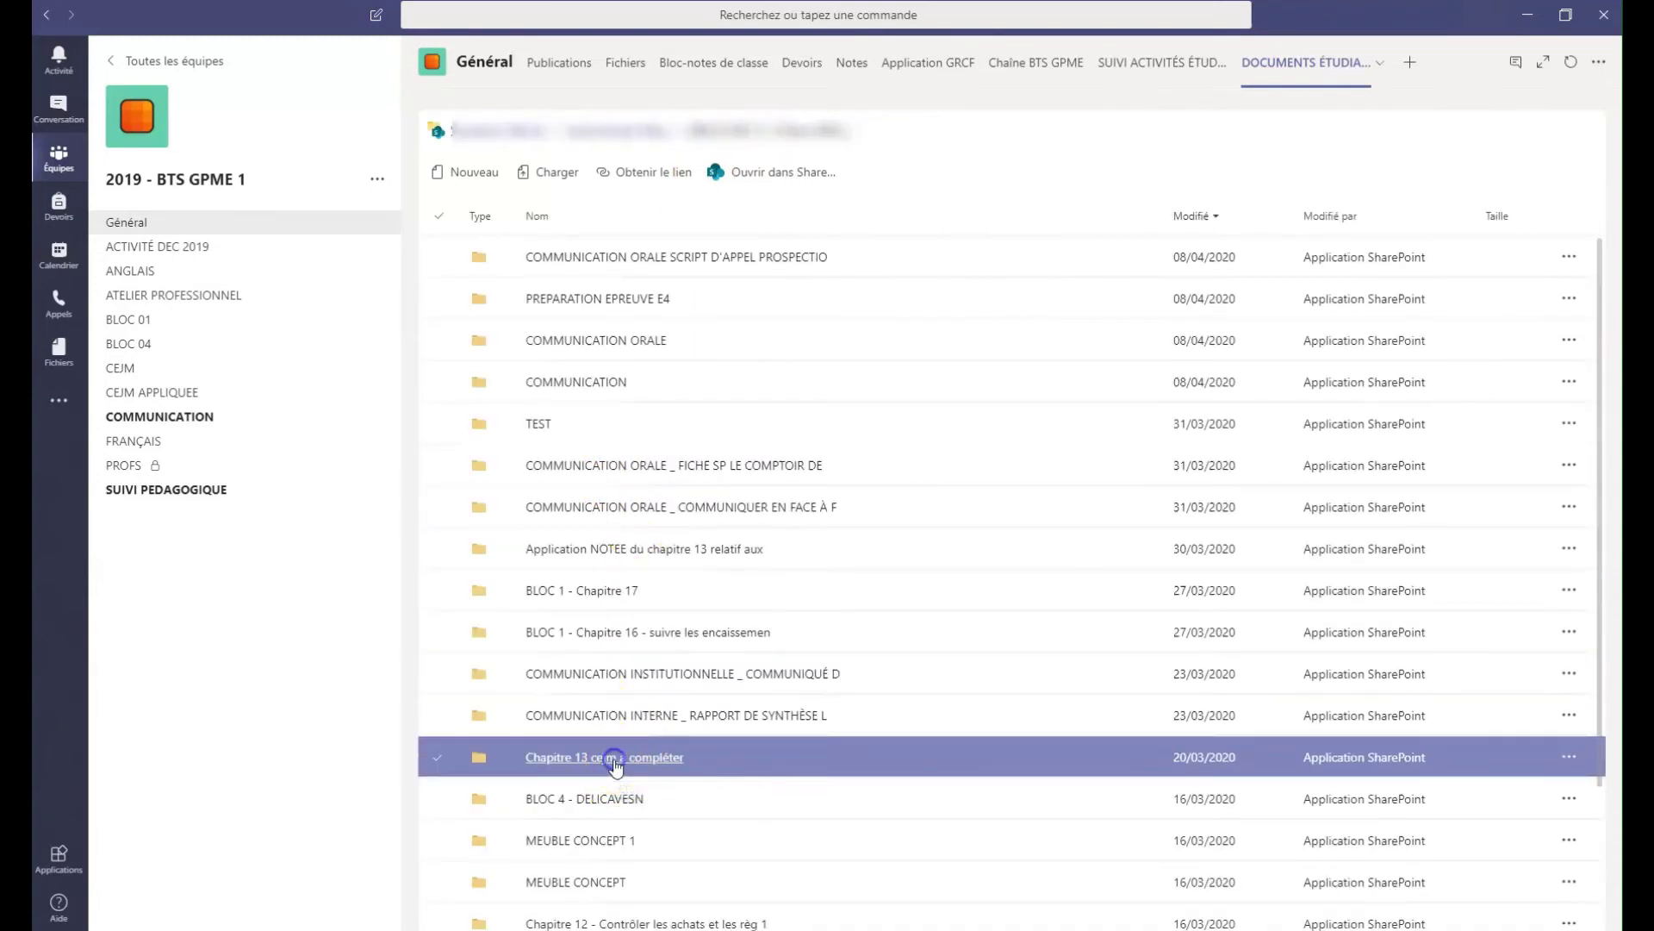
pyautogui.doubleClick(614, 763)
pyautogui.click(613, 266)
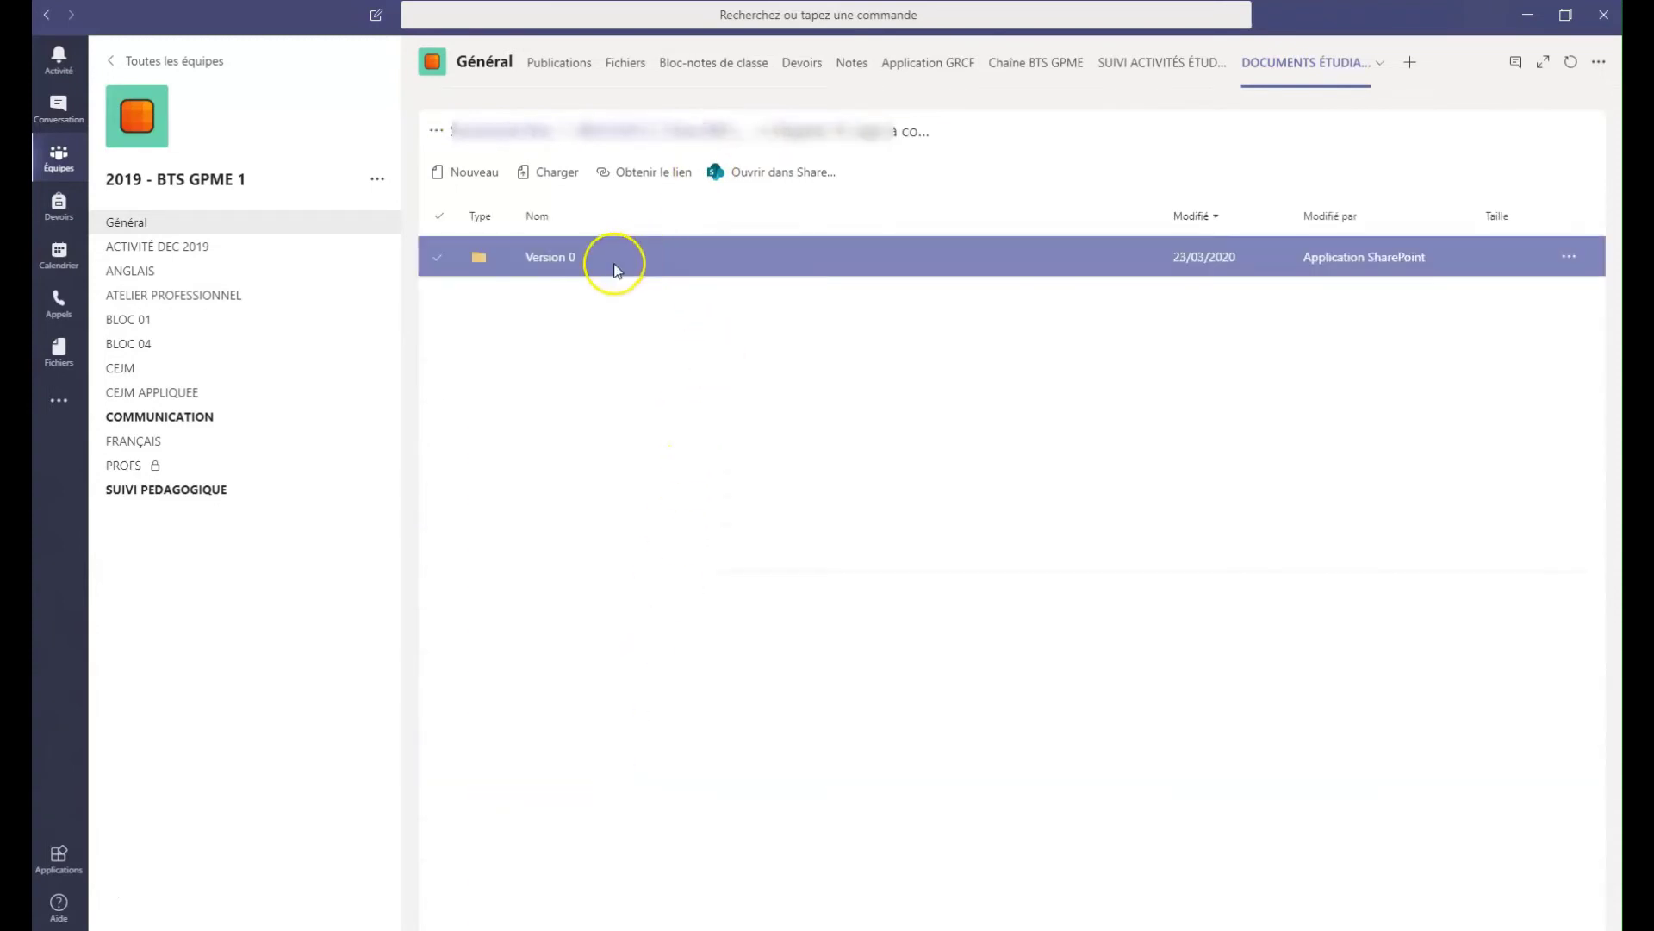
pyautogui.click(565, 269)
pyautogui.click(564, 269)
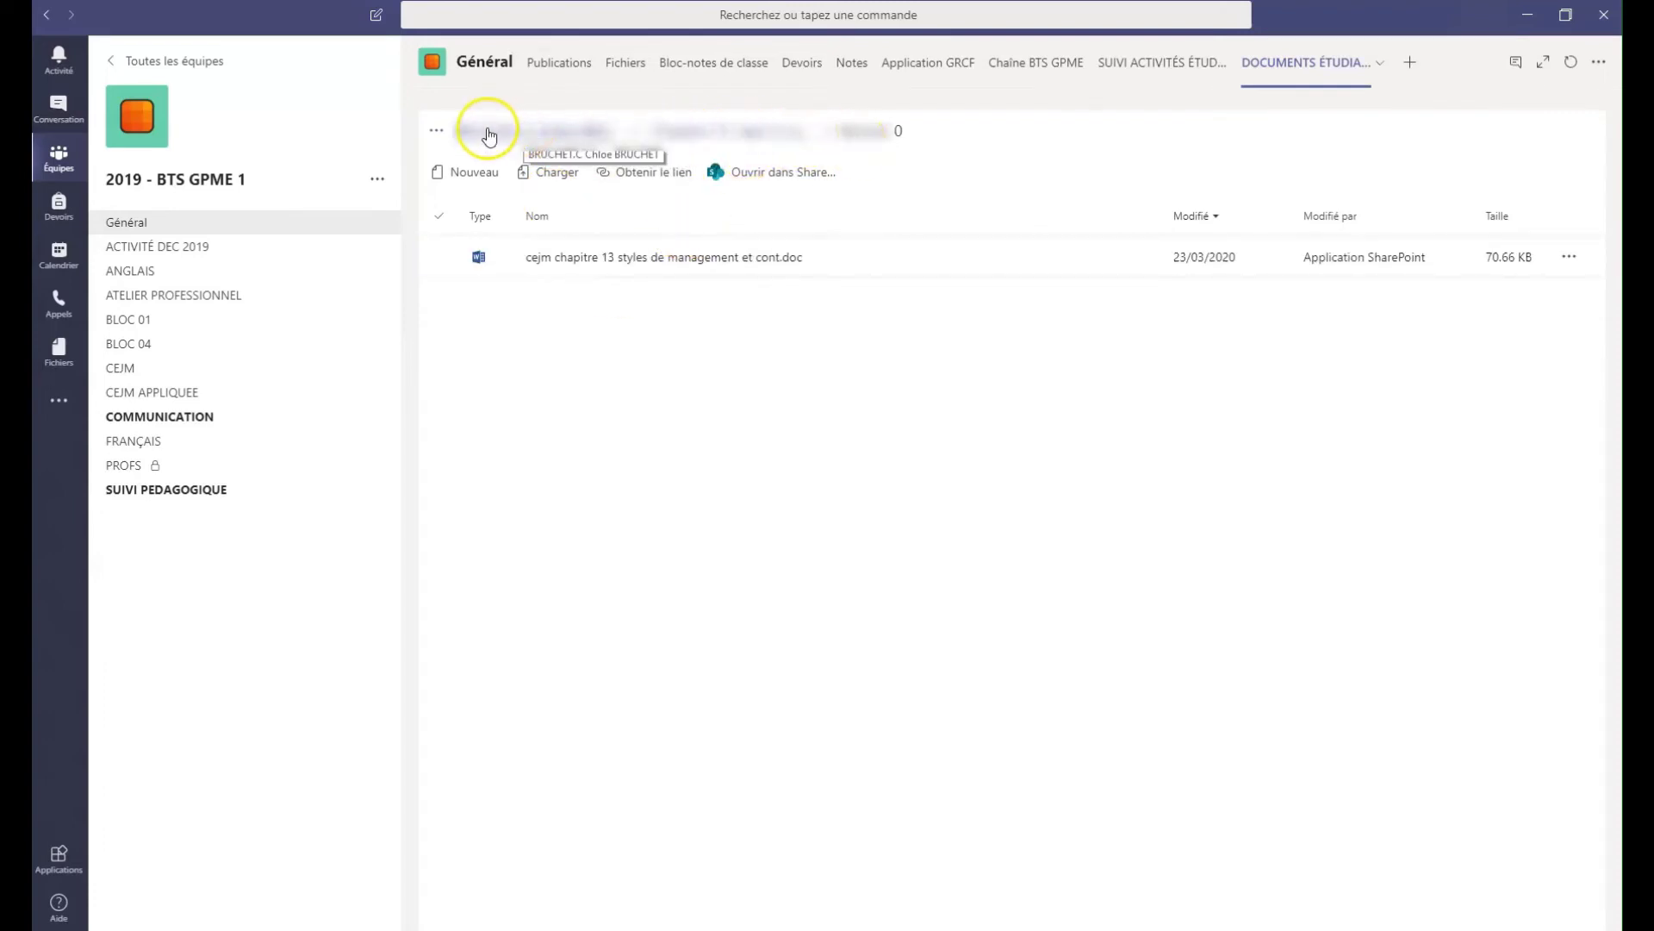
# - Return to the root of the Student Work library and open the Submitted files folder
pyautogui.click(436, 130)
pyautogui.click(470, 162)
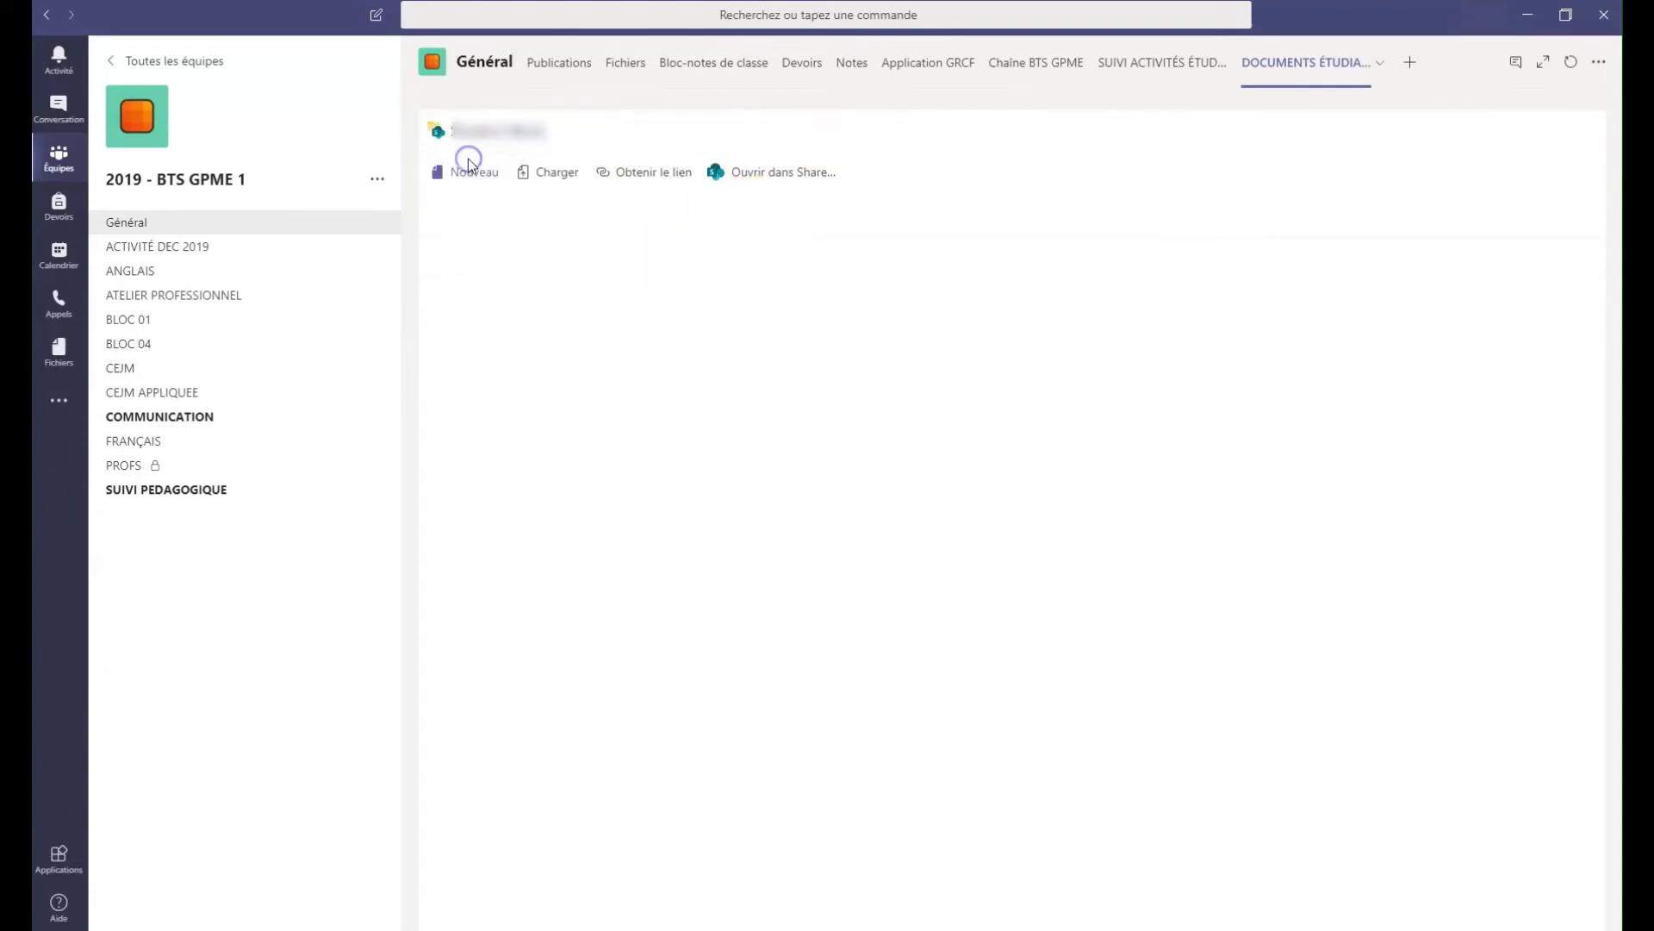
pyautogui.click(572, 248)
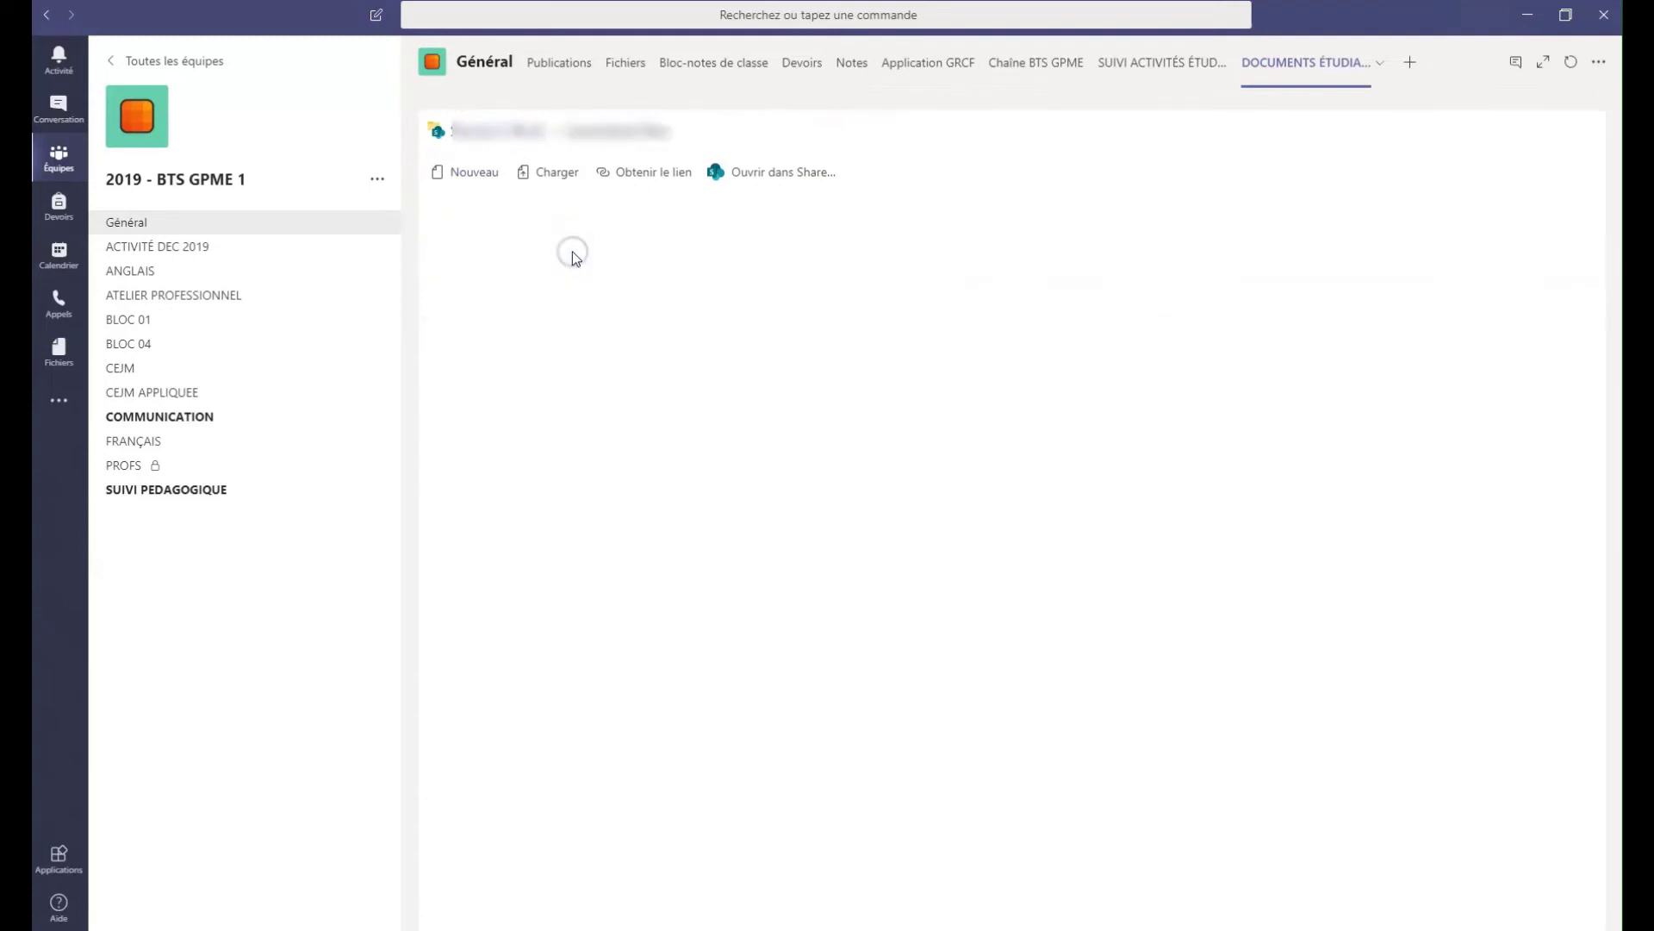
pyautogui.click(642, 382)
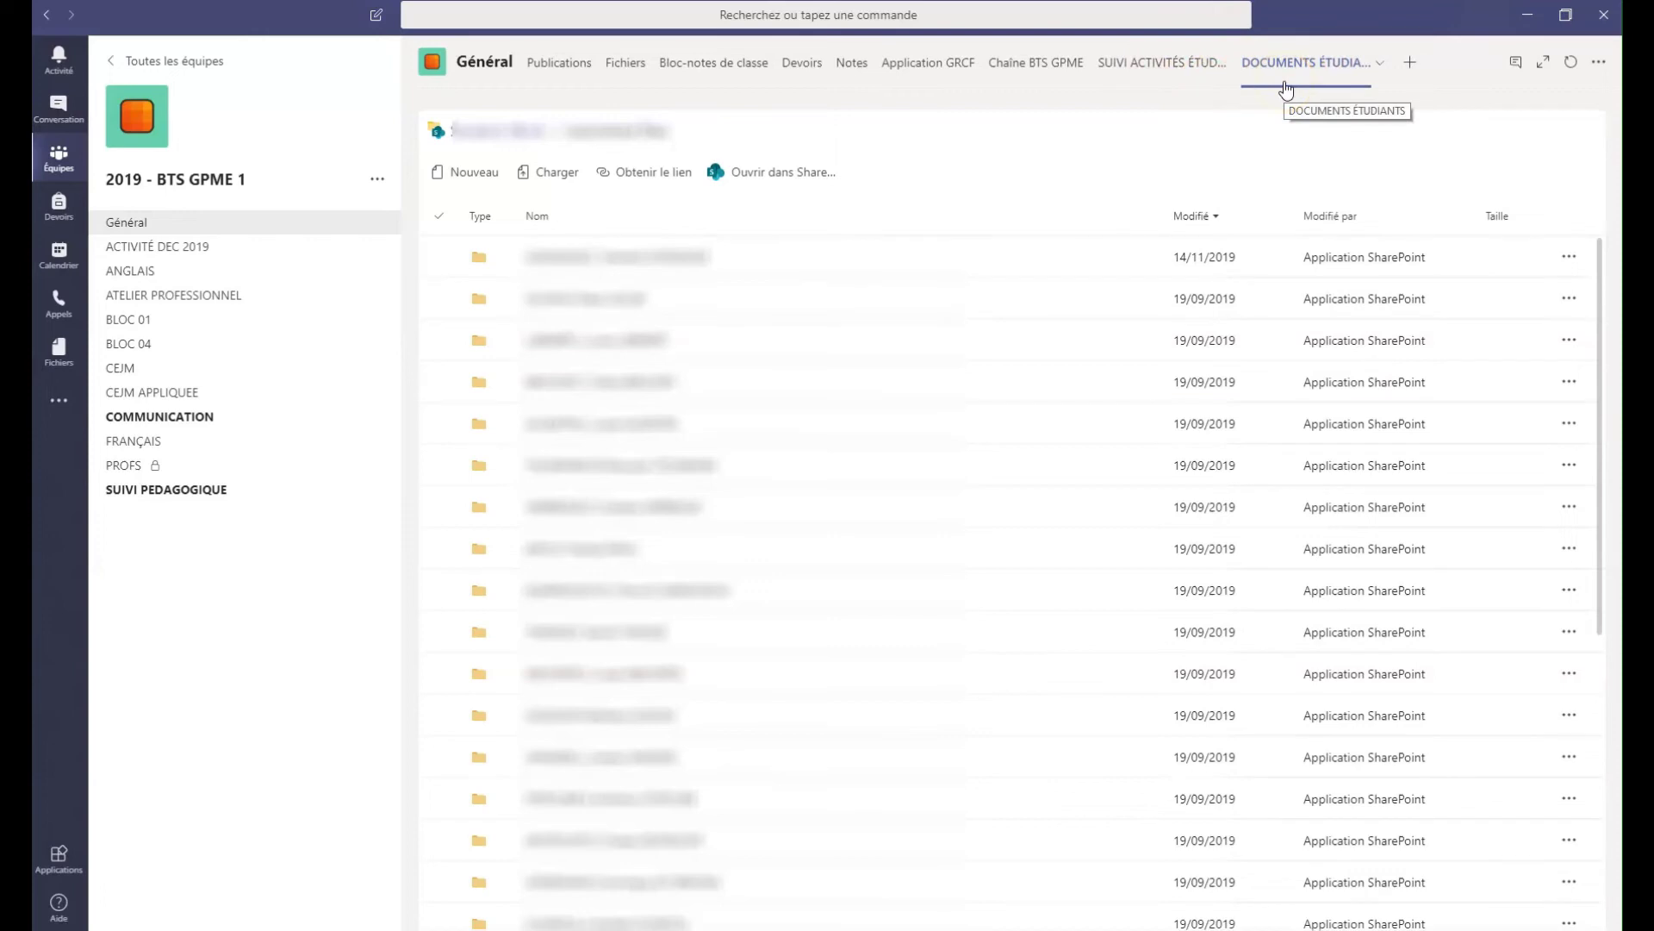
# - Look through the whole list of student folders inside Submitted files
pyautogui.click(554, 340)
pyautogui.scroll(-4, 586, 370)
pyautogui.click(609, 399)
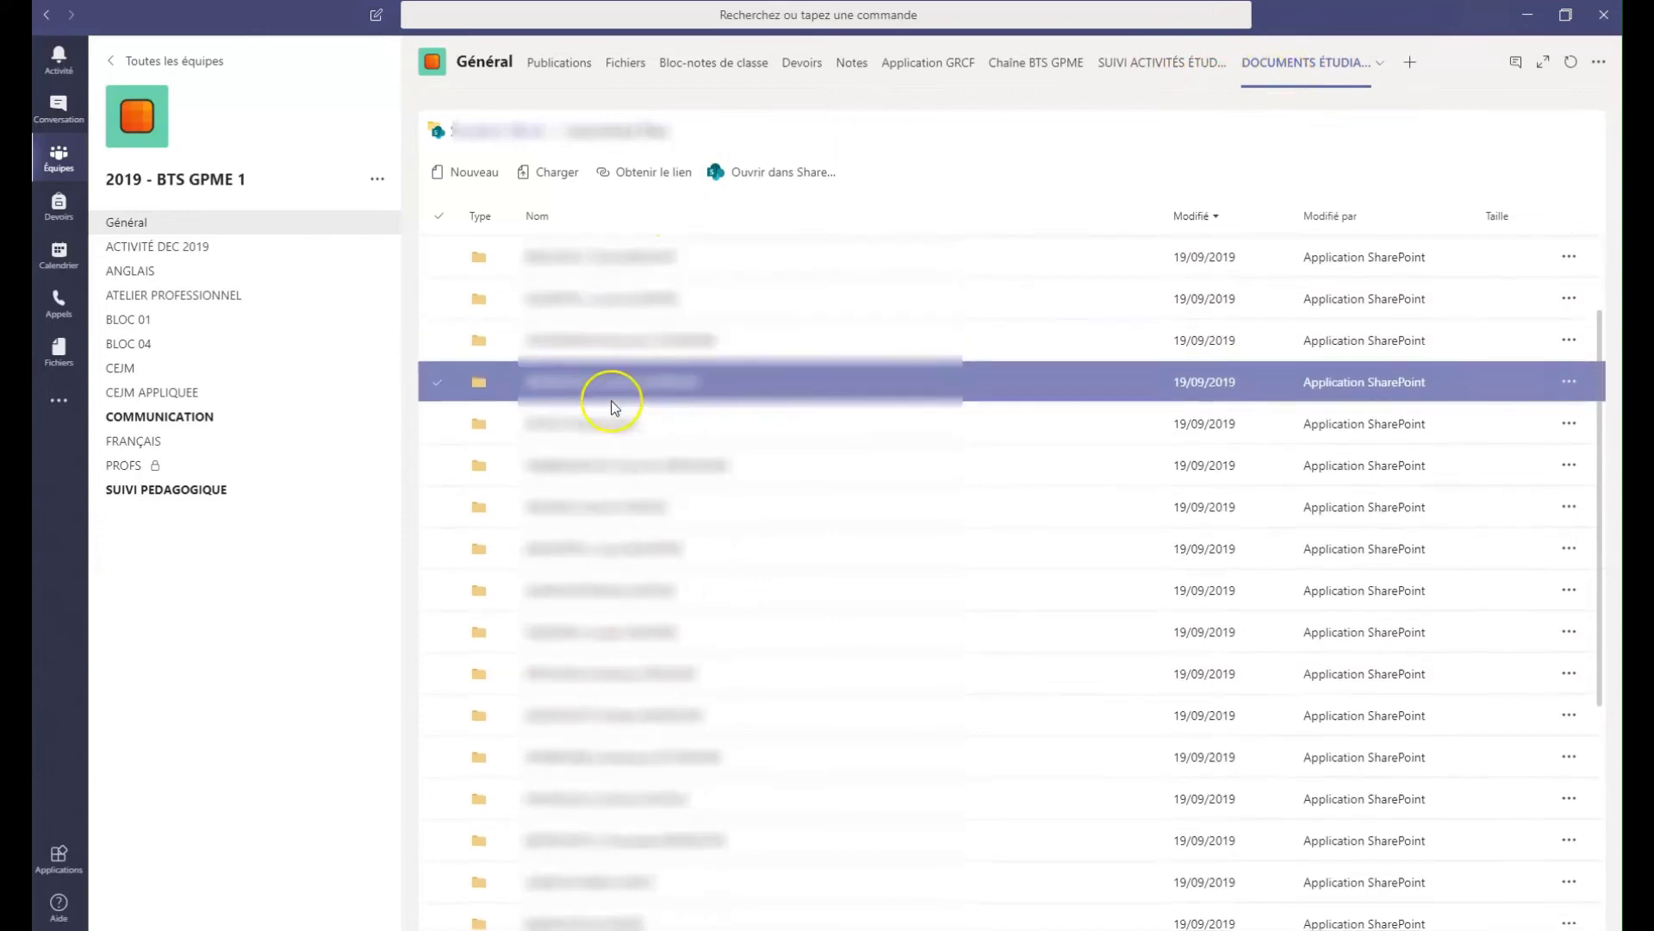
pyautogui.scroll(-2, 612, 405)
pyautogui.click(612, 407)
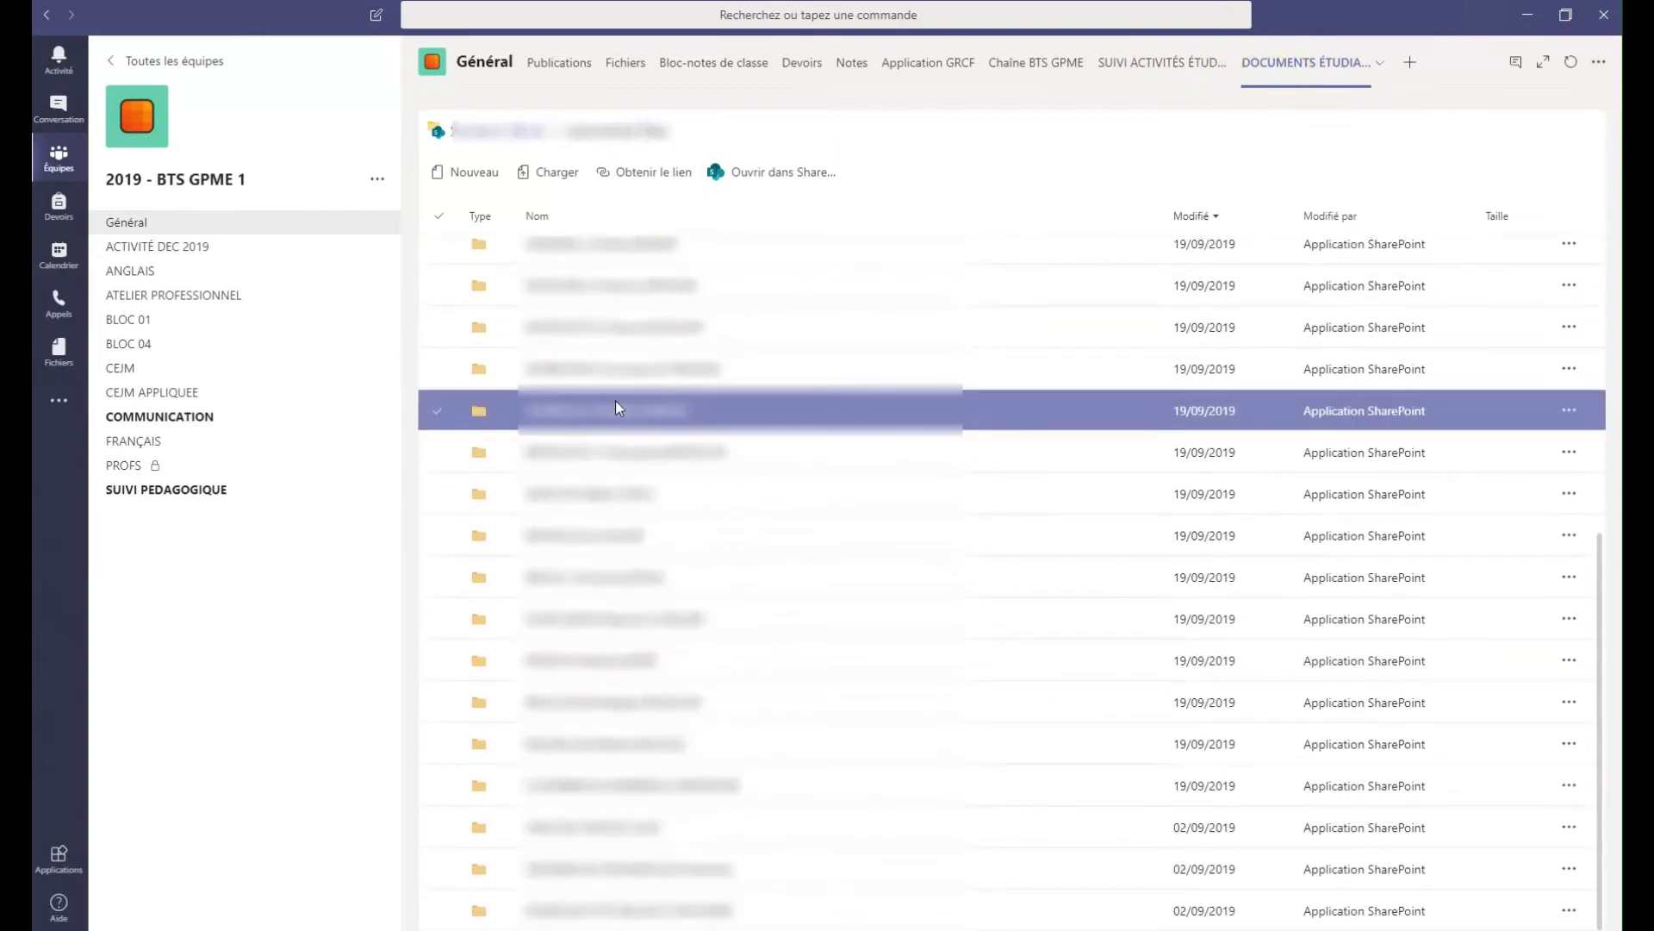
pyautogui.scroll(1, 617, 406)
pyautogui.click(617, 412)
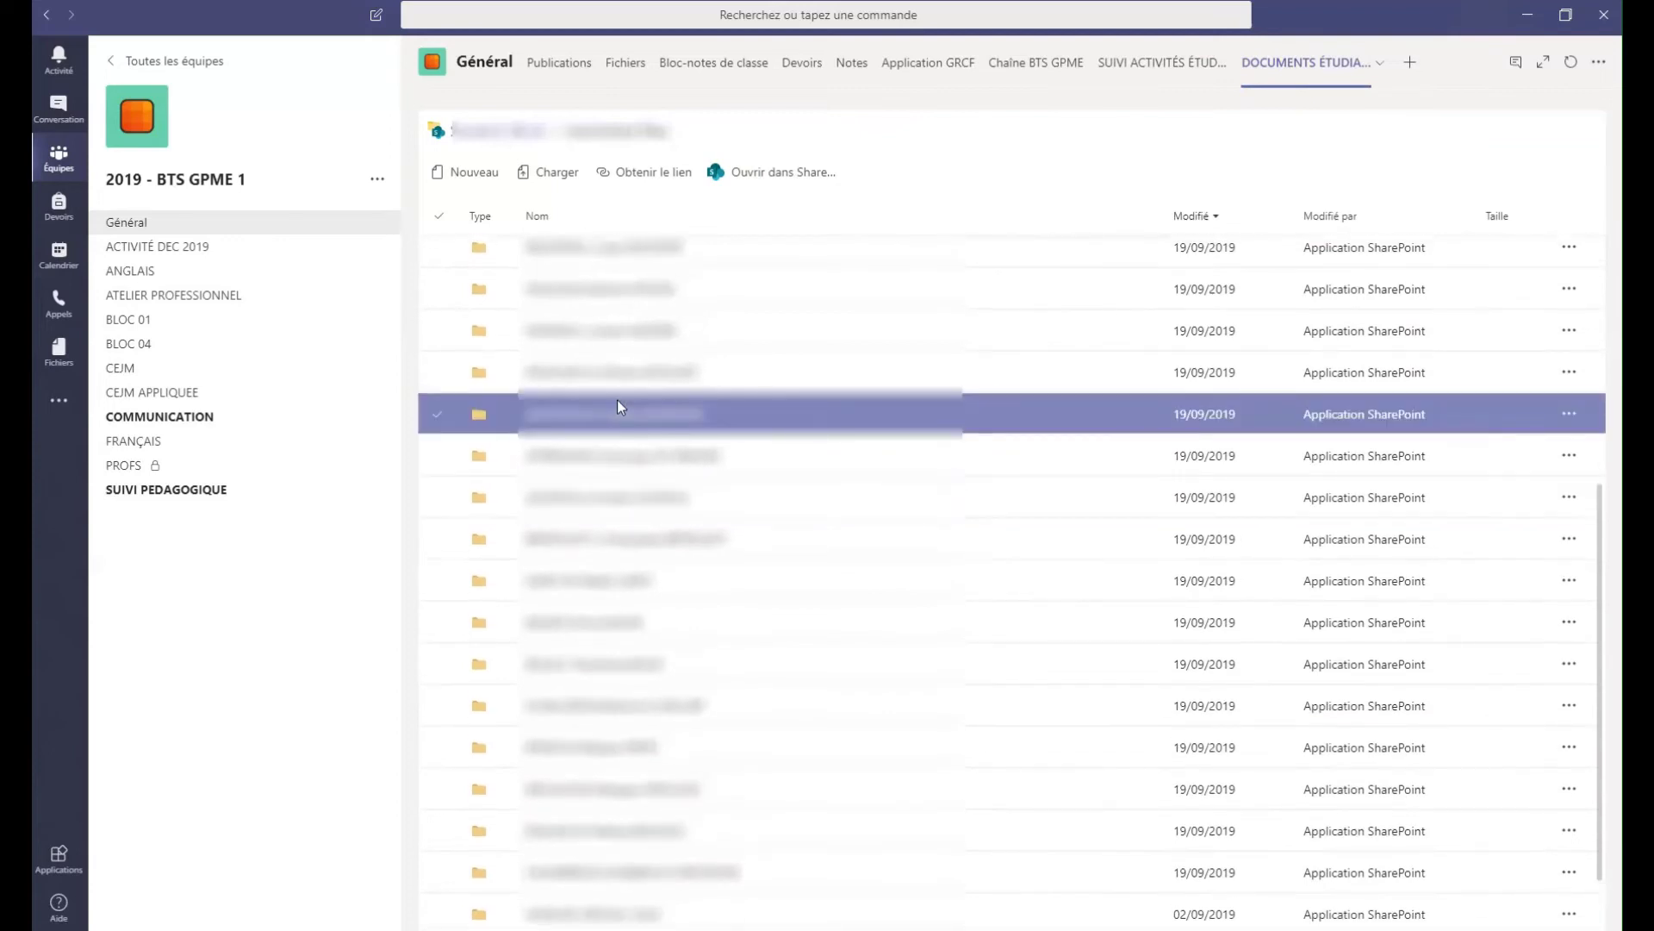
pyautogui.click(635, 458)
pyautogui.click(657, 491)
pyautogui.click(683, 457)
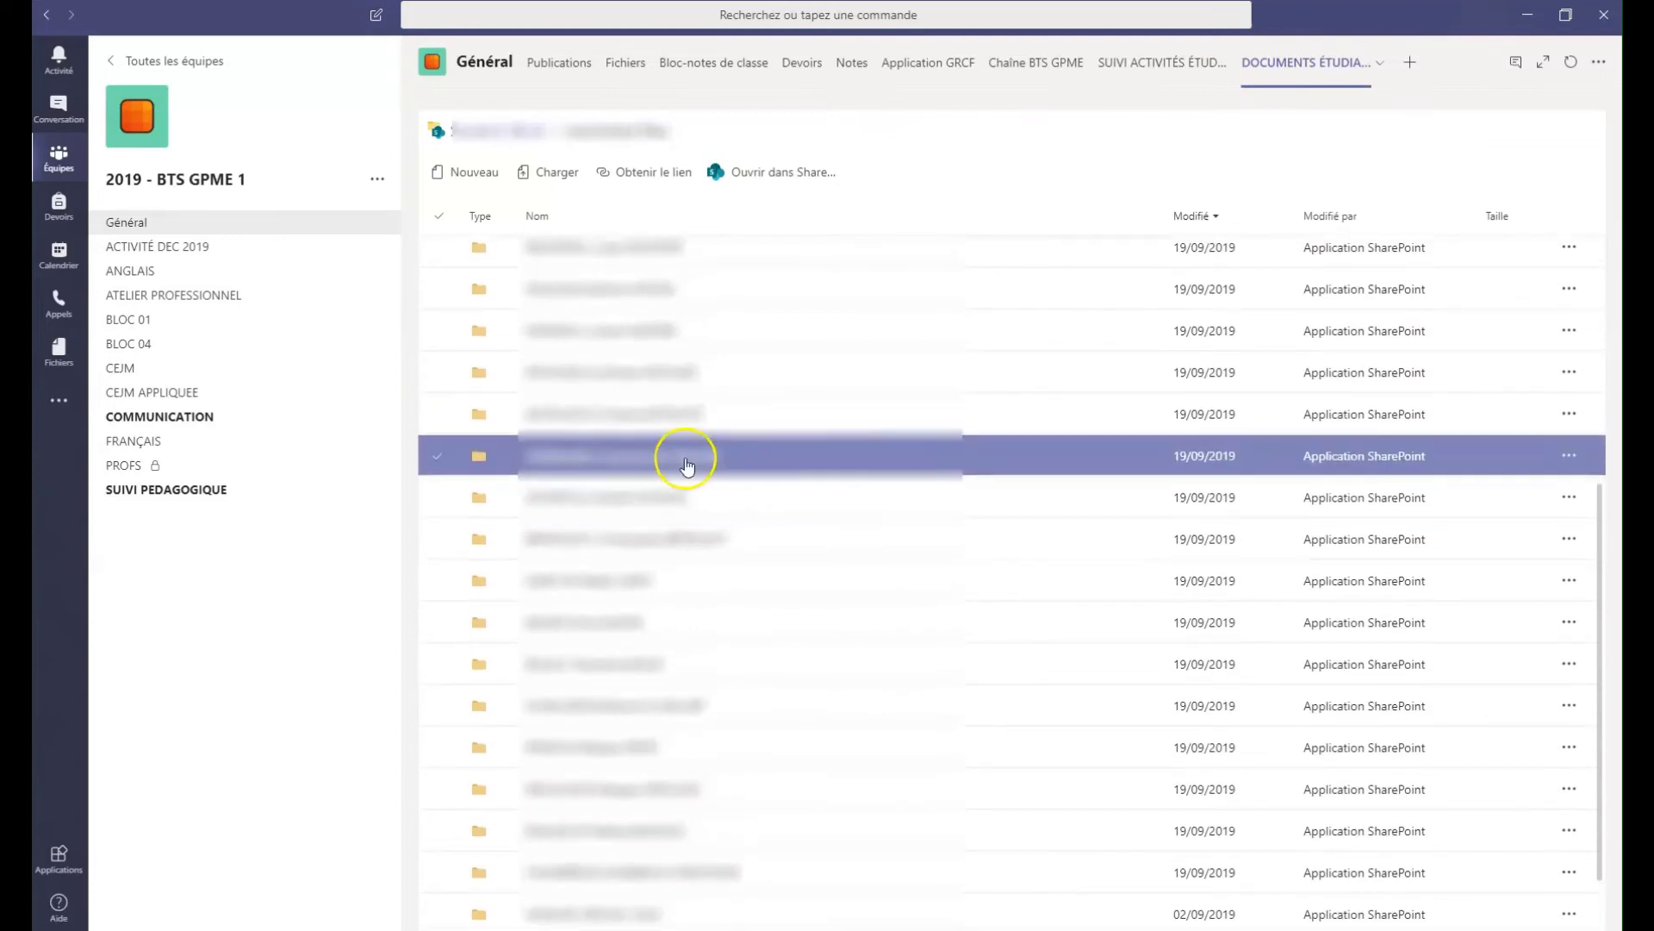
pyautogui.scroll(1, 688, 461)
pyautogui.click(687, 464)
pyautogui.click(629, 267)
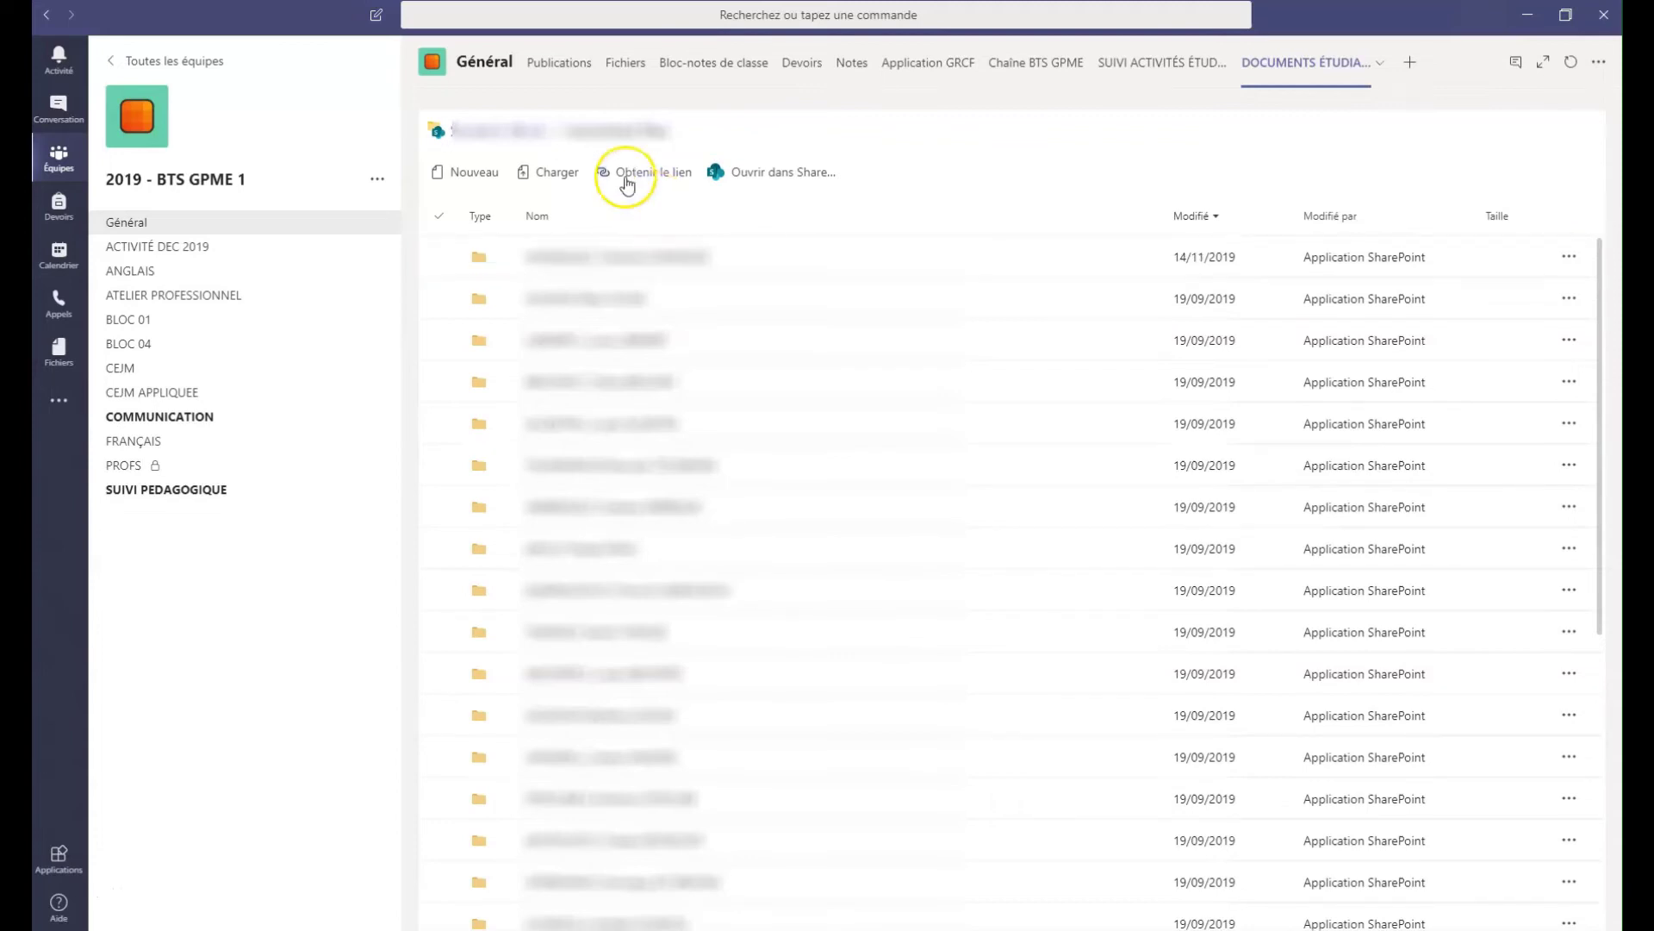
# - Rename the Submitted files folder at the root of the Student Work library to FICHIERS ENVOYÉS
pyautogui.click(528, 131)
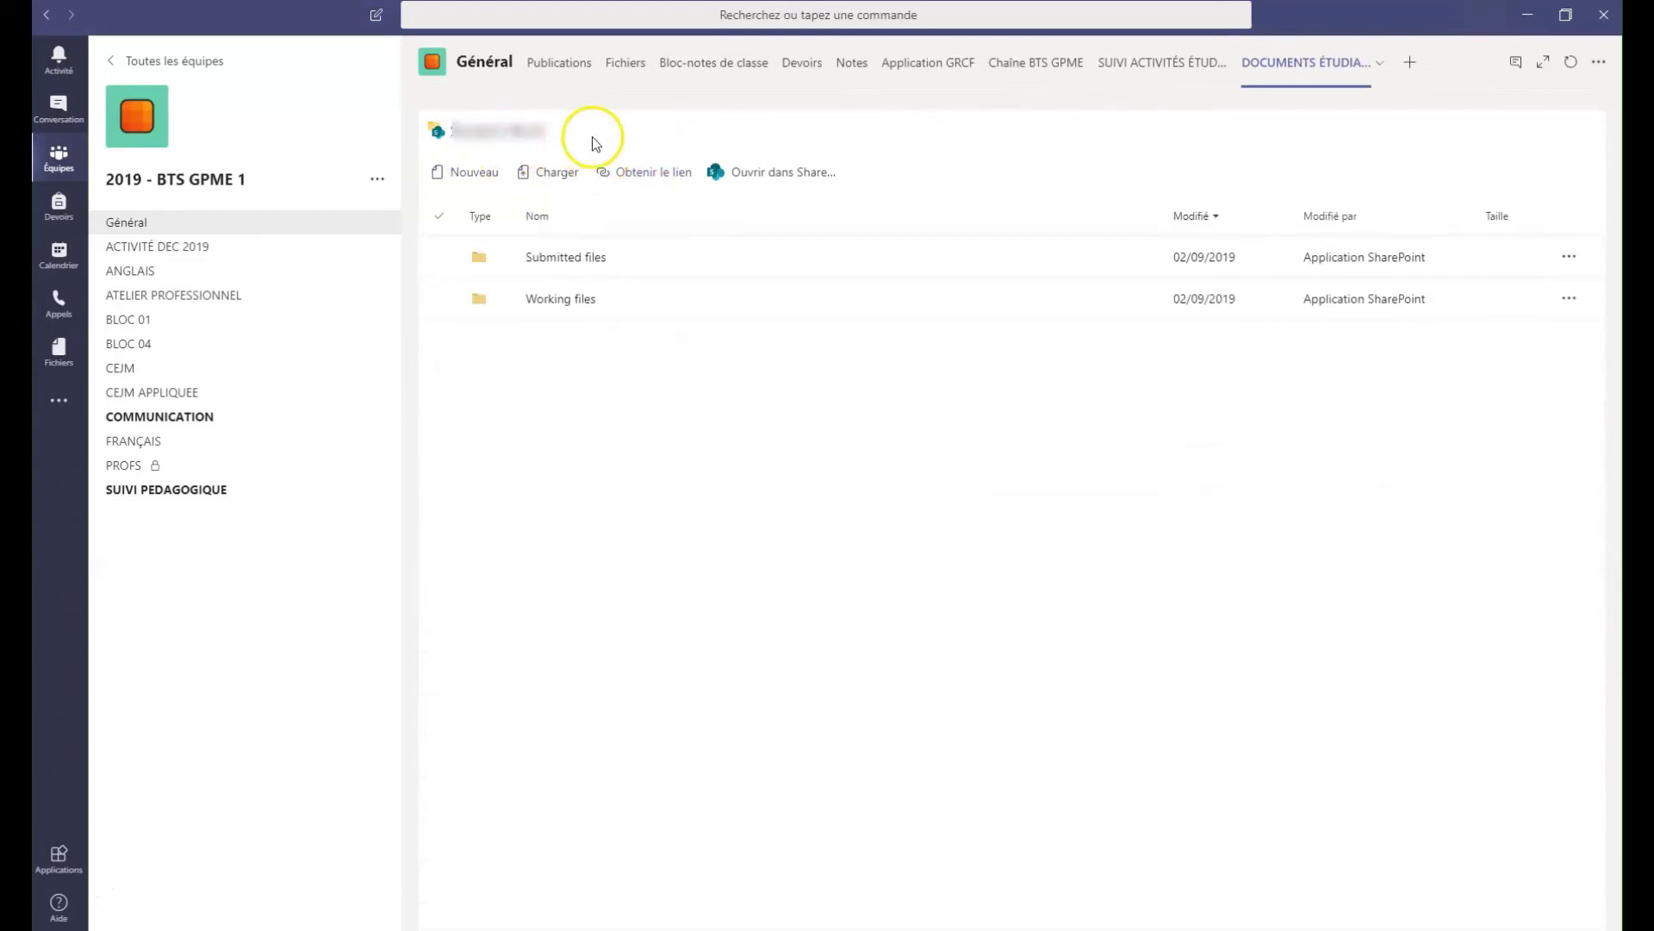
pyautogui.click(583, 250)
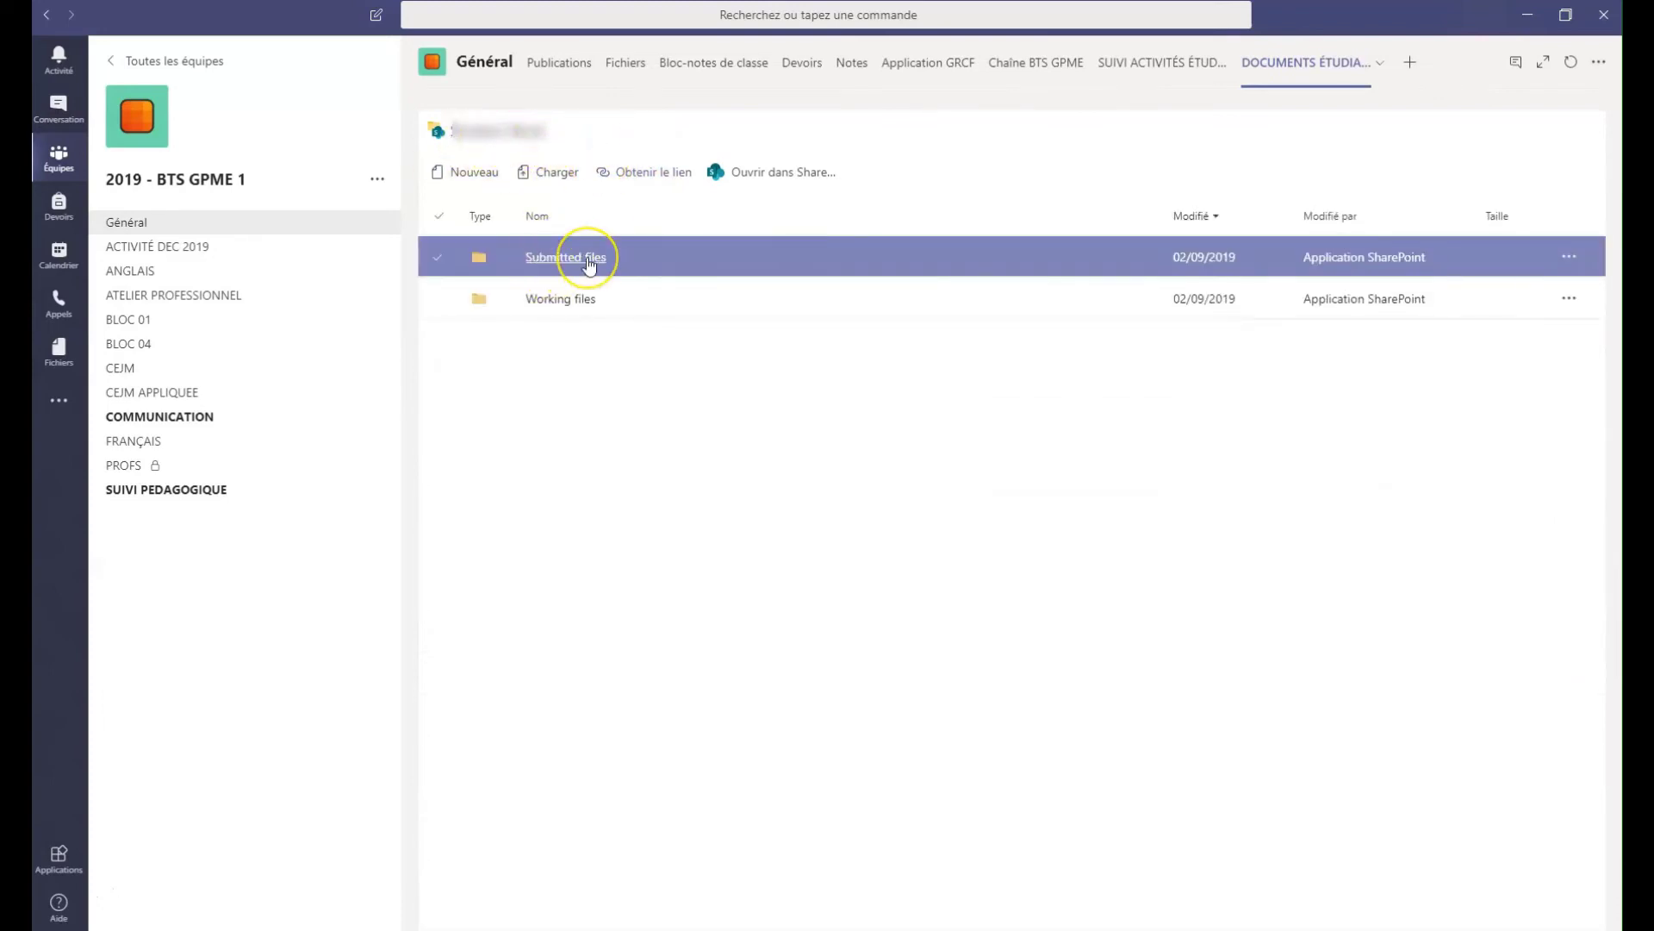
pyautogui.click(591, 303)
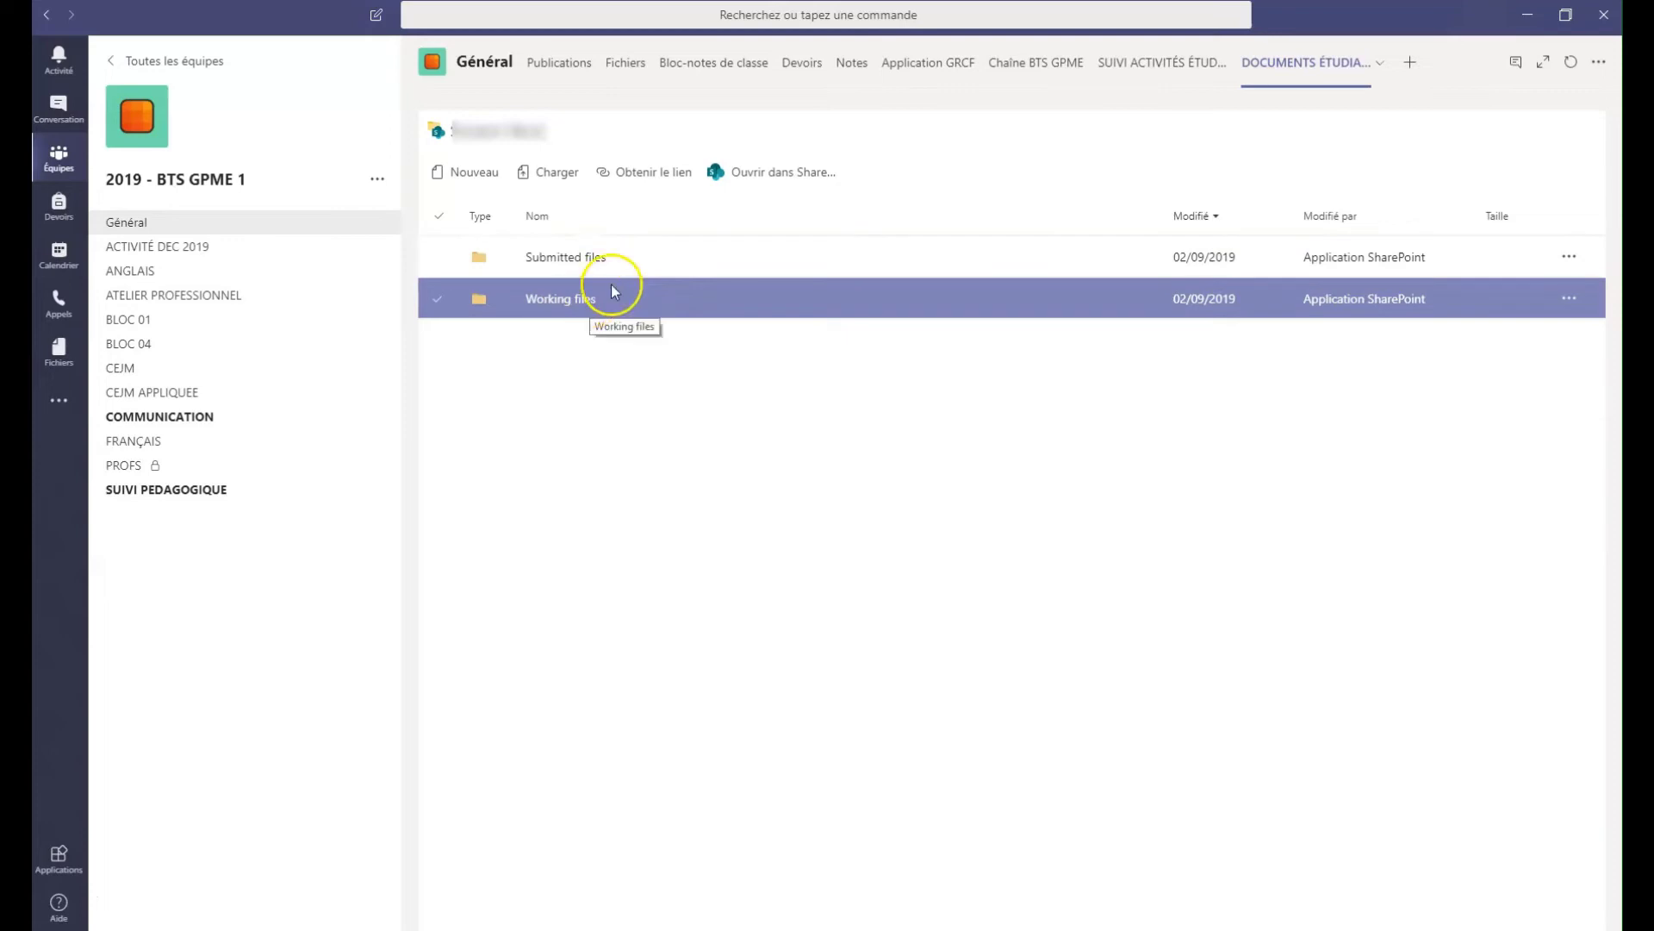
pyautogui.click(594, 256)
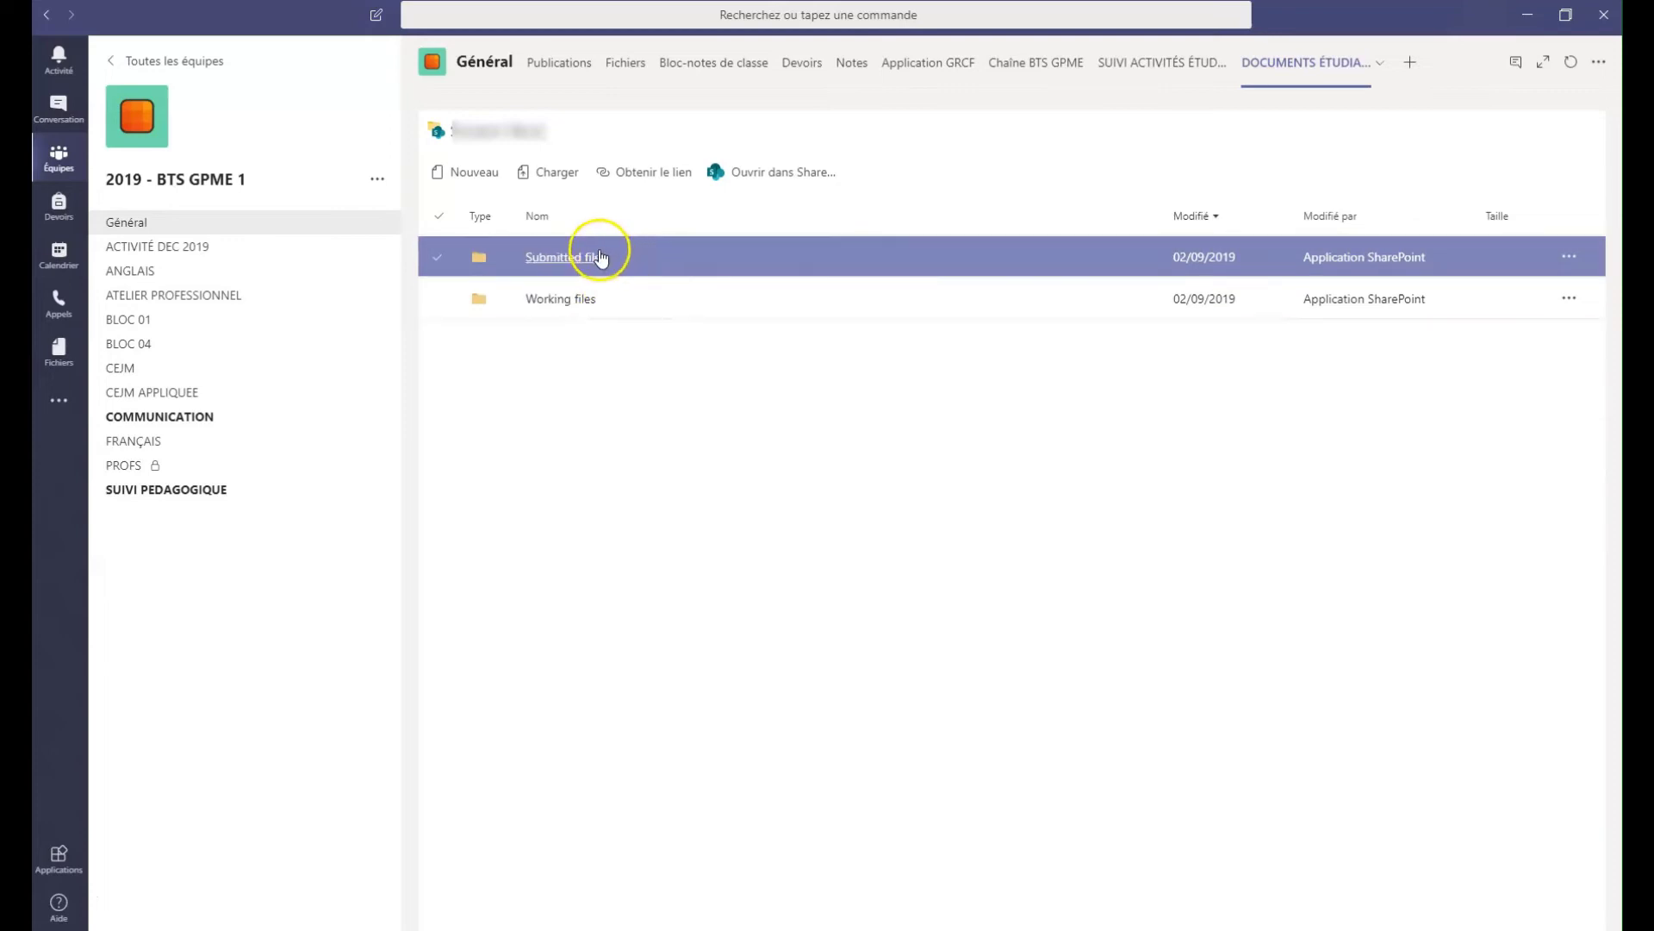
pyautogui.click(1572, 258)
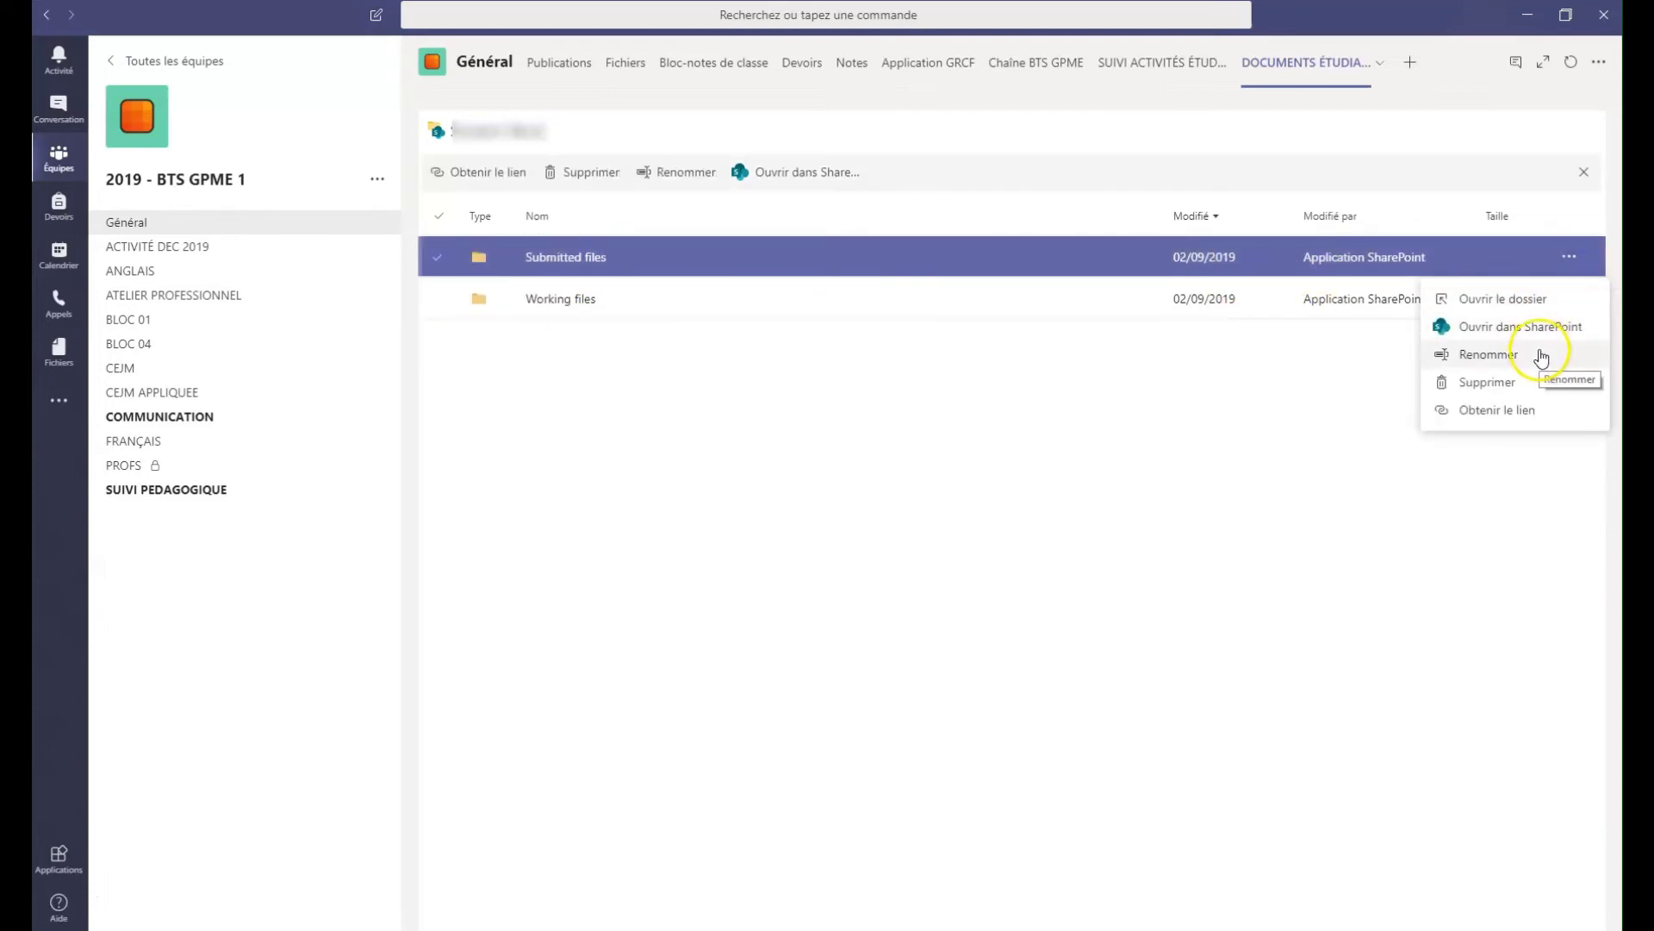
pyautogui.click(1488, 354)
pyautogui.moveTo(801, 250); pyautogui.dragTo(414, 259)
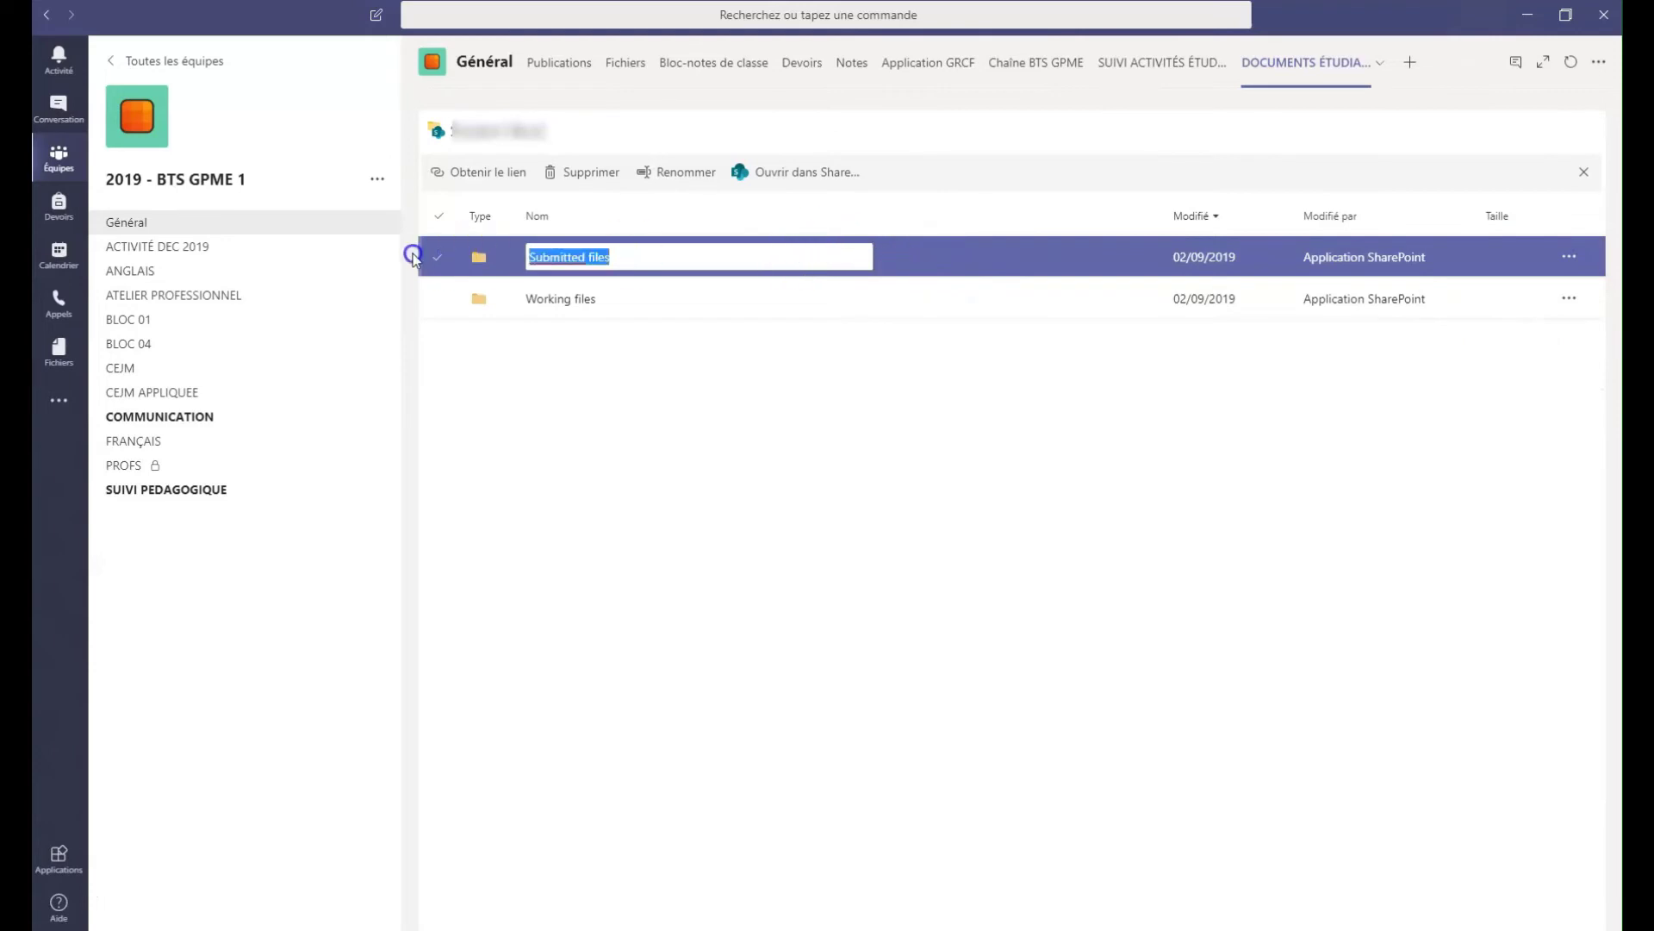
pyautogui.write('FICHIERS ENVOYÉS')
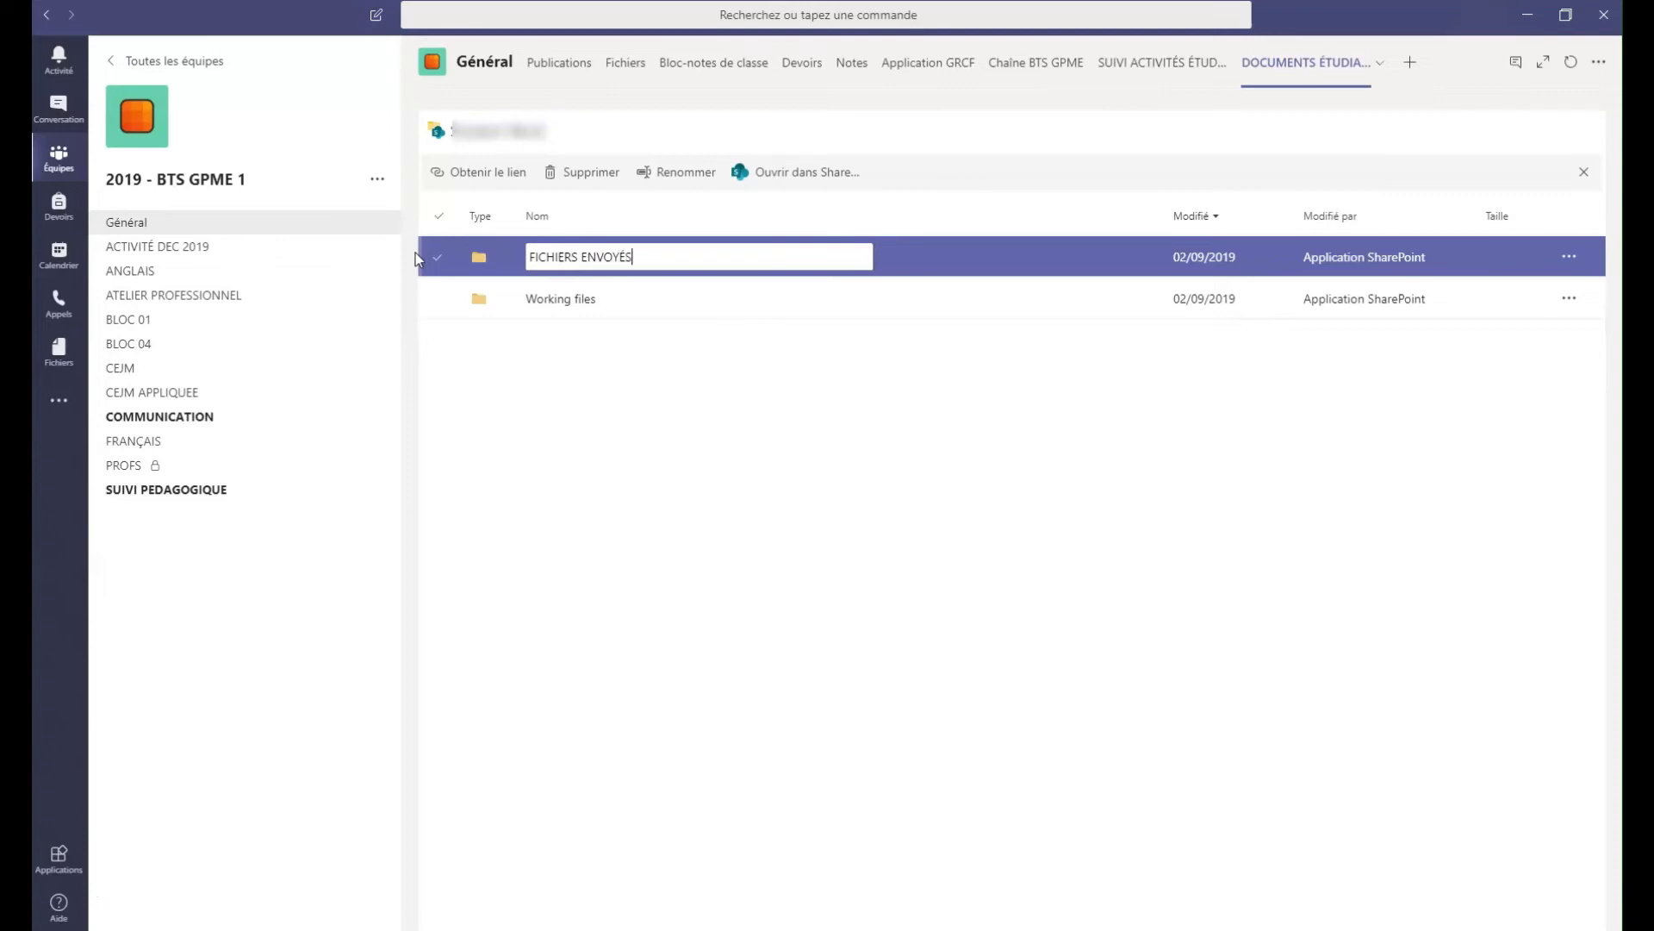
pyautogui.press('Return')
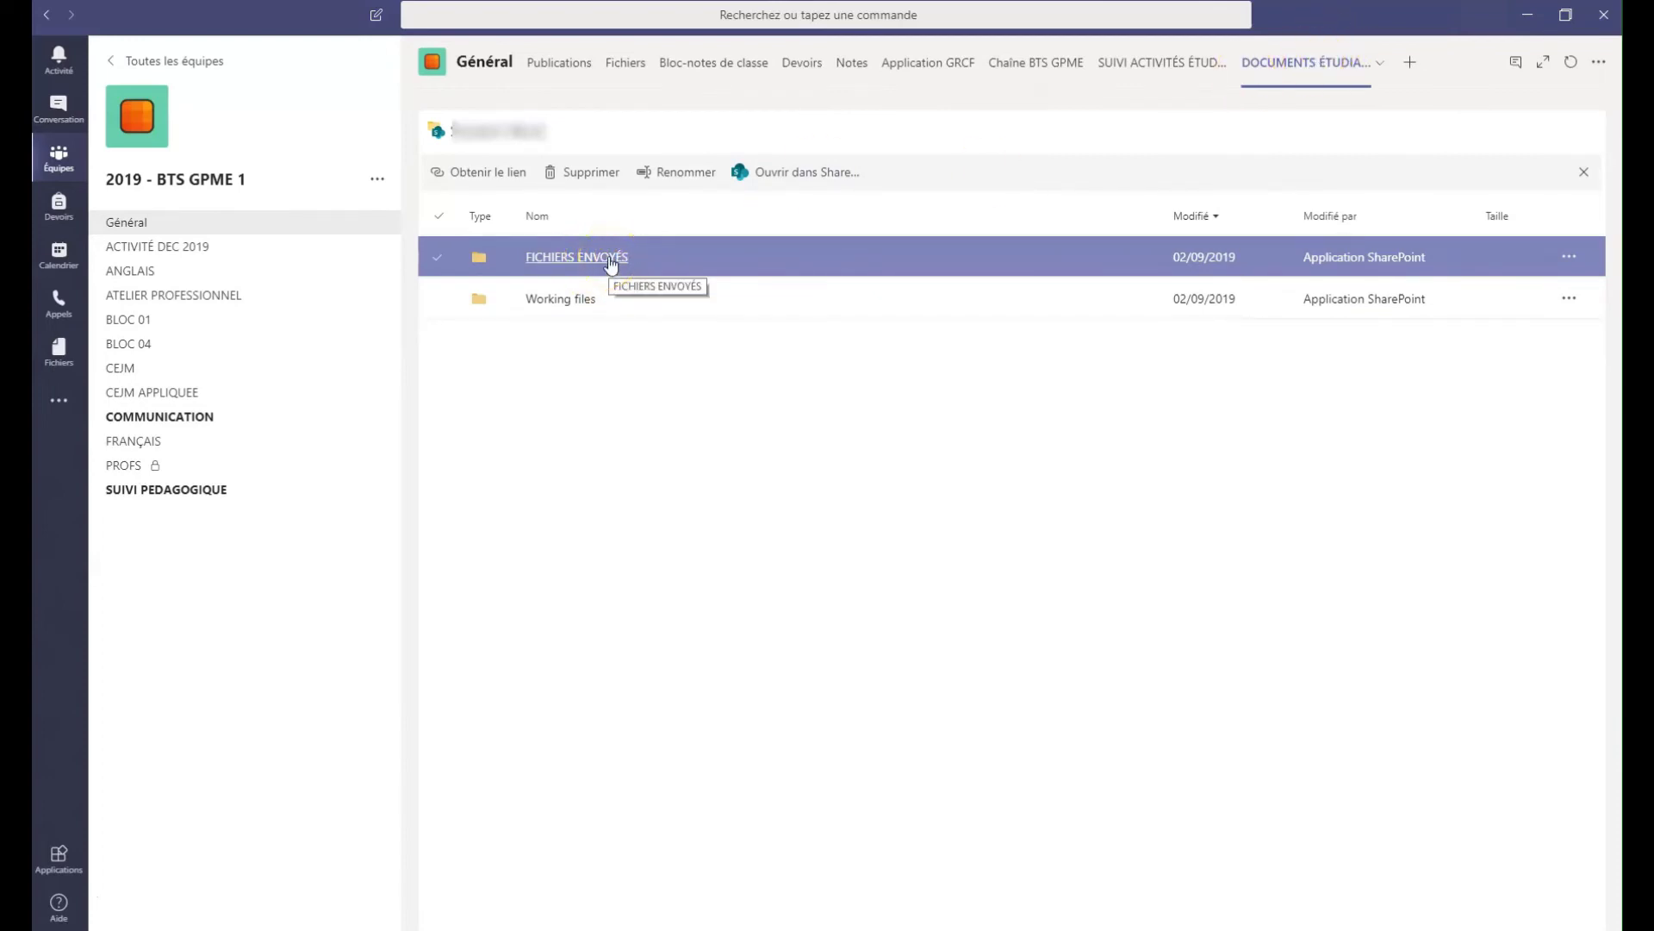
pyautogui.click(610, 261)
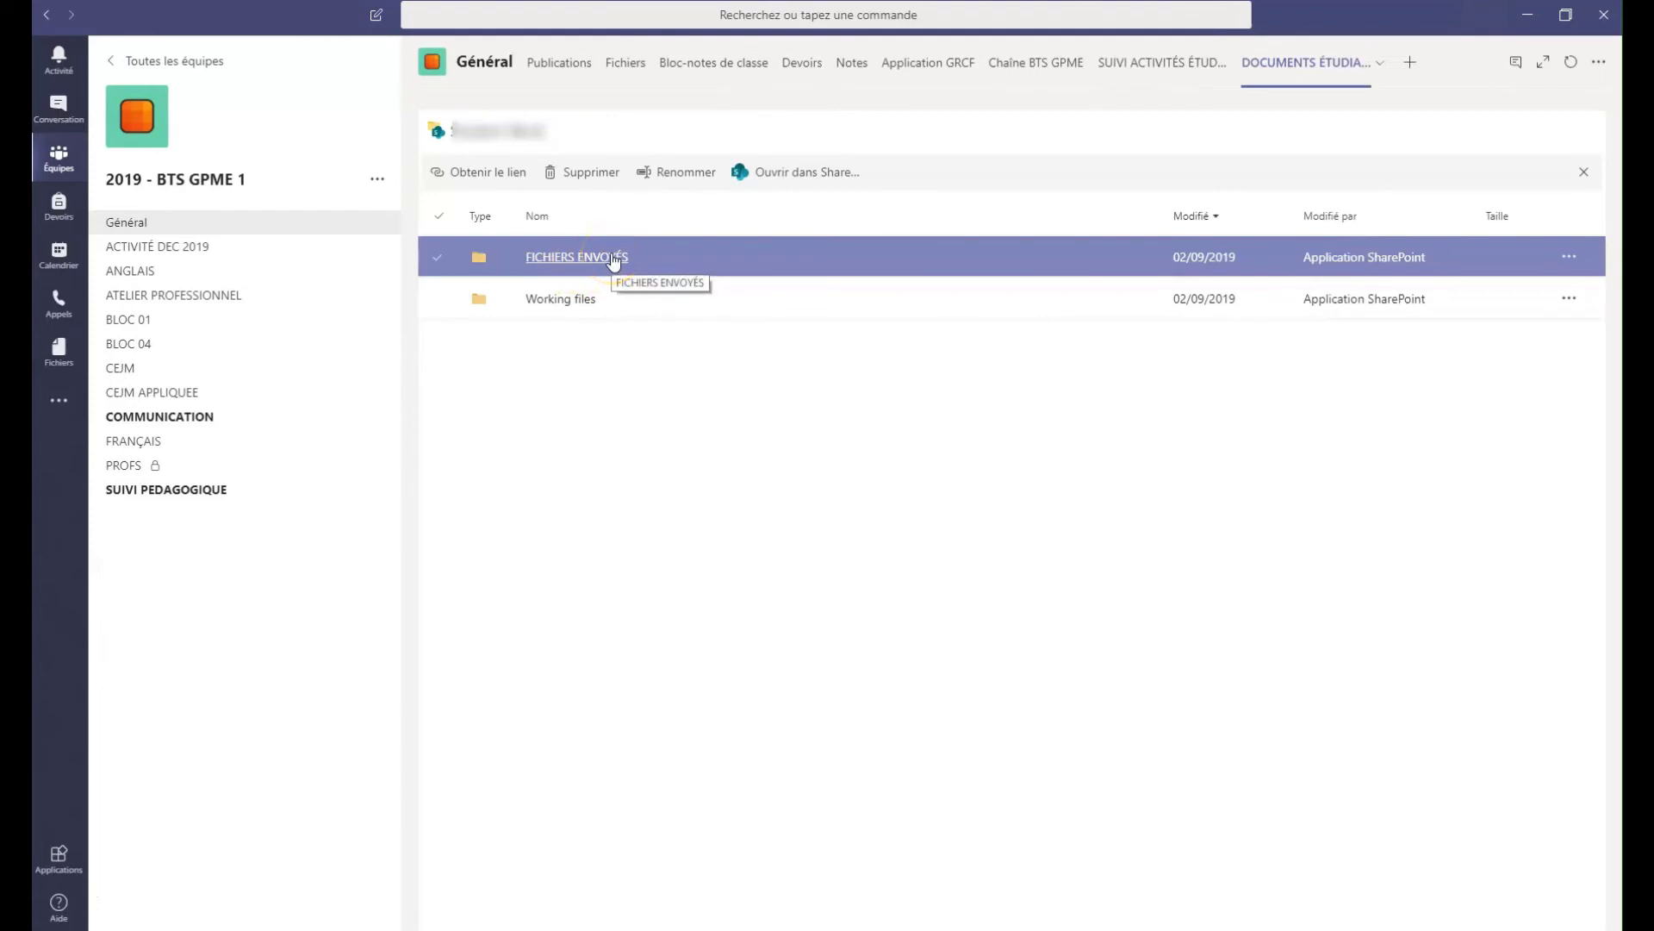
pyautogui.click(613, 261)
pyautogui.click(600, 379)
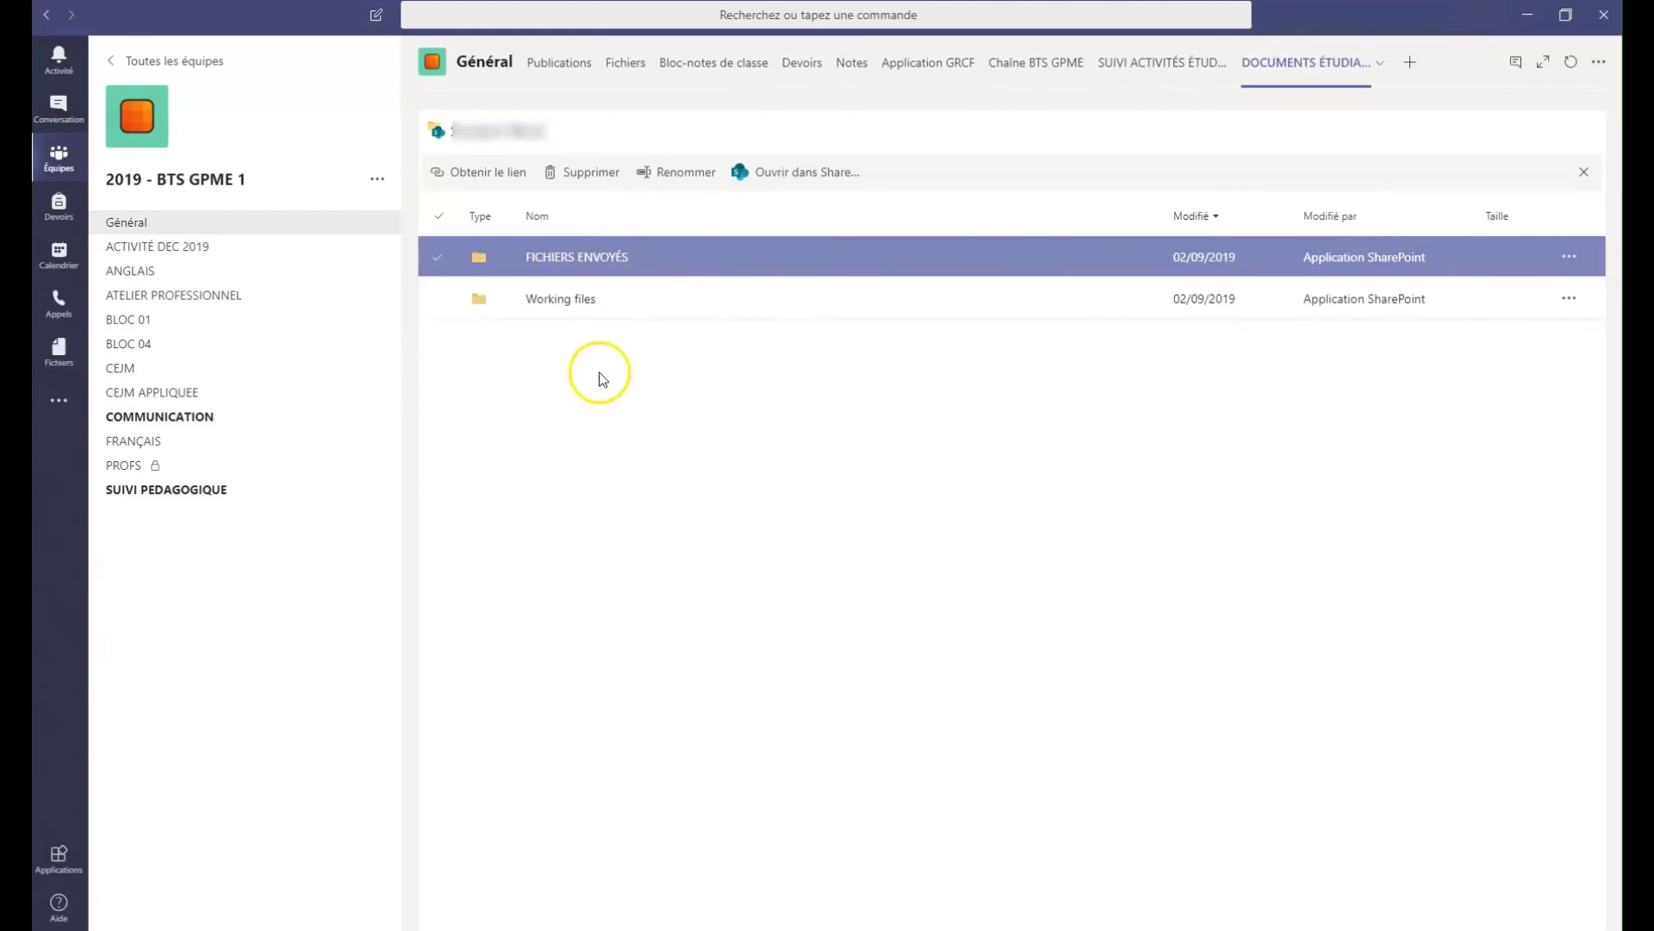
pyautogui.click(580, 296)
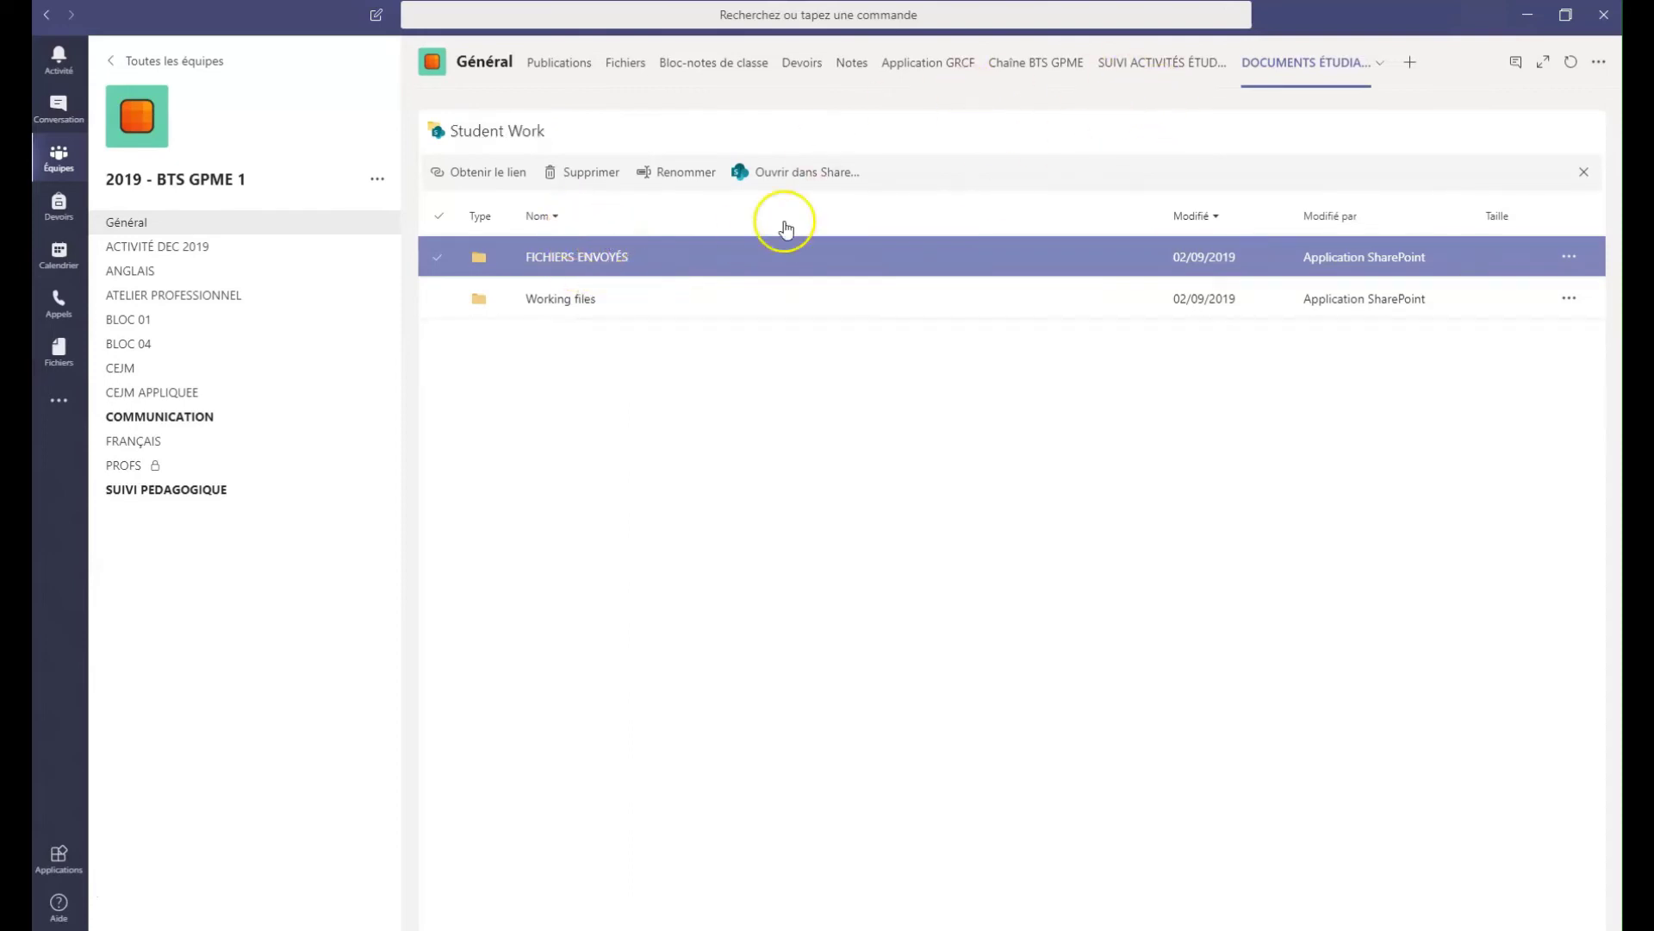
# - Start adding a document library tab to the Général channel, using the 2019 - BTS GPME 1 site as its source
pyautogui.click(1411, 69)
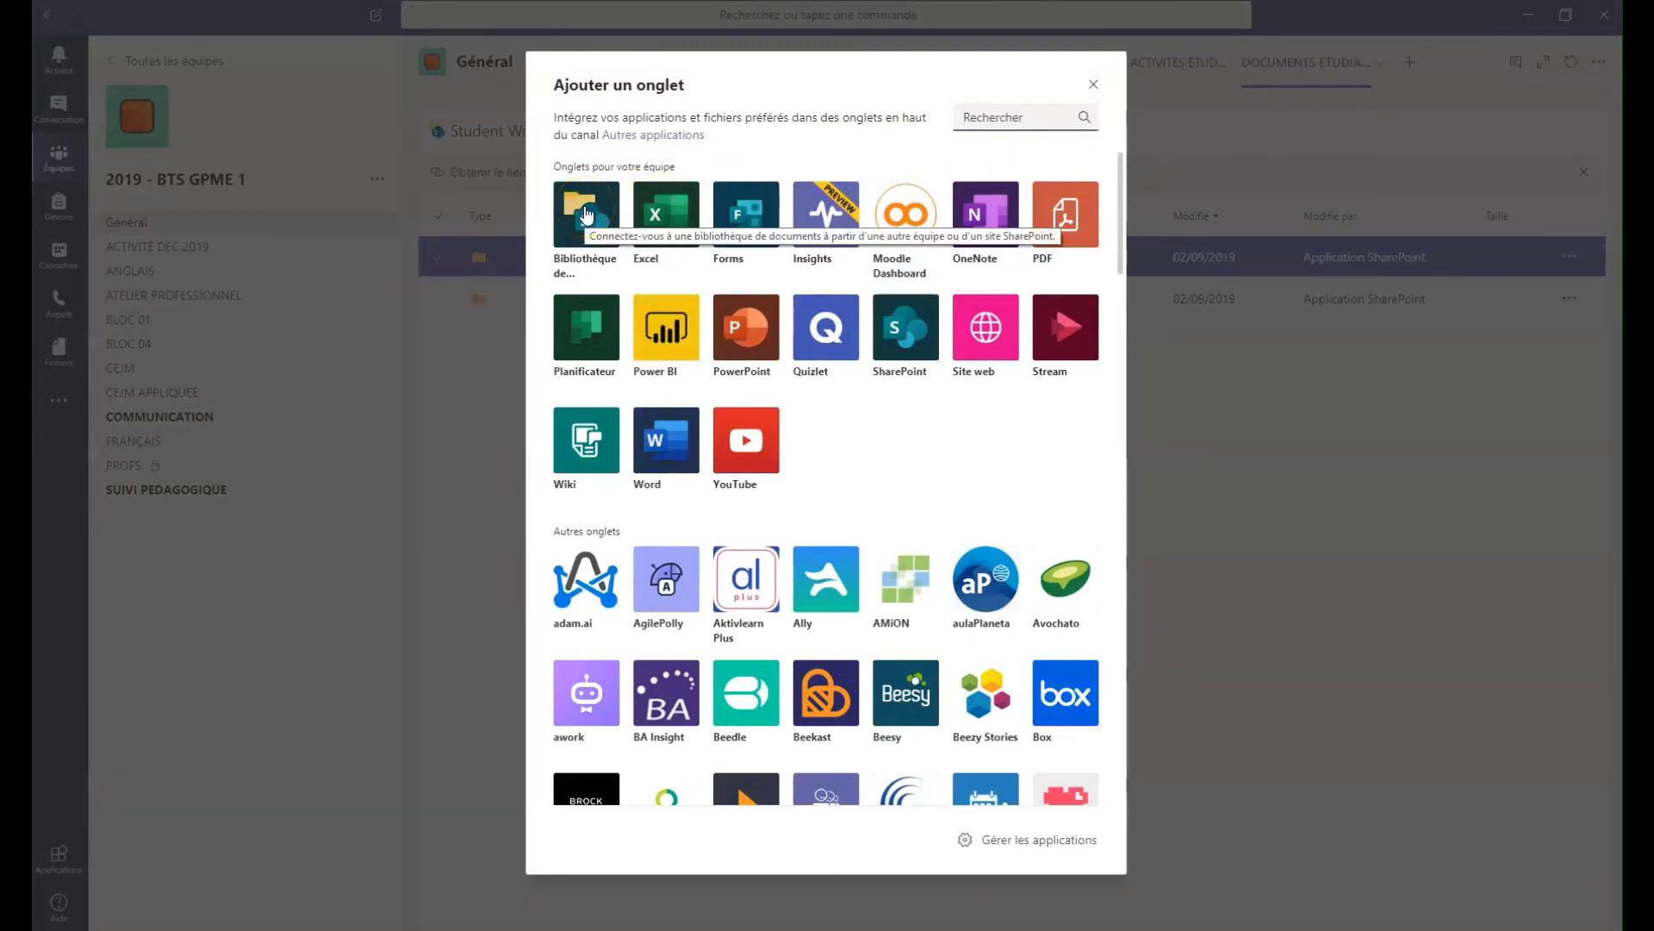
pyautogui.click(586, 213)
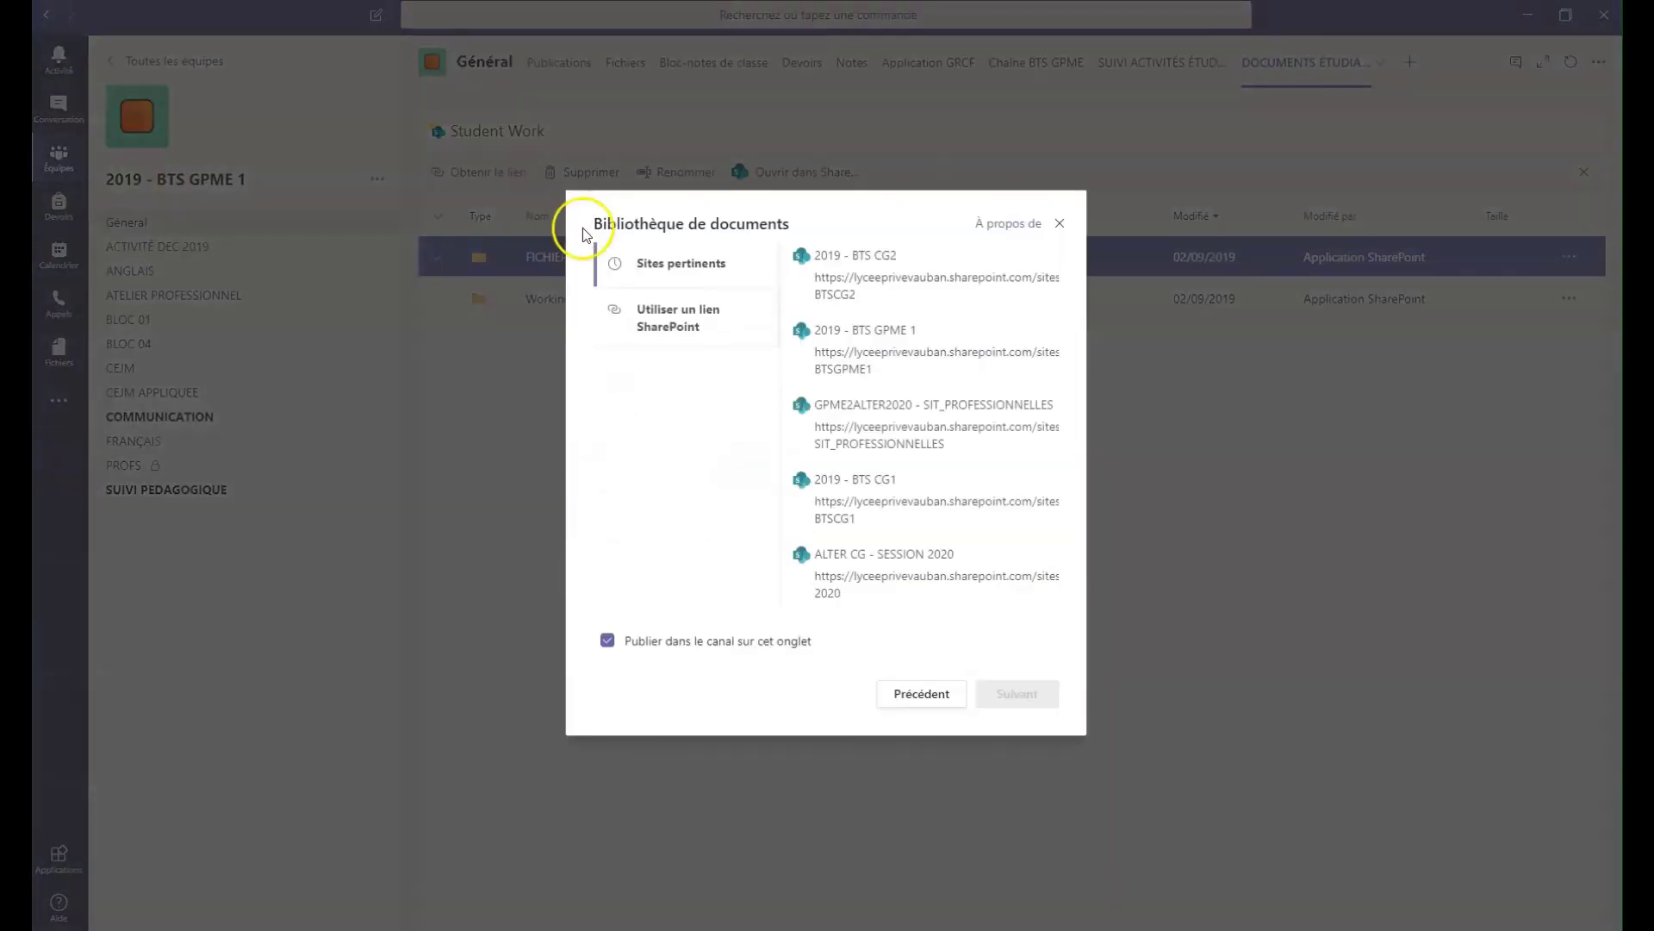
pyautogui.click(860, 268)
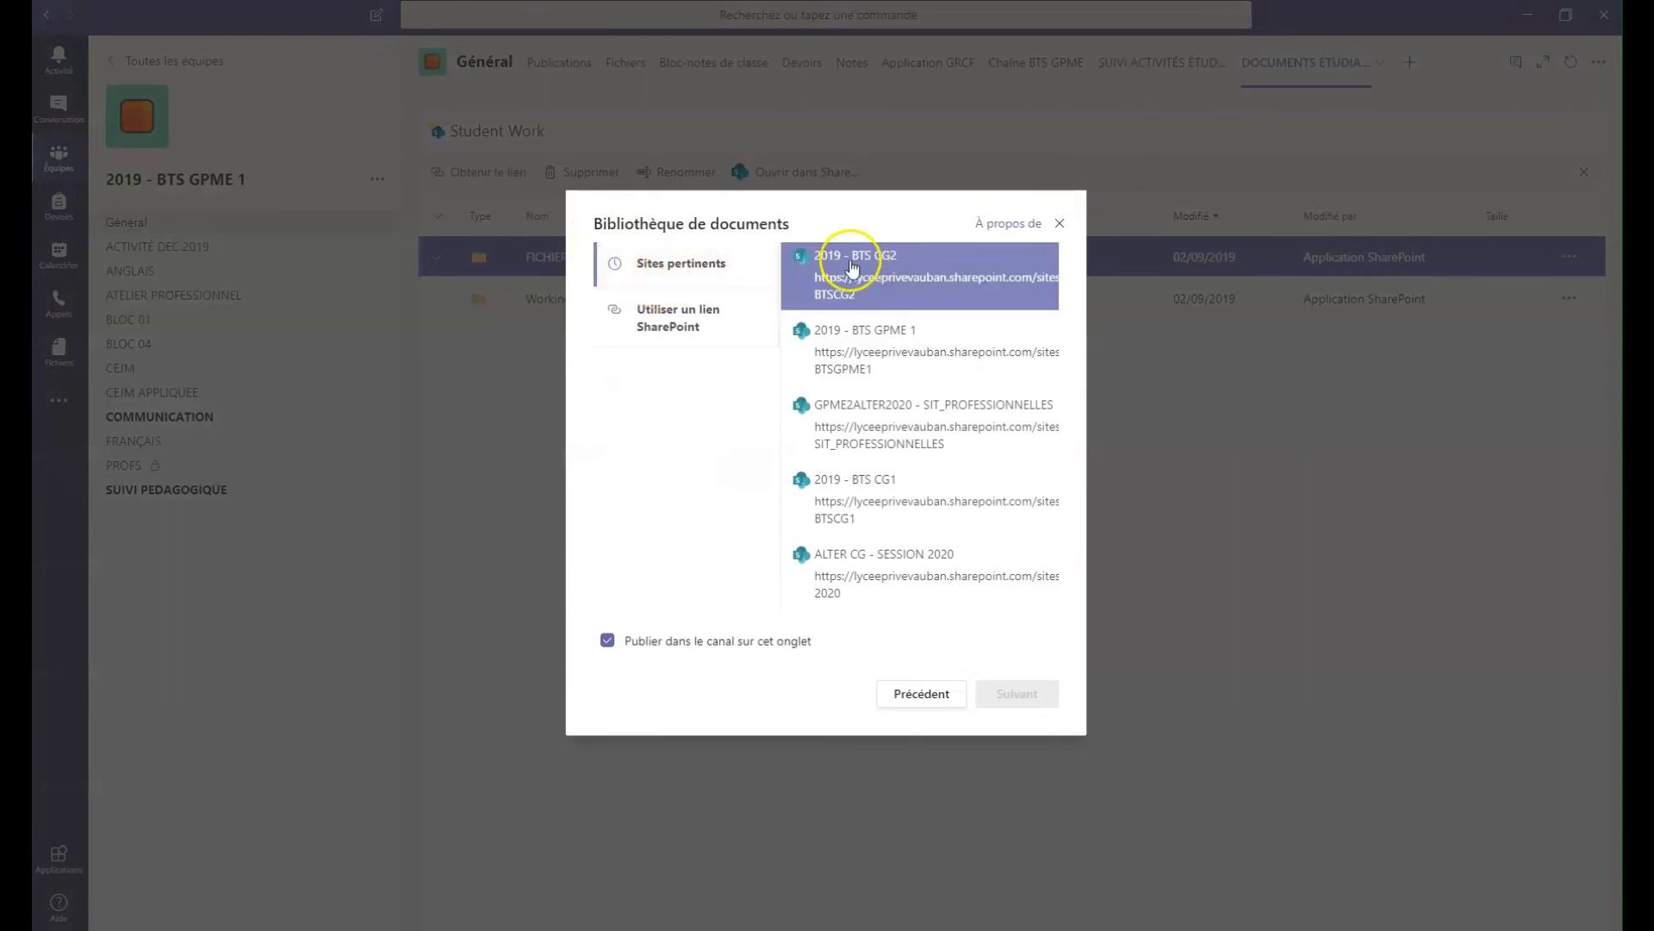
pyautogui.click(845, 269)
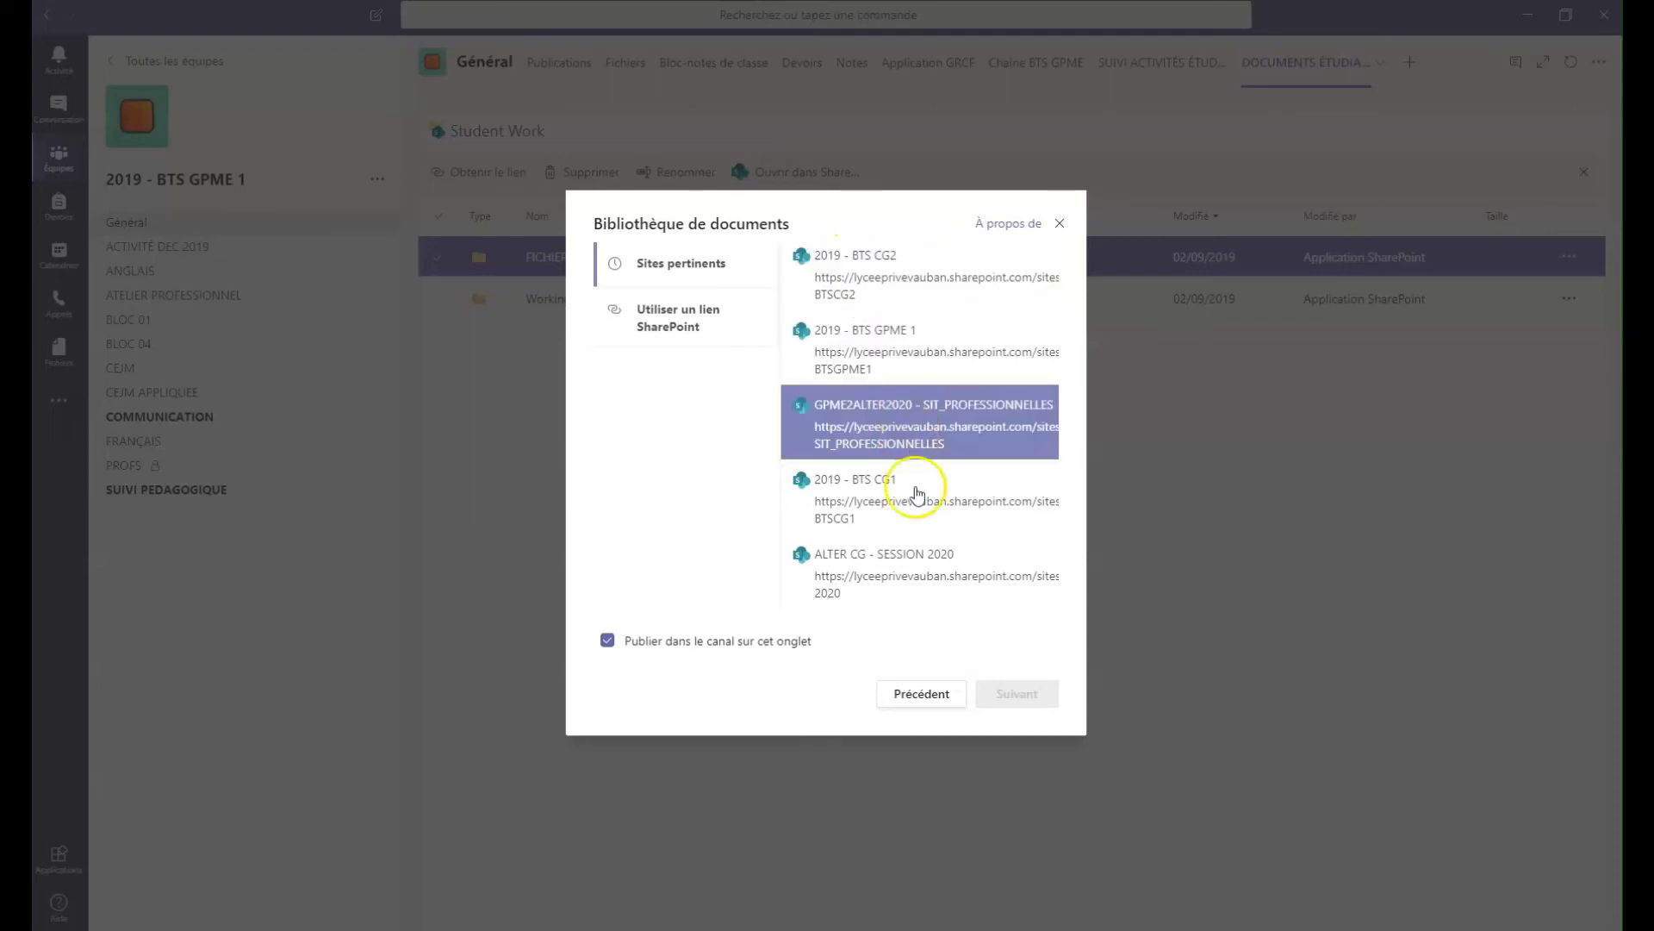
pyautogui.click(931, 560)
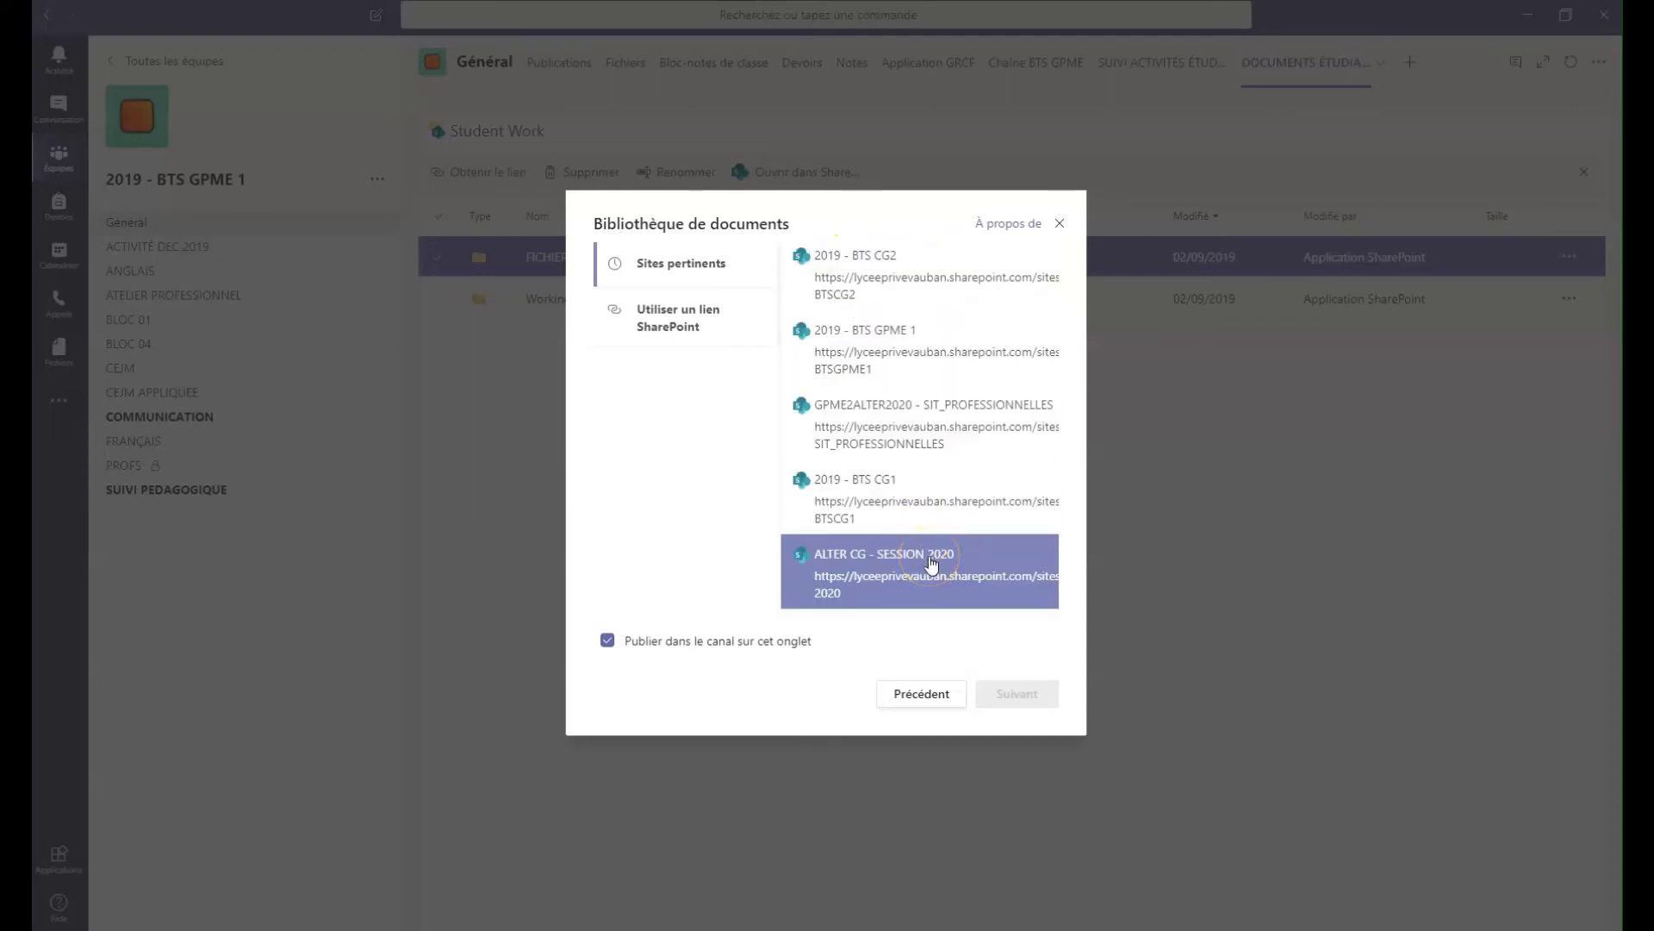
pyautogui.click(887, 271)
pyautogui.click(903, 357)
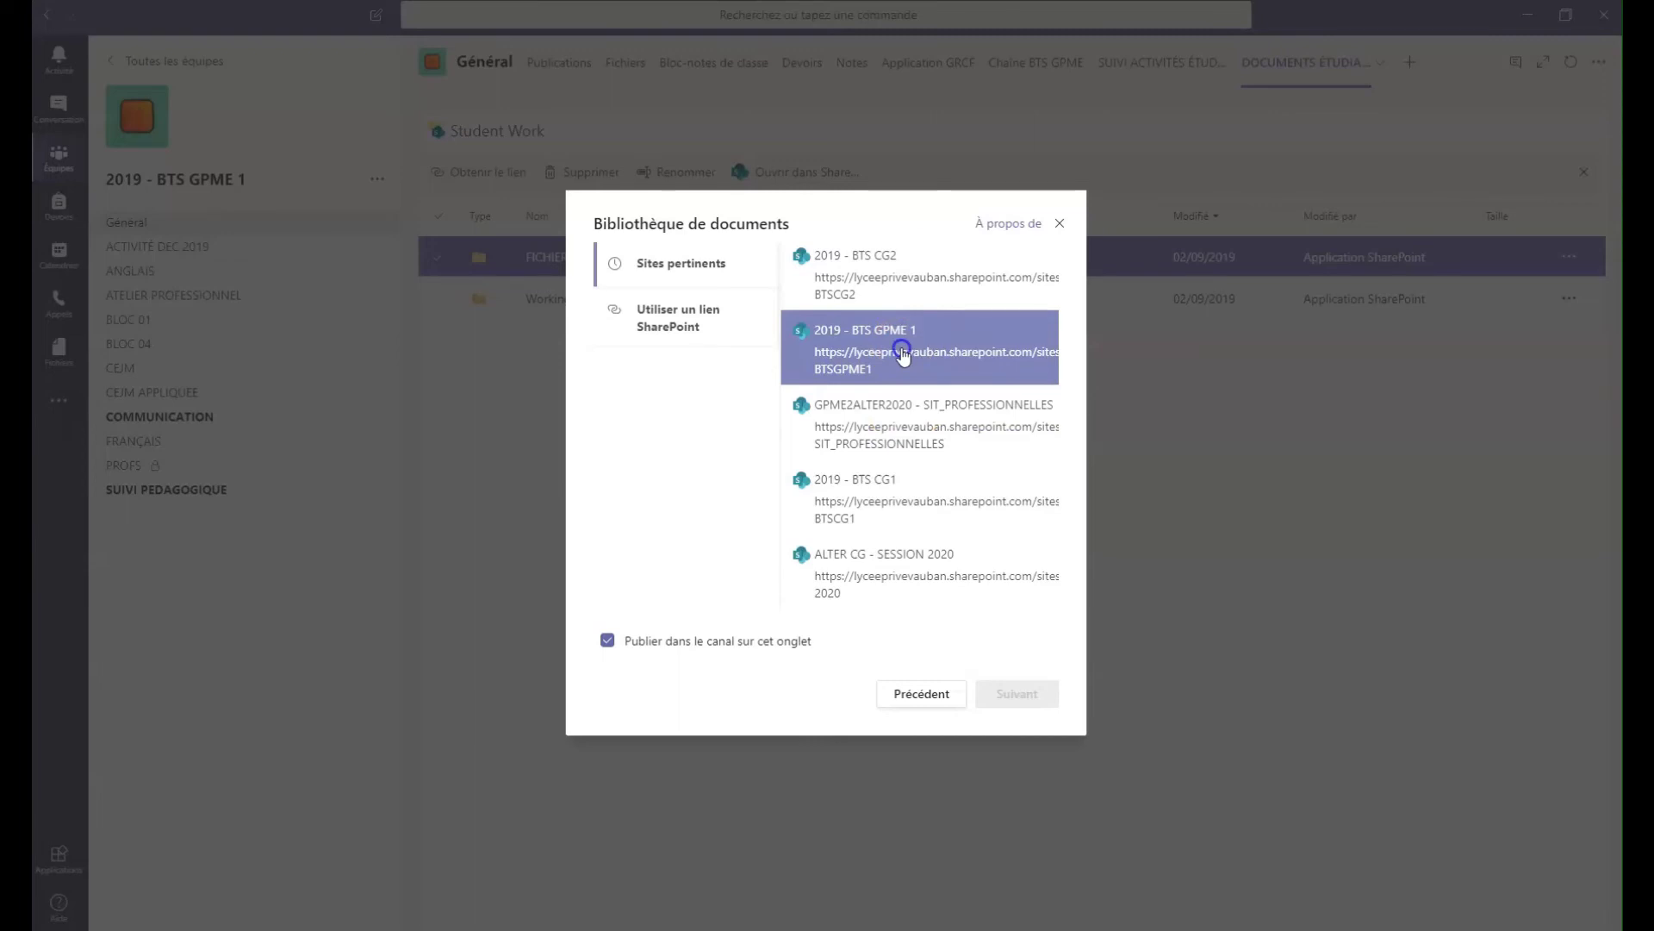
pyautogui.moveTo(853, 331); pyautogui.dragTo(924, 348)
pyautogui.click(925, 348)
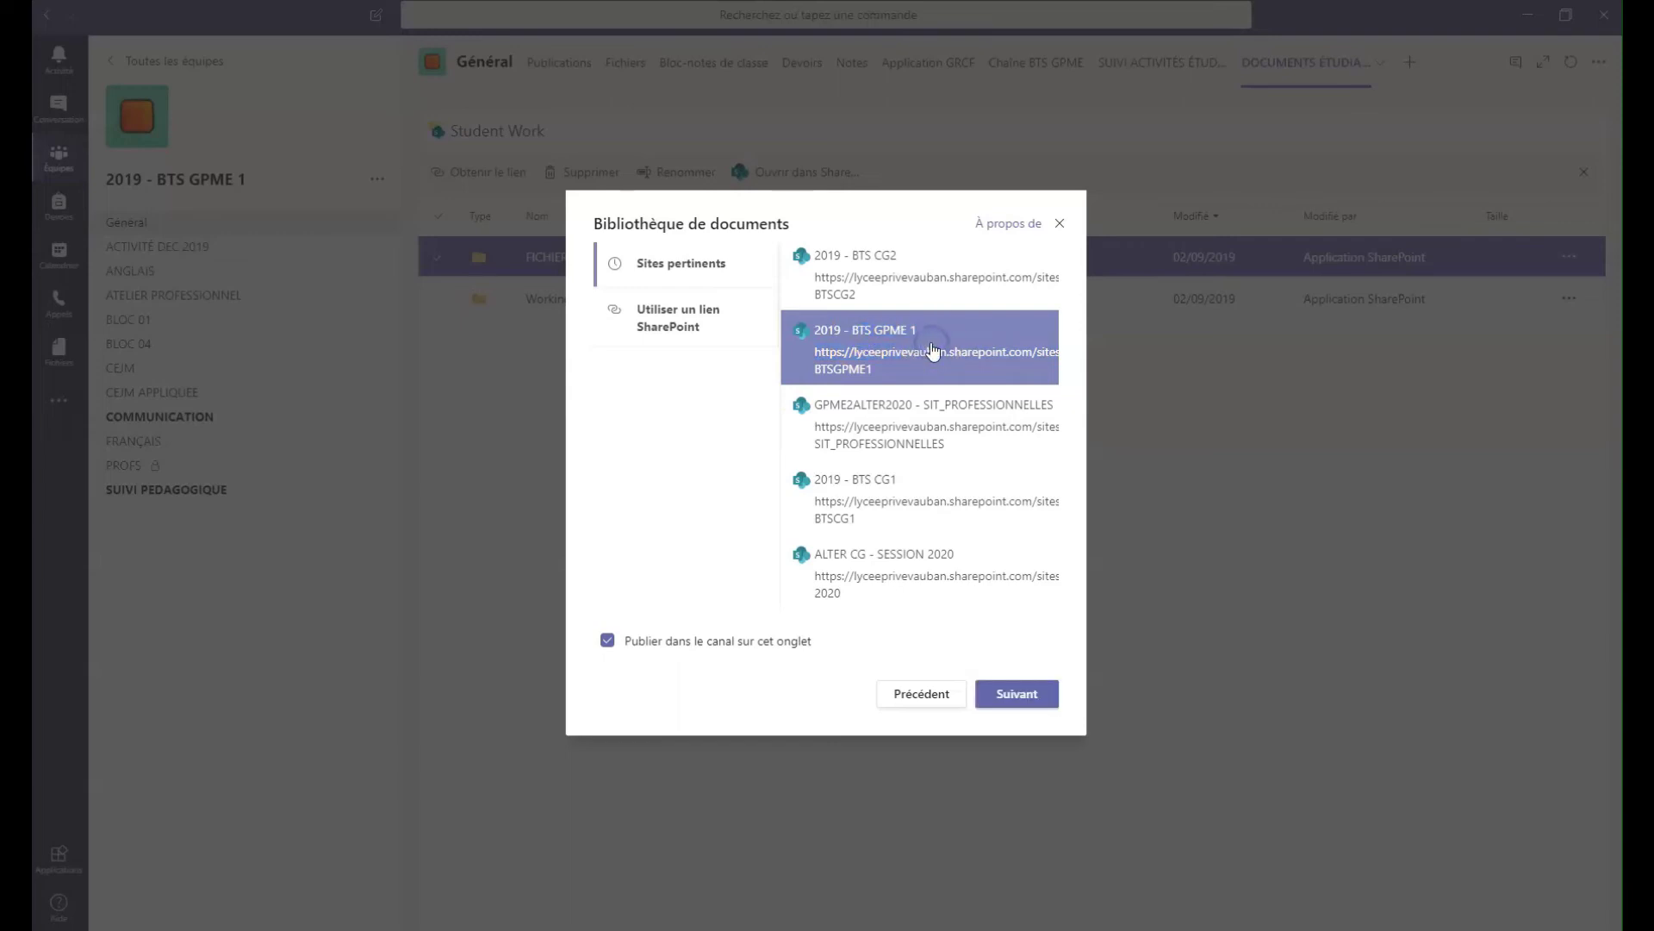
pyautogui.click(1026, 695)
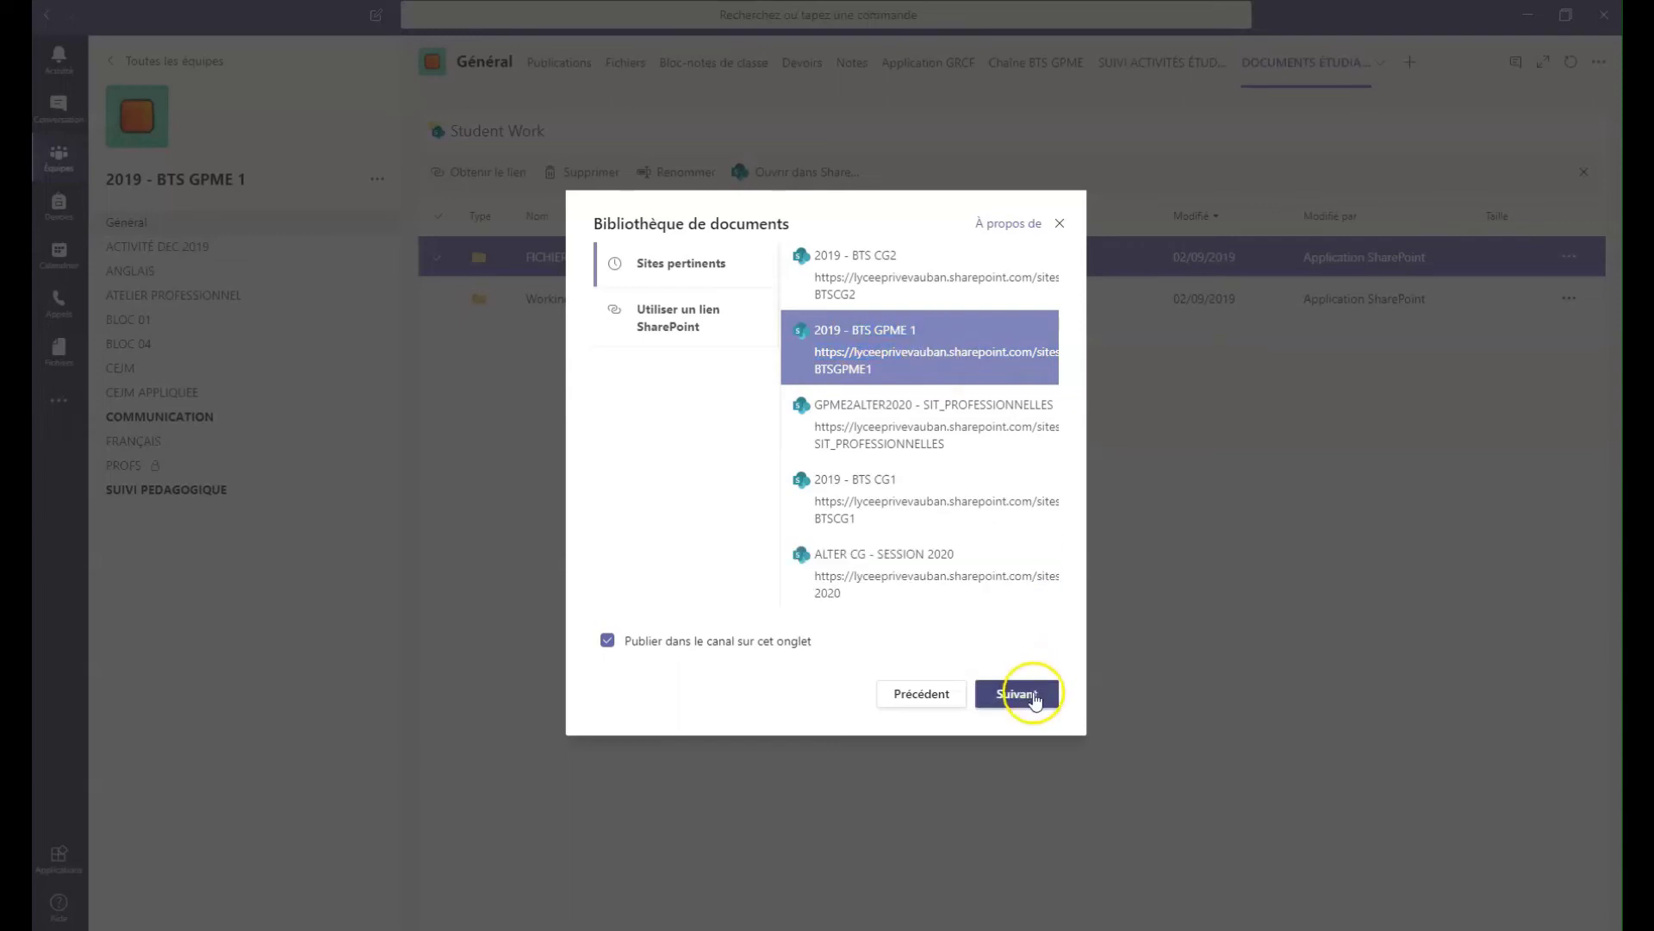
pyautogui.click(857, 507)
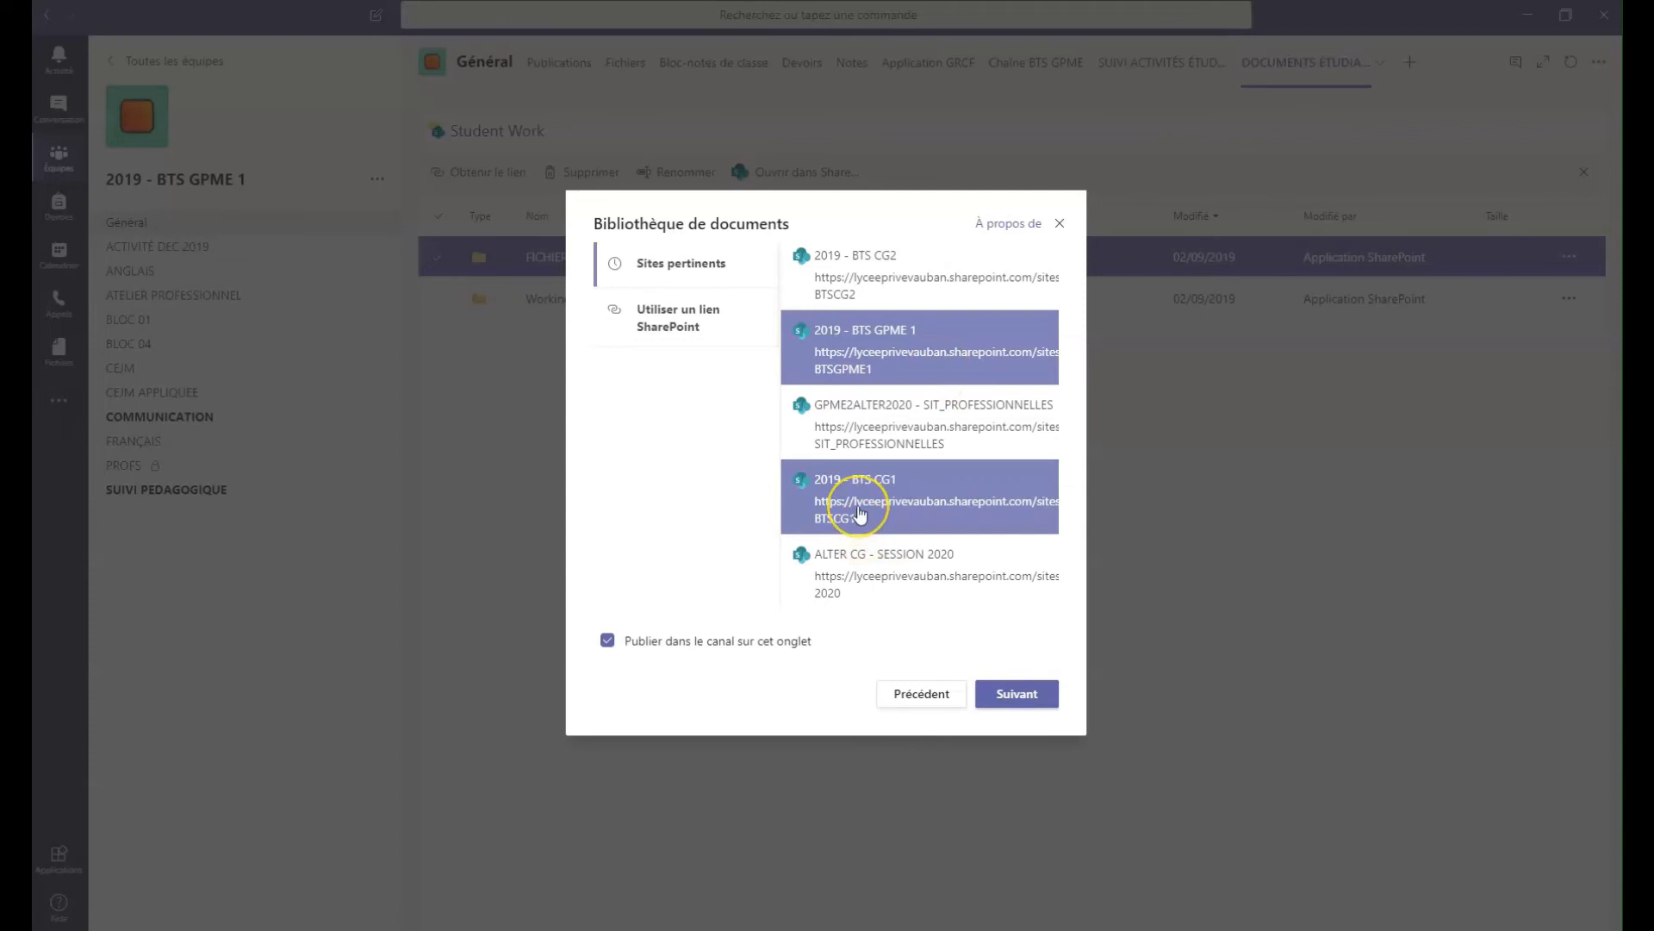
pyautogui.click(1018, 696)
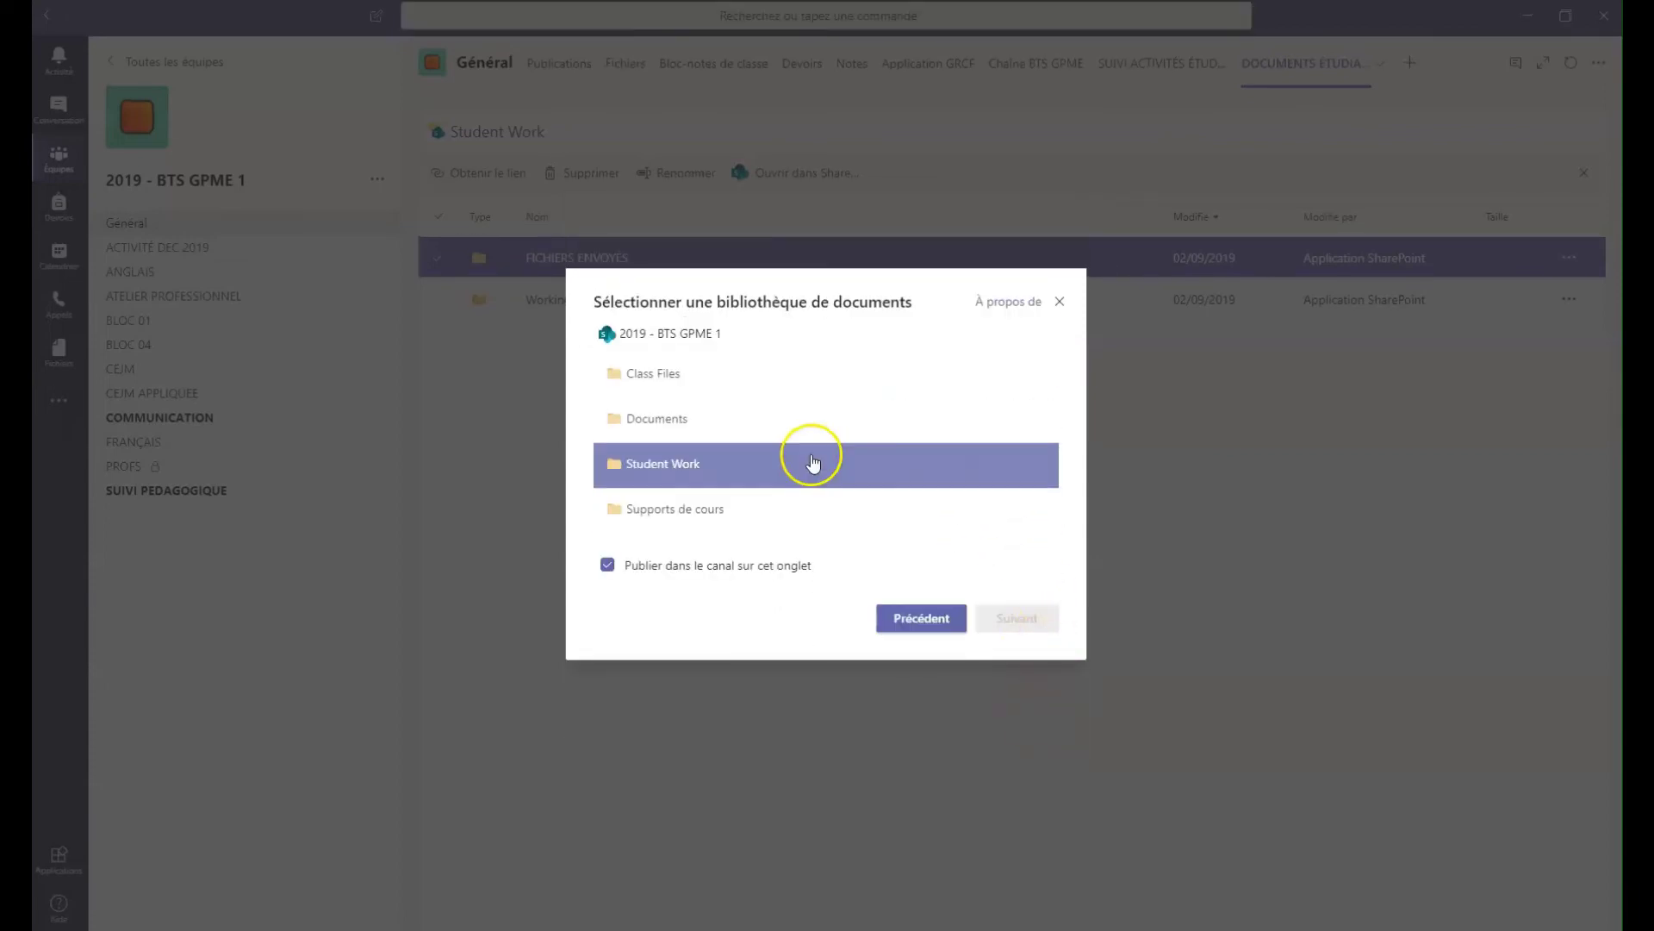
# - Choose Student Work as the document library for the new tab
pyautogui.click(716, 375)
pyautogui.click(667, 465)
pyautogui.click(687, 375)
pyautogui.click(697, 419)
pyautogui.click(708, 470)
pyautogui.click(715, 510)
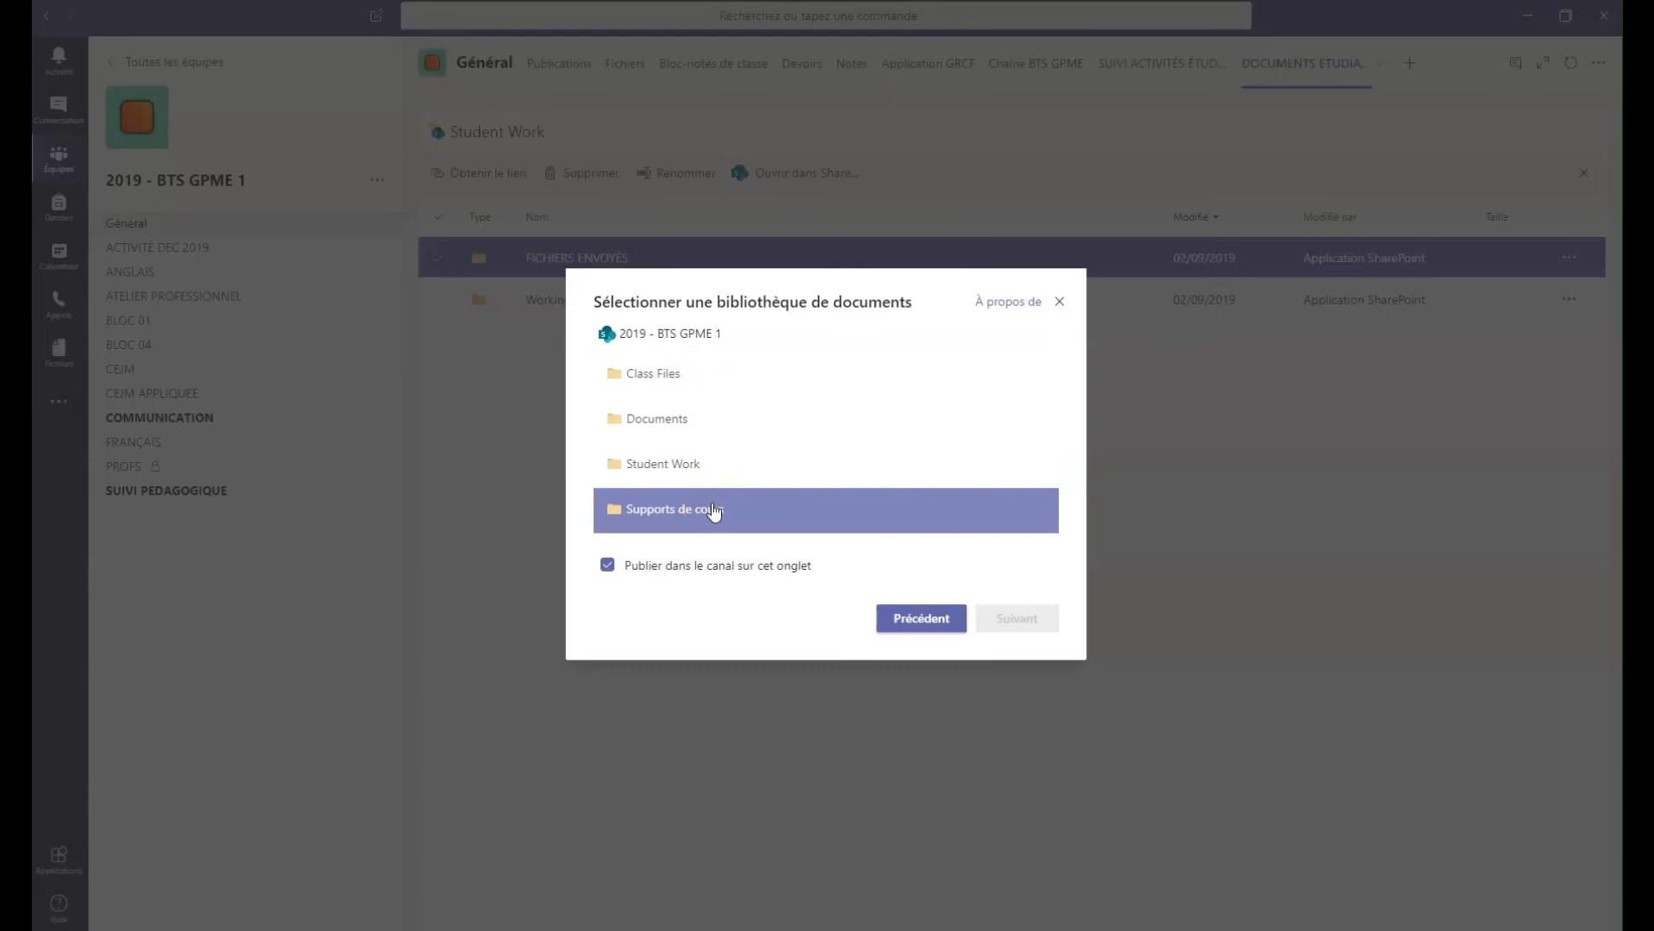
pyautogui.click(672, 467)
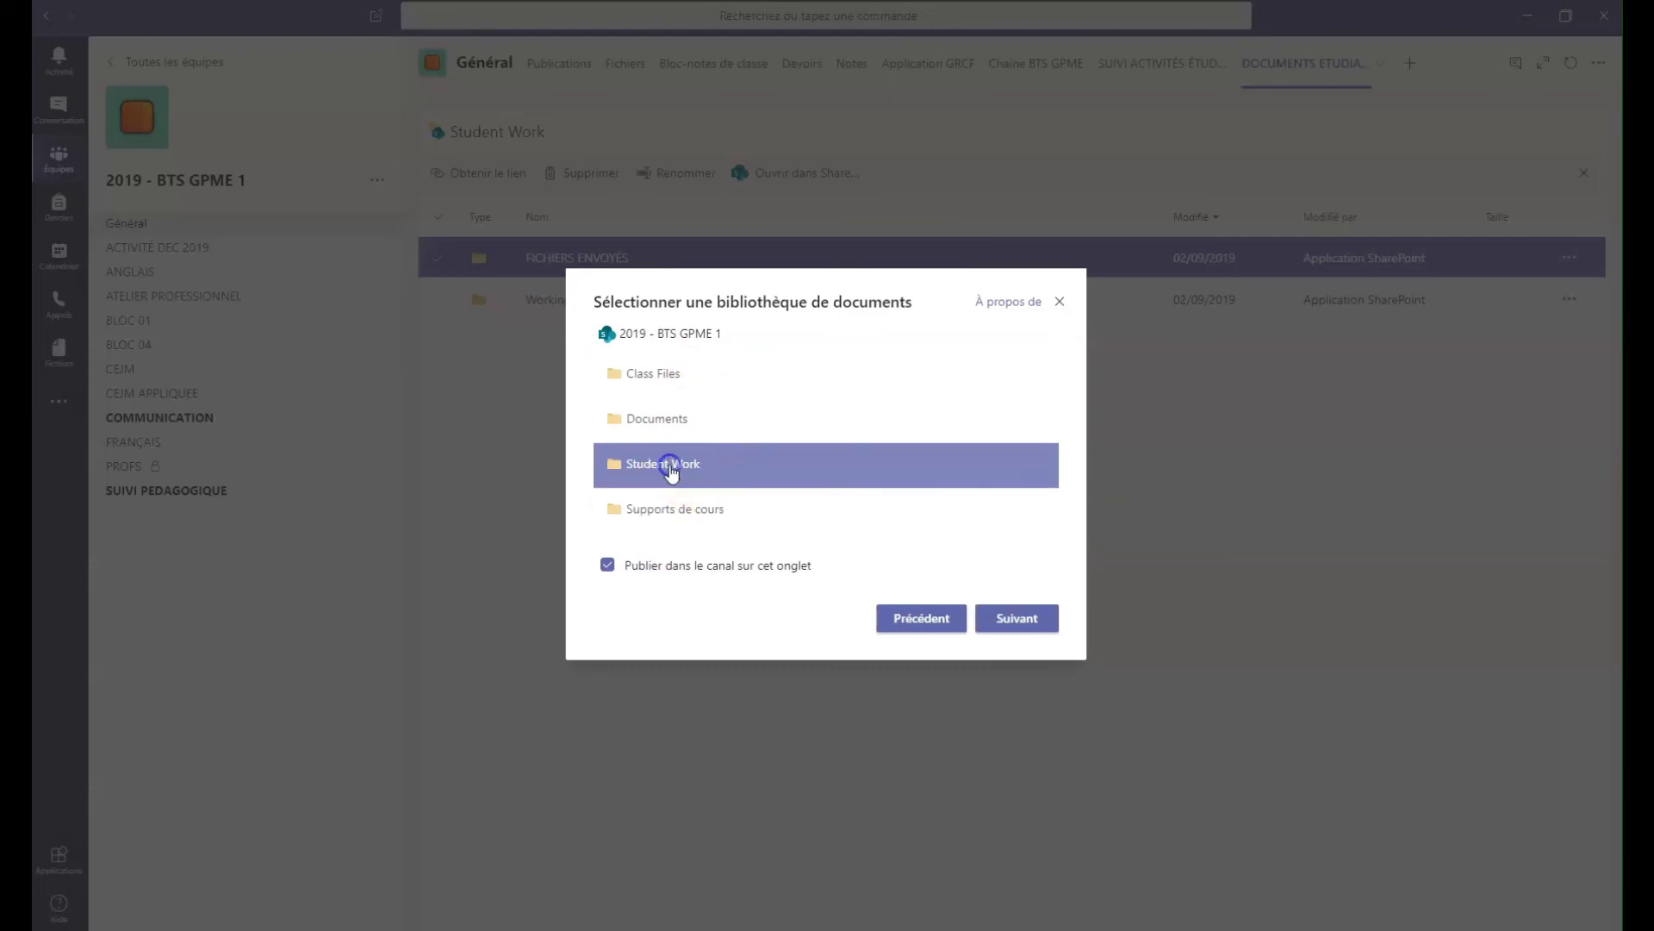
pyautogui.click(1029, 593)
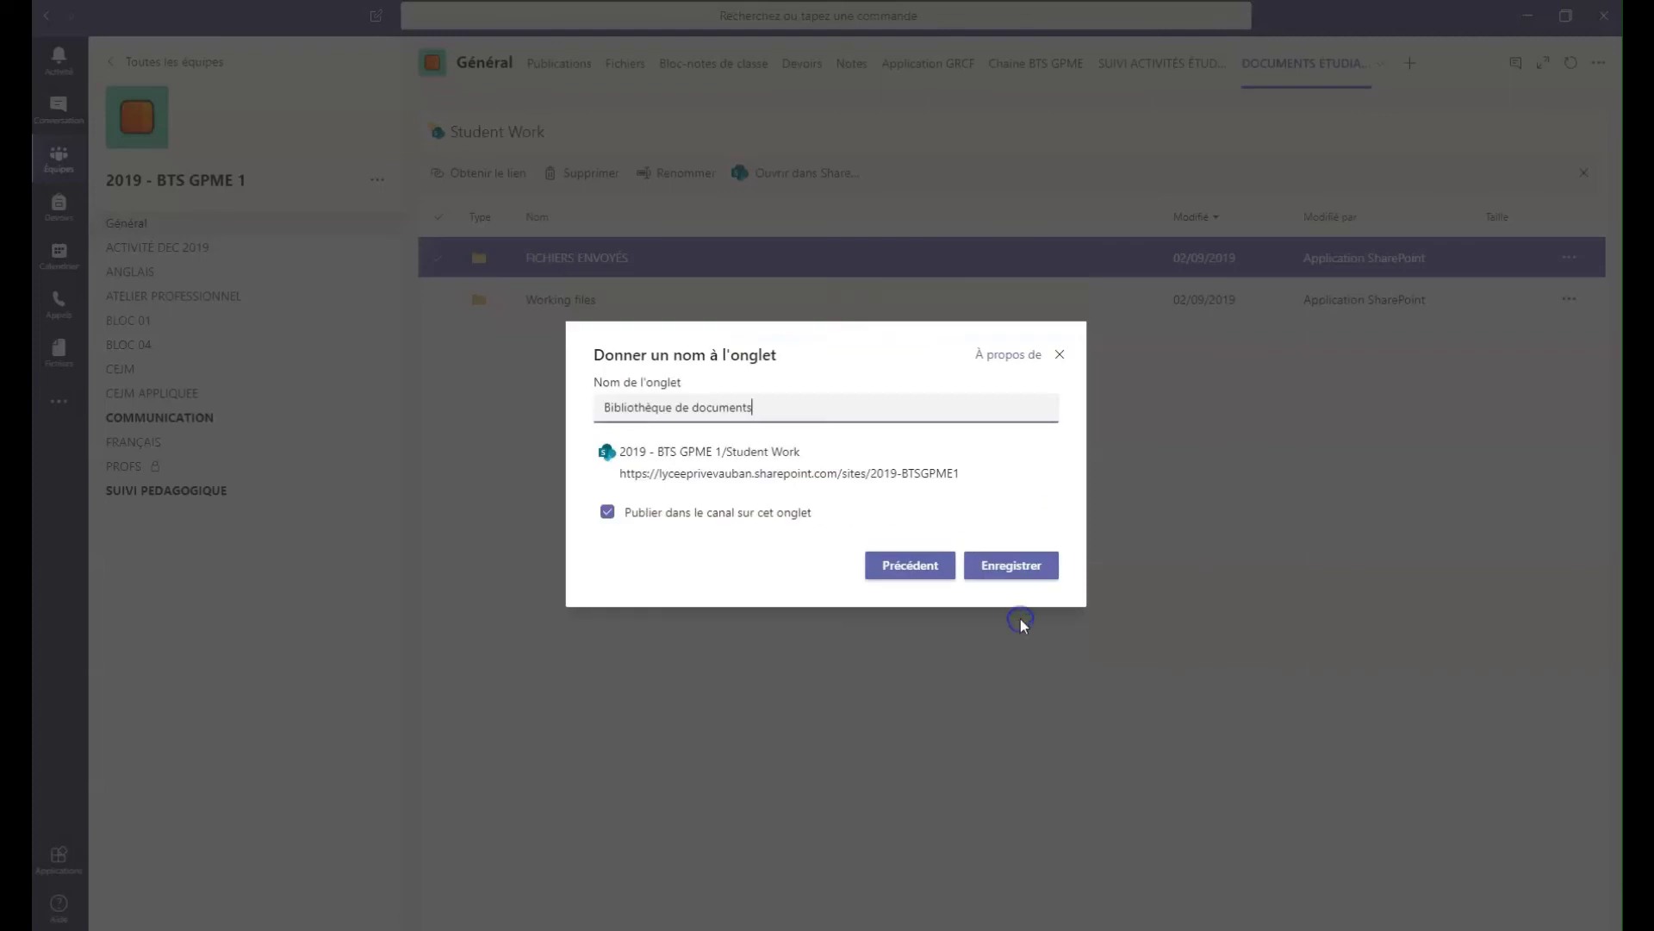
# - Name the new tab Documents étudiants and save it to the channel
pyautogui.click(769, 409)
pyautogui.moveTo(770, 408); pyautogui.dragTo(580, 406)
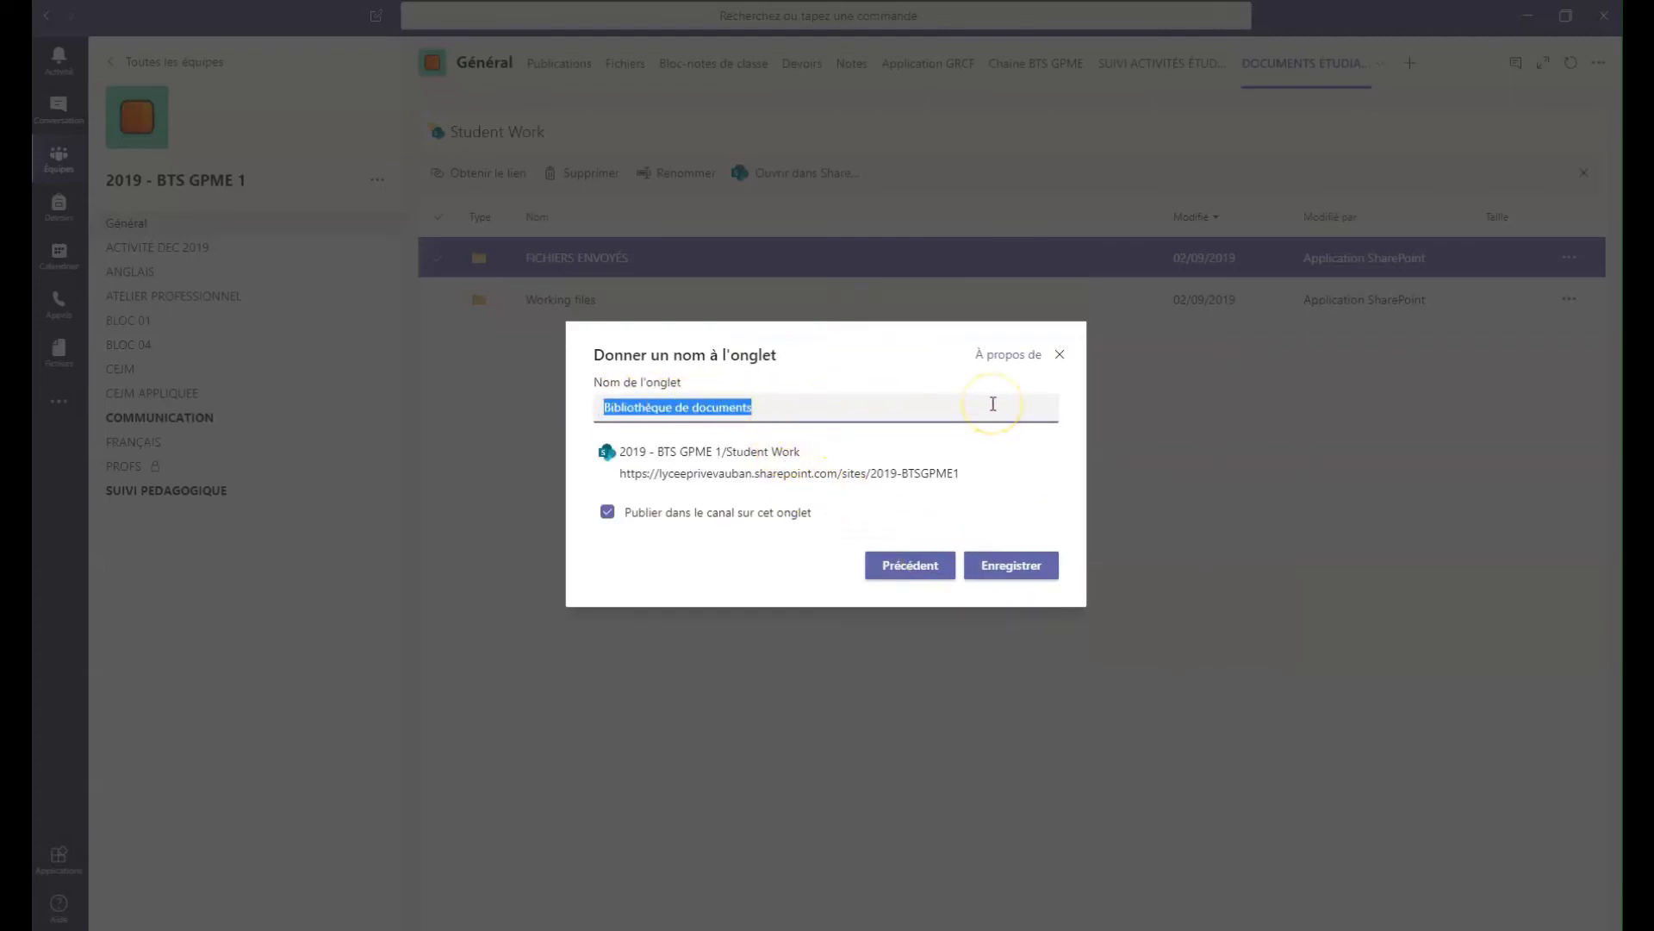
pyautogui.write('douc')
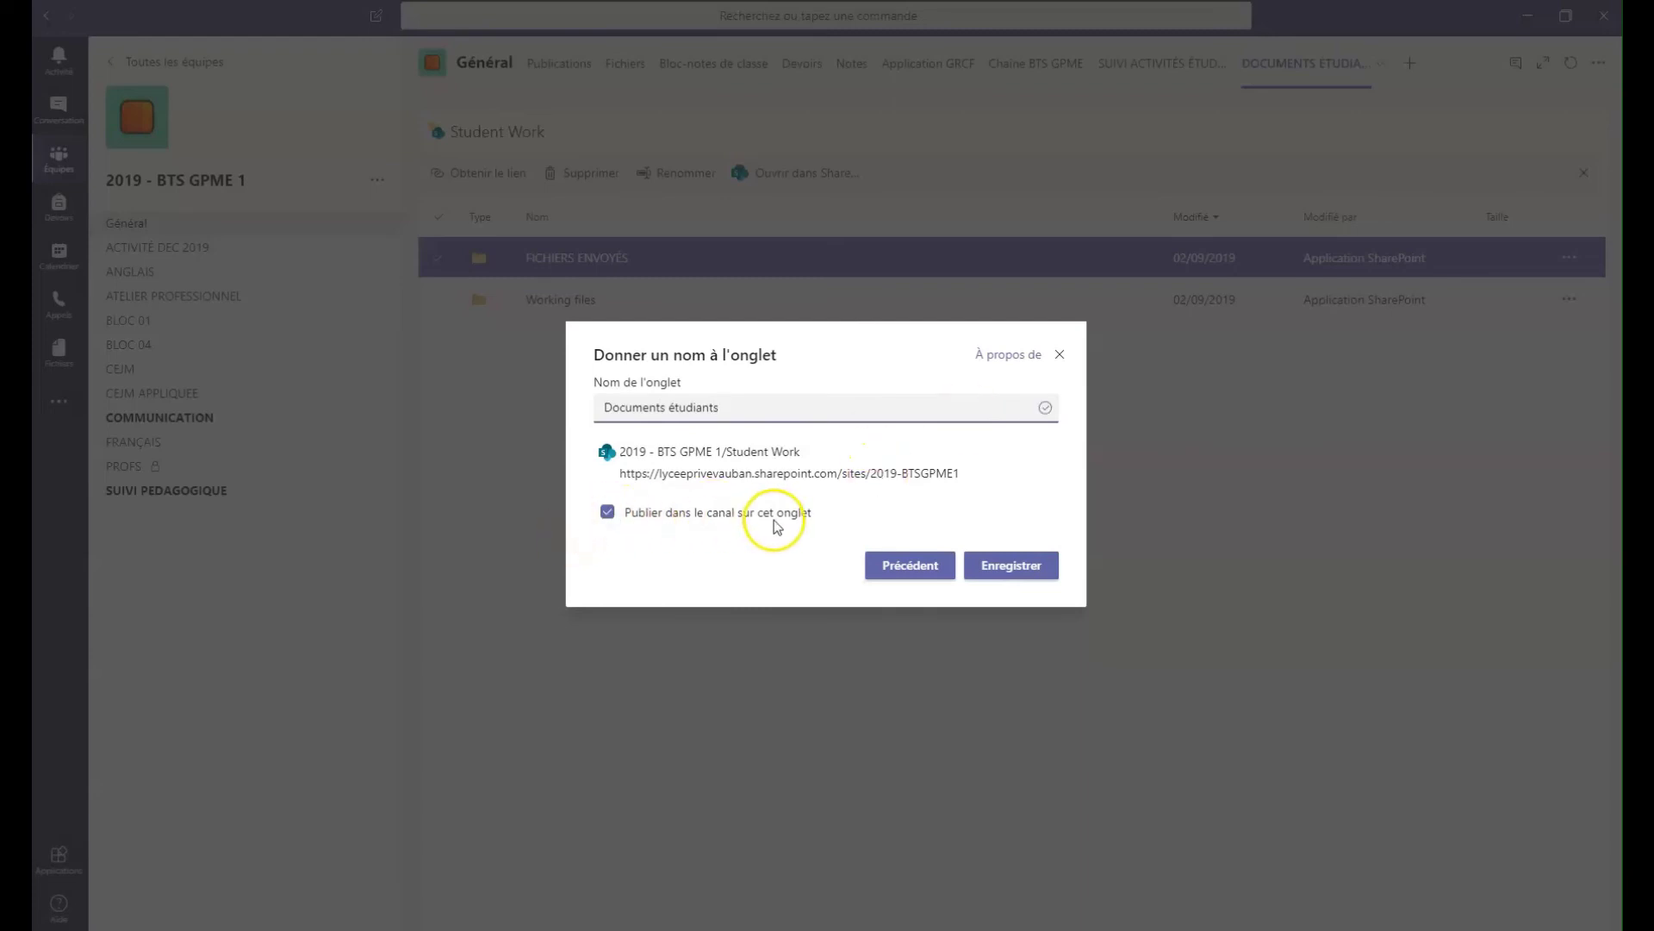
pyautogui.click(1011, 569)
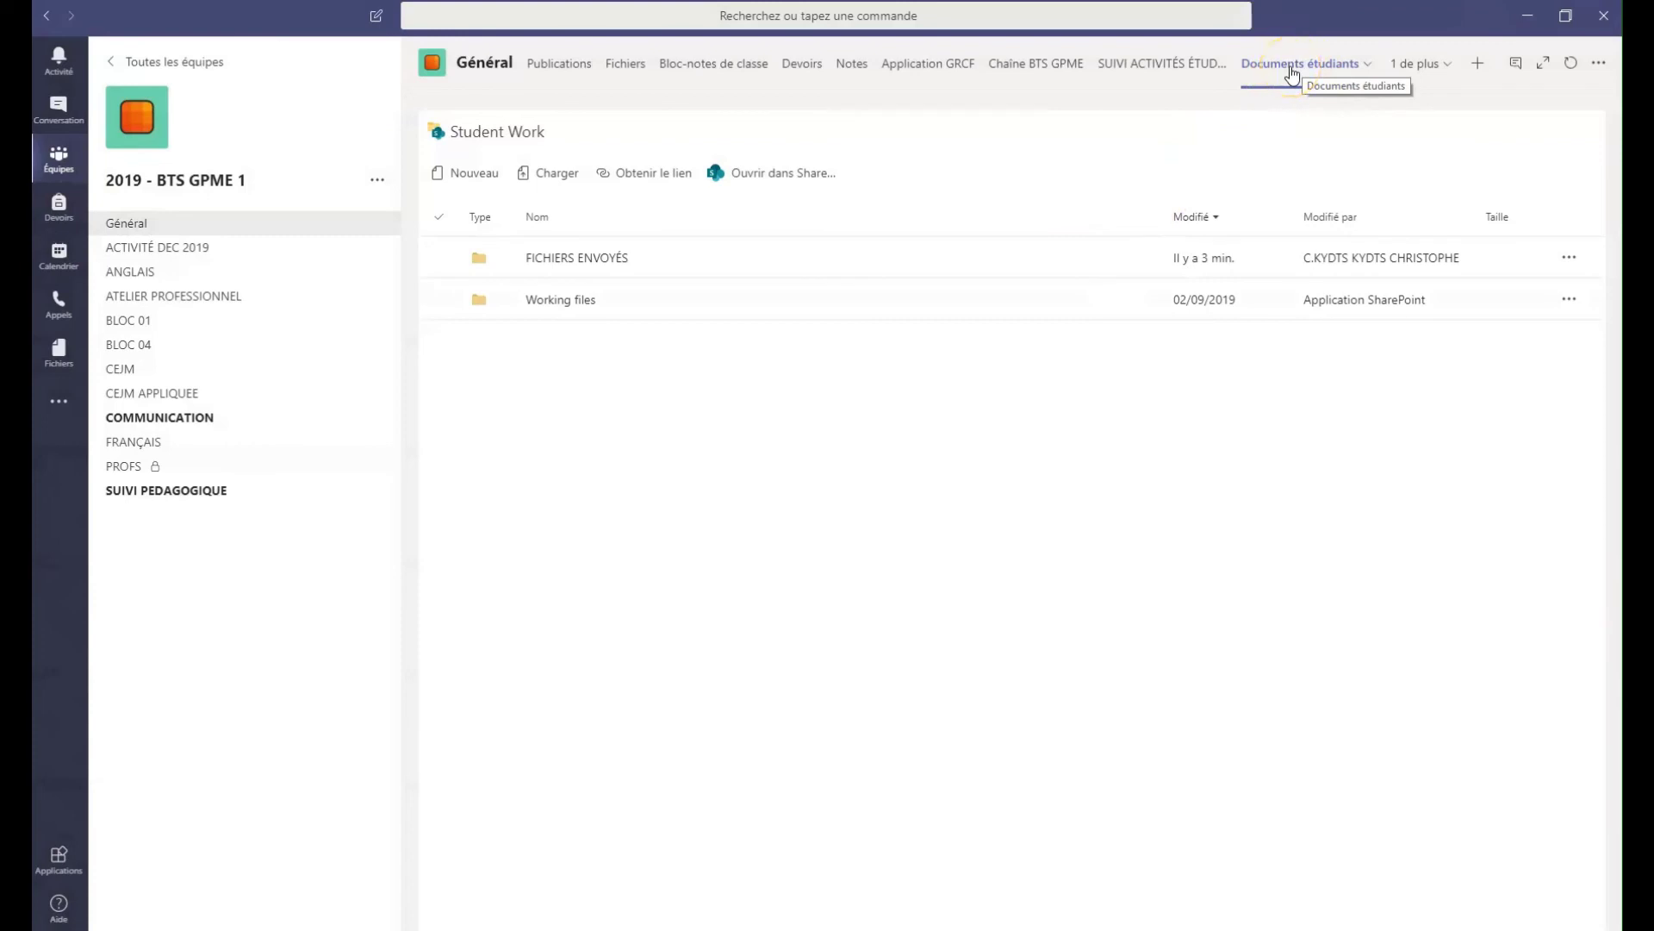
# - Rename the Documents étudiants tab in capital letters and return to the SUIVI ACTIVITÉS tab of the Général channel
pyautogui.click(579, 270)
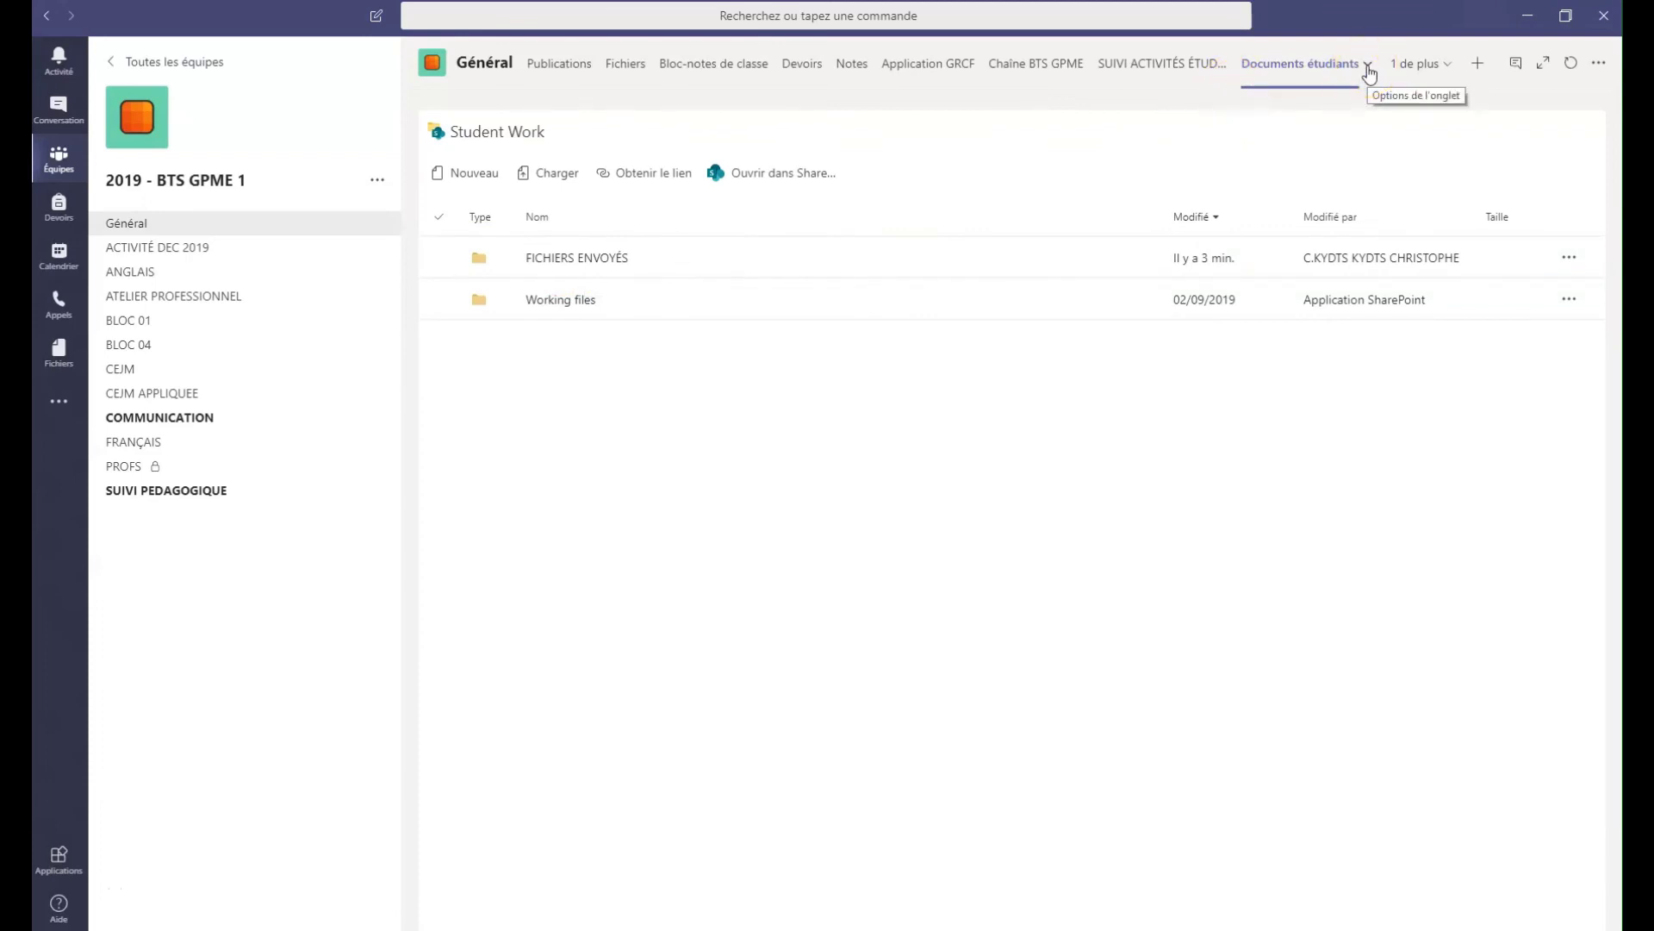
pyautogui.click(1369, 68)
pyautogui.click(1181, 67)
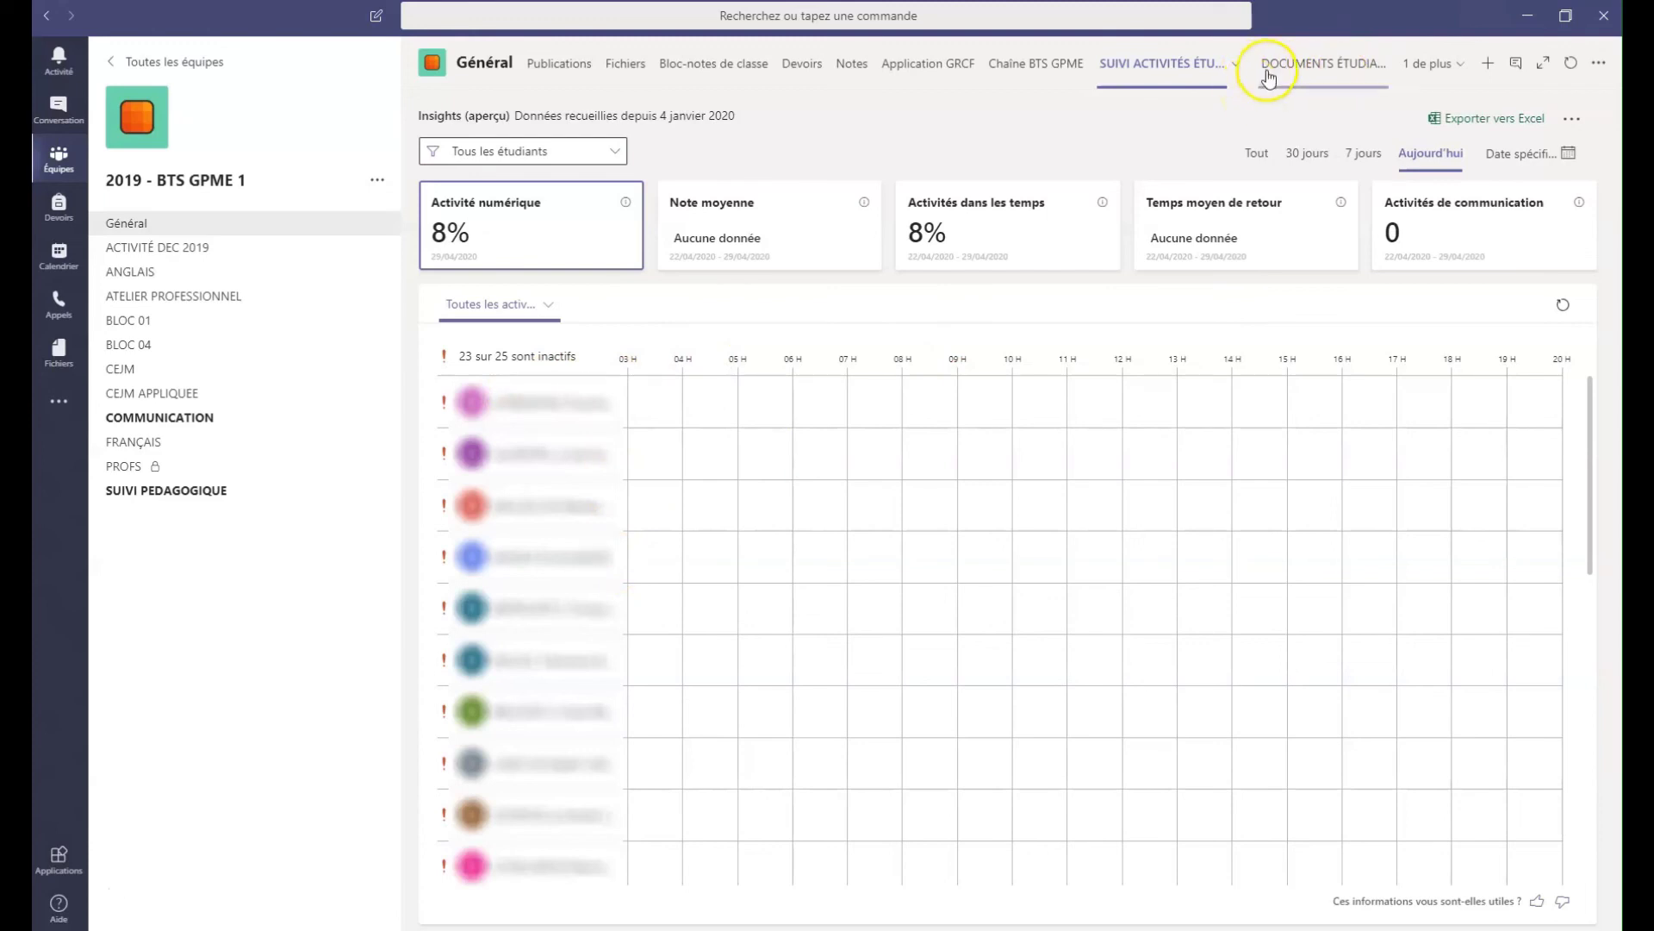
# - Browse the full catalogue of apps that can be added as tabs to the Général channel, without adding any
pyautogui.click(1488, 65)
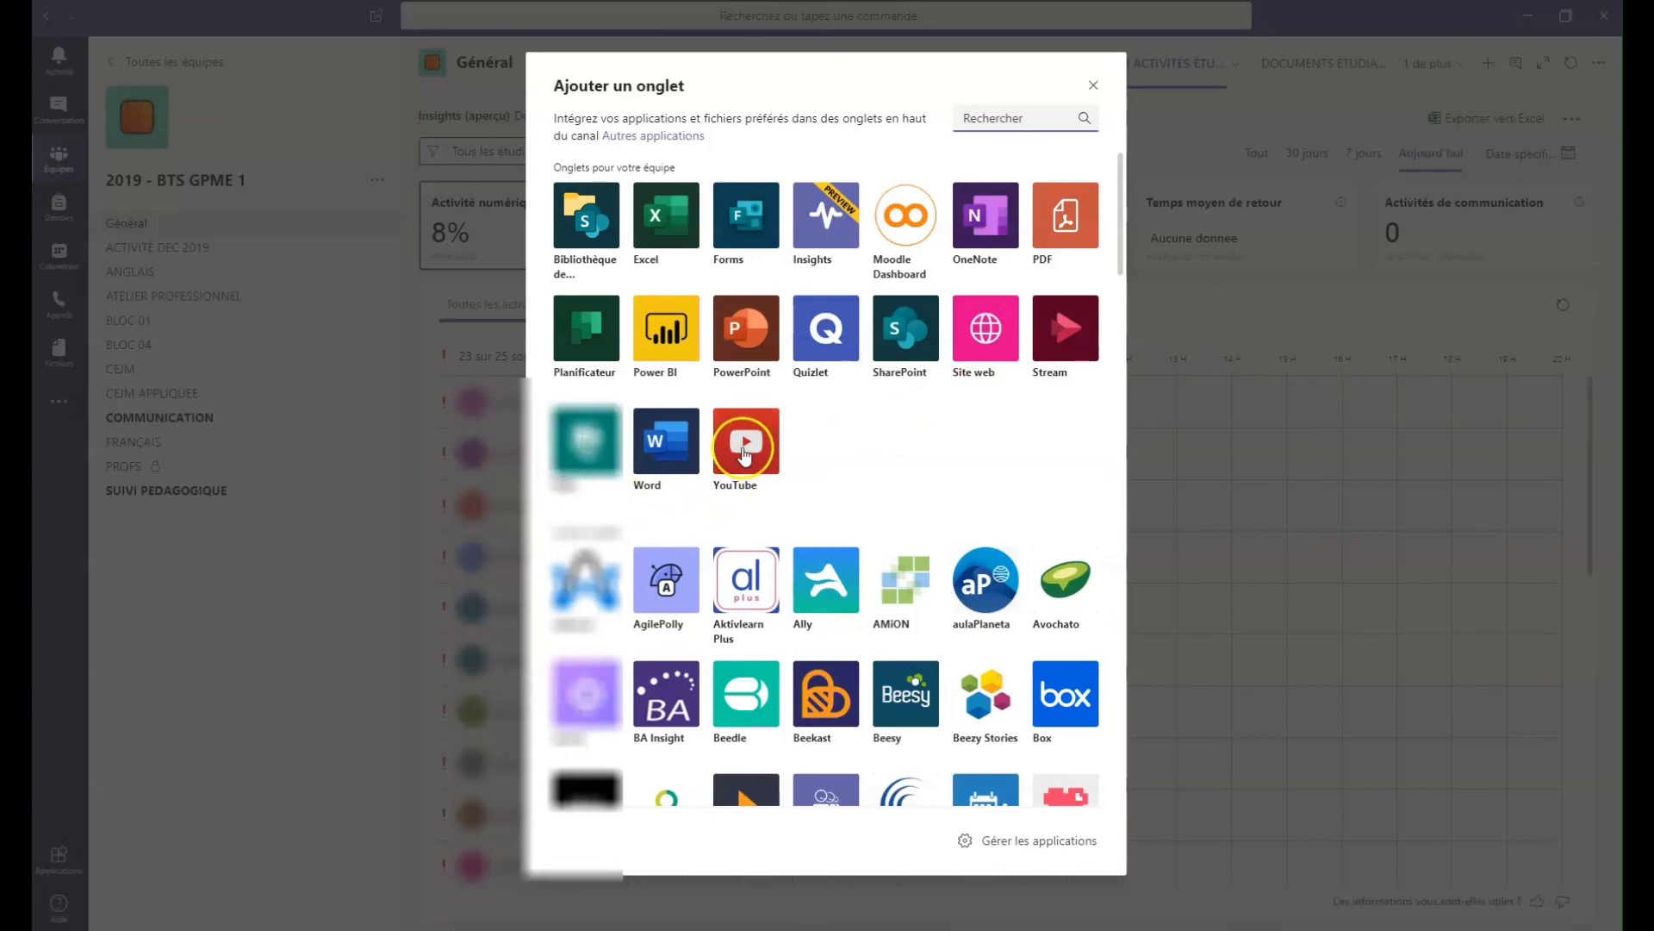
pyautogui.scroll(-4, 901, 435)
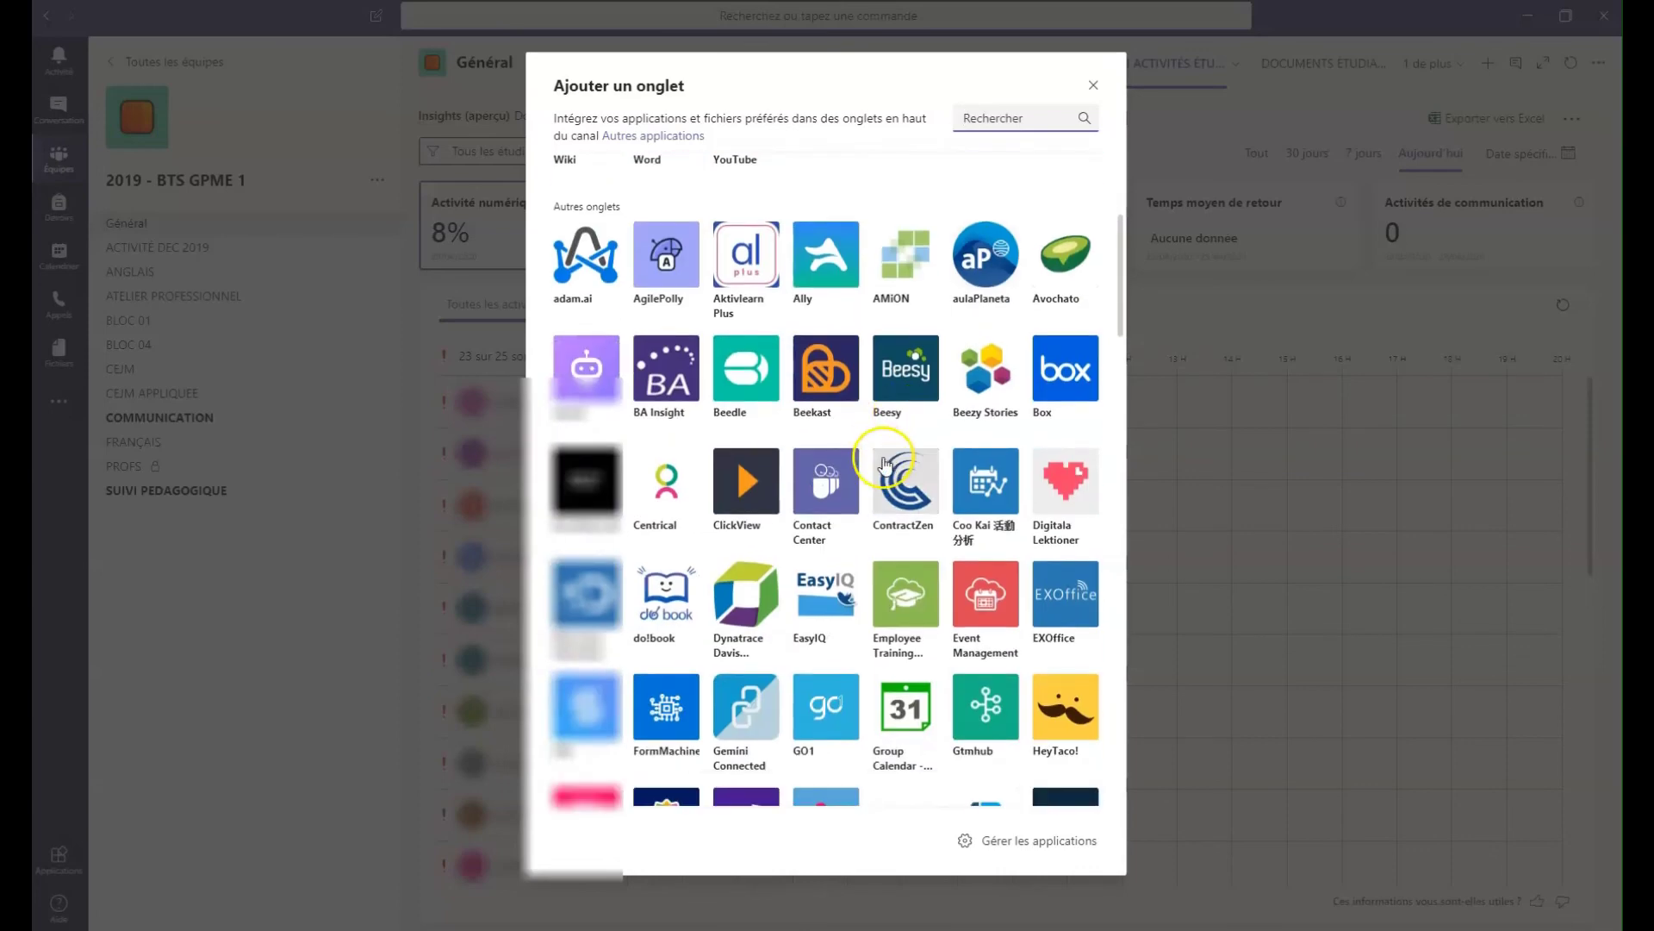
pyautogui.scroll(4, 896, 448)
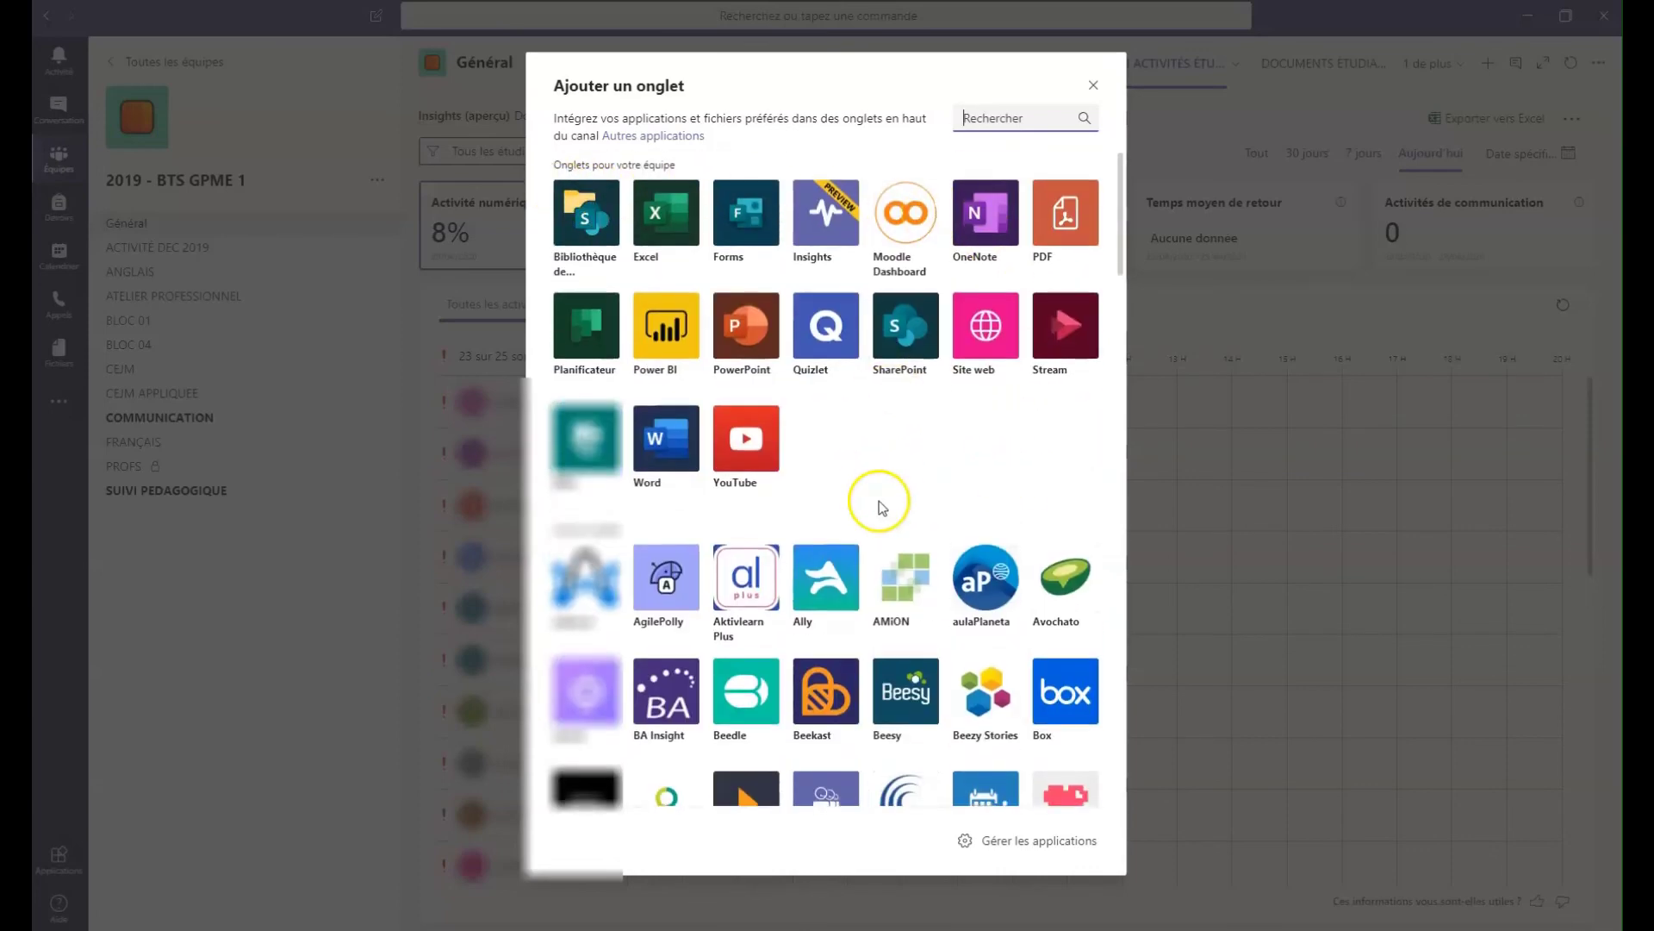
pyautogui.scroll(-15, 870, 474)
pyautogui.scroll(-15, 885, 452)
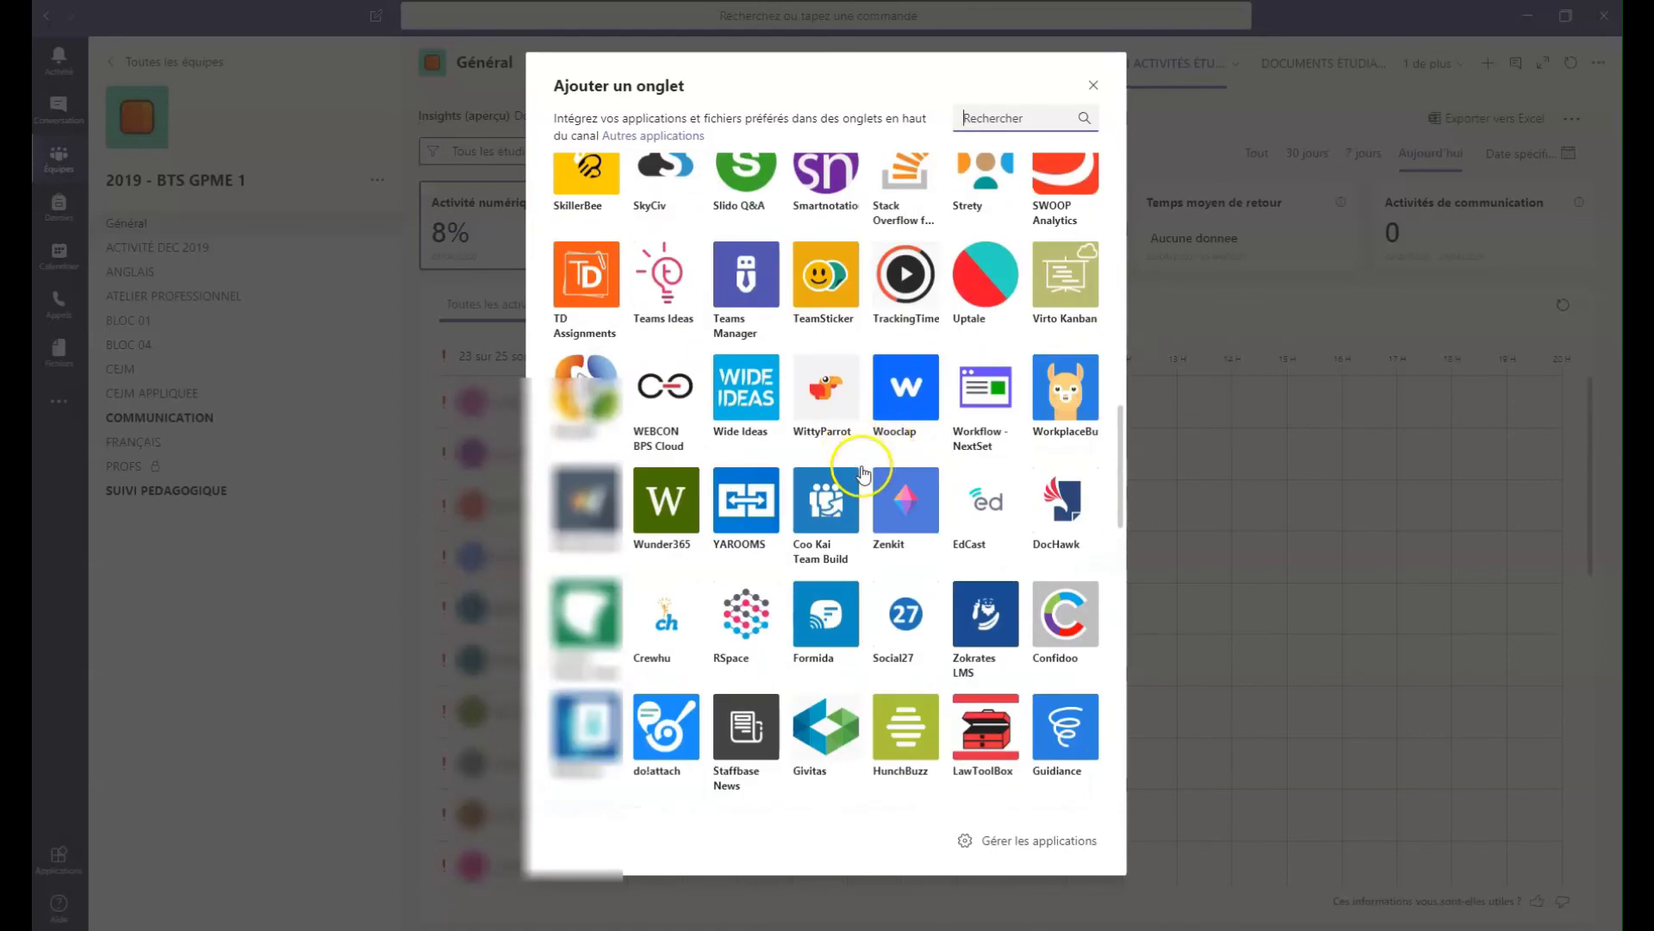
pyautogui.scroll(-3, 866, 478)
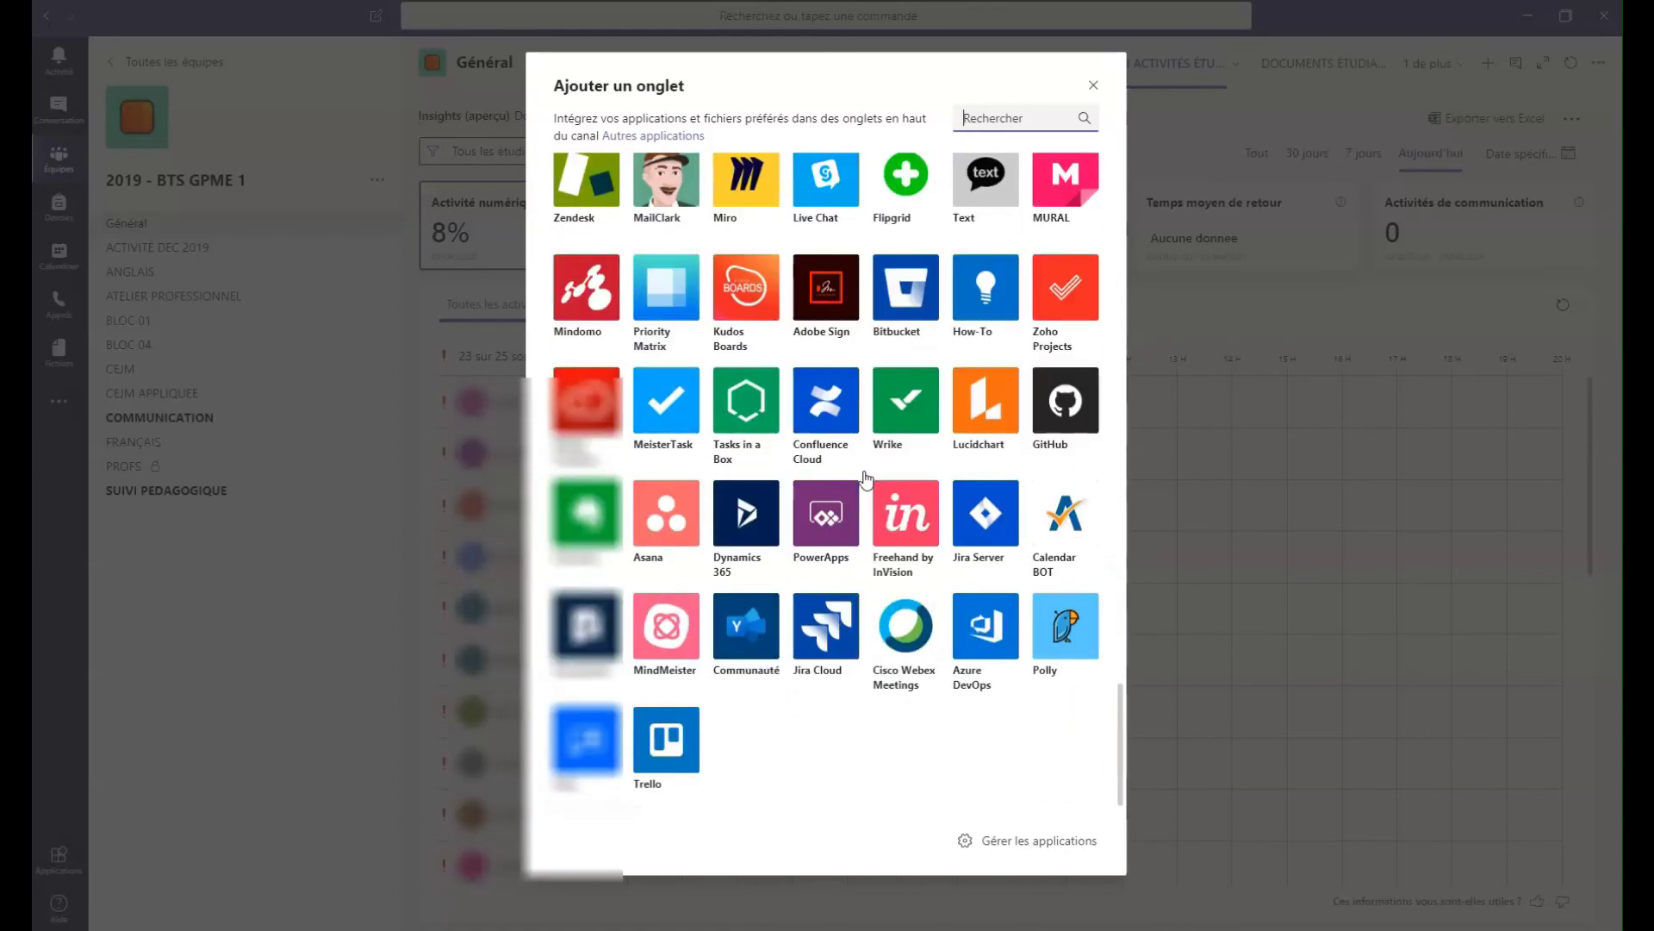
pyautogui.scroll(15, 838, 746)
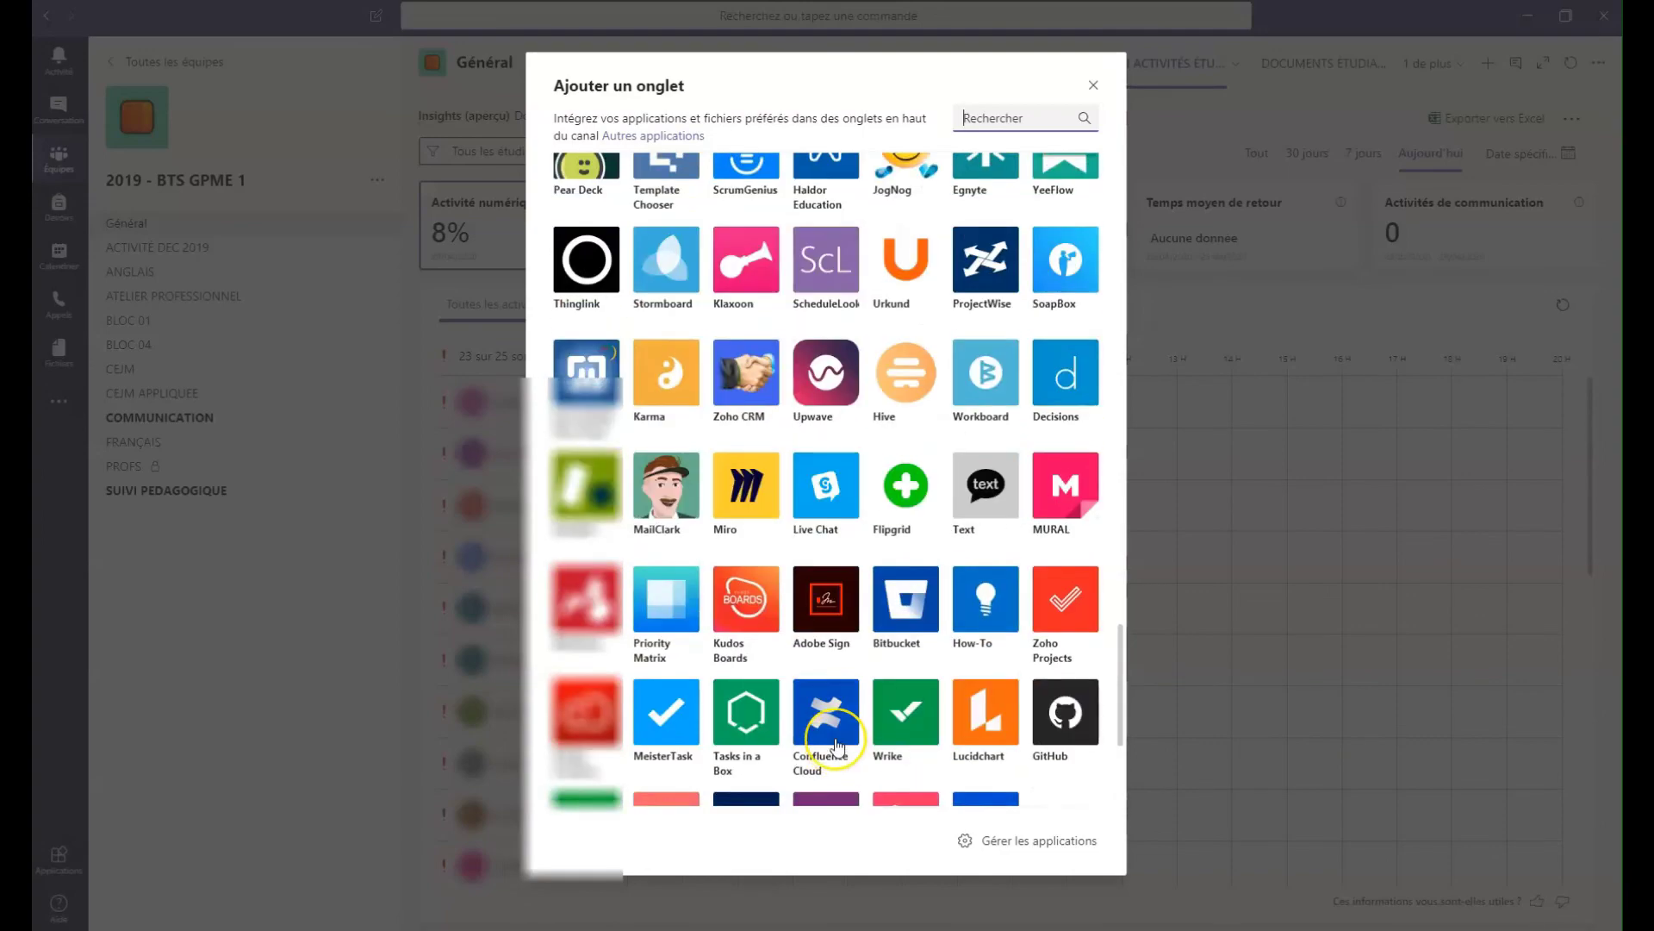
pyautogui.scroll(10, 836, 747)
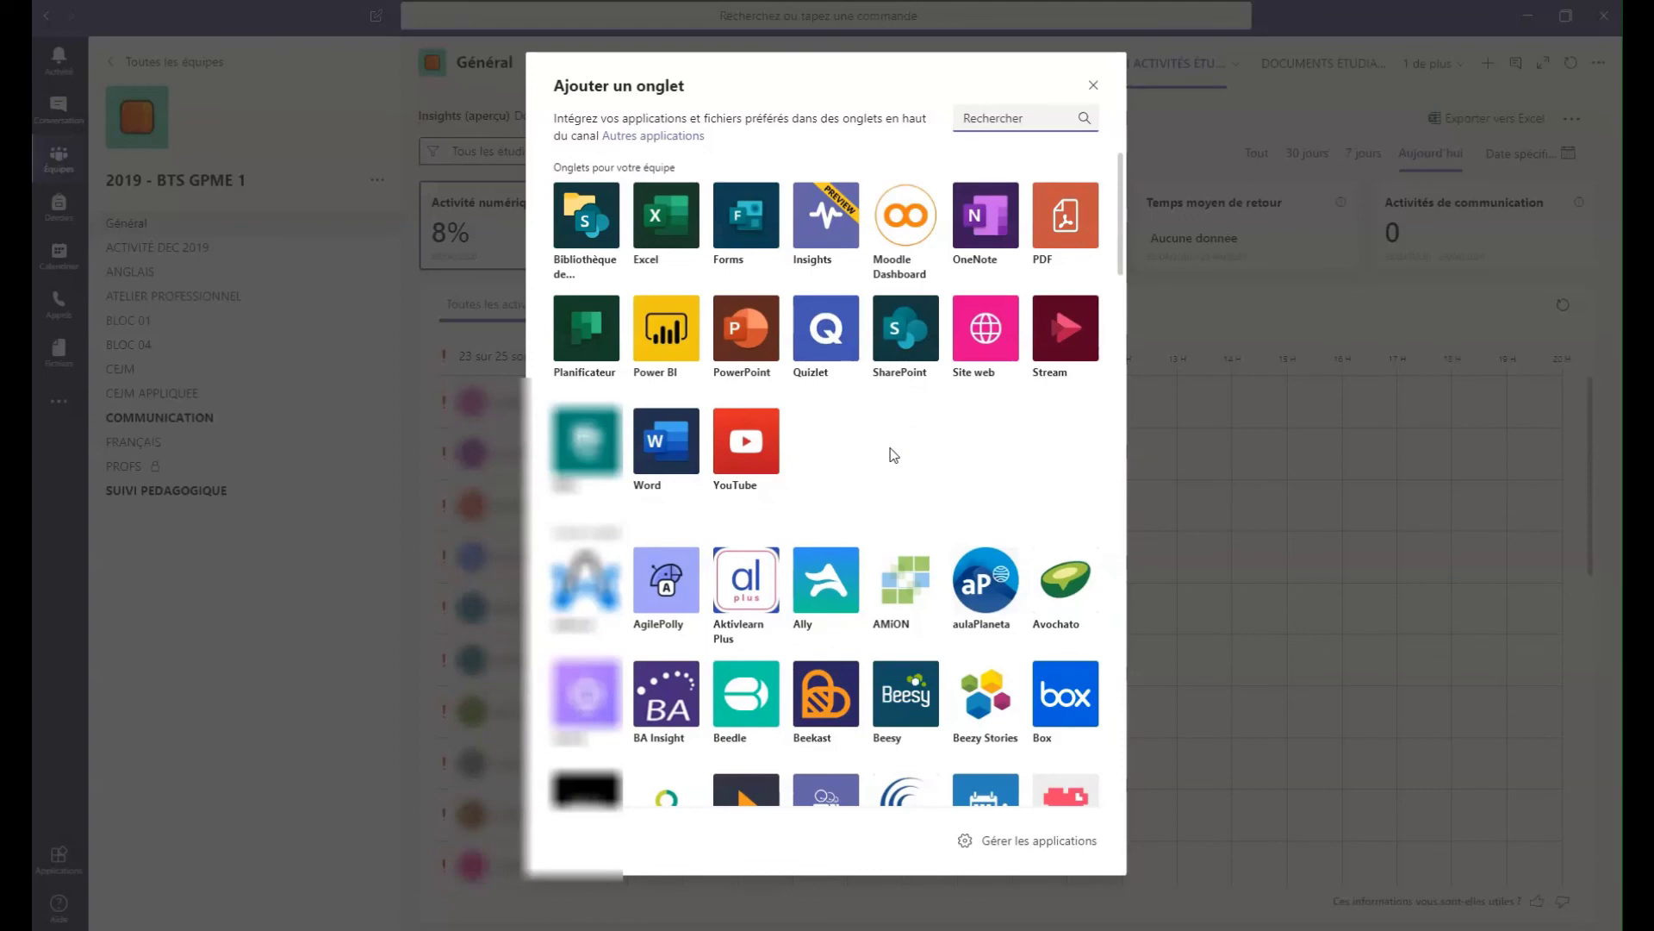
pyautogui.click(1094, 84)
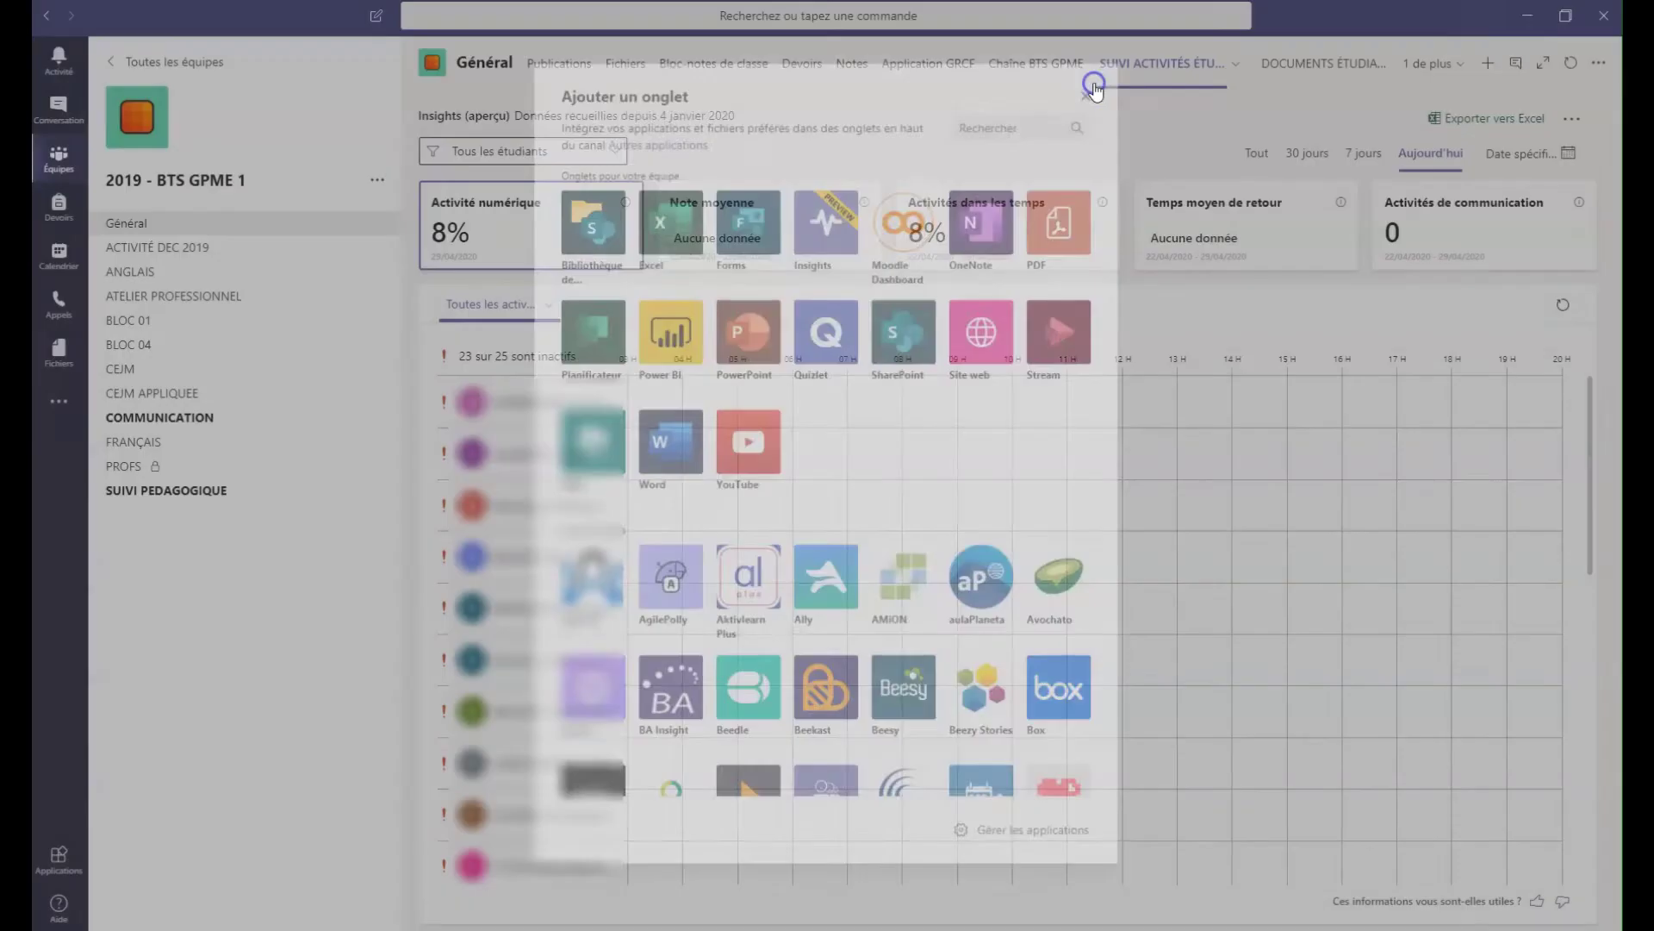
pyautogui.click(957, 407)
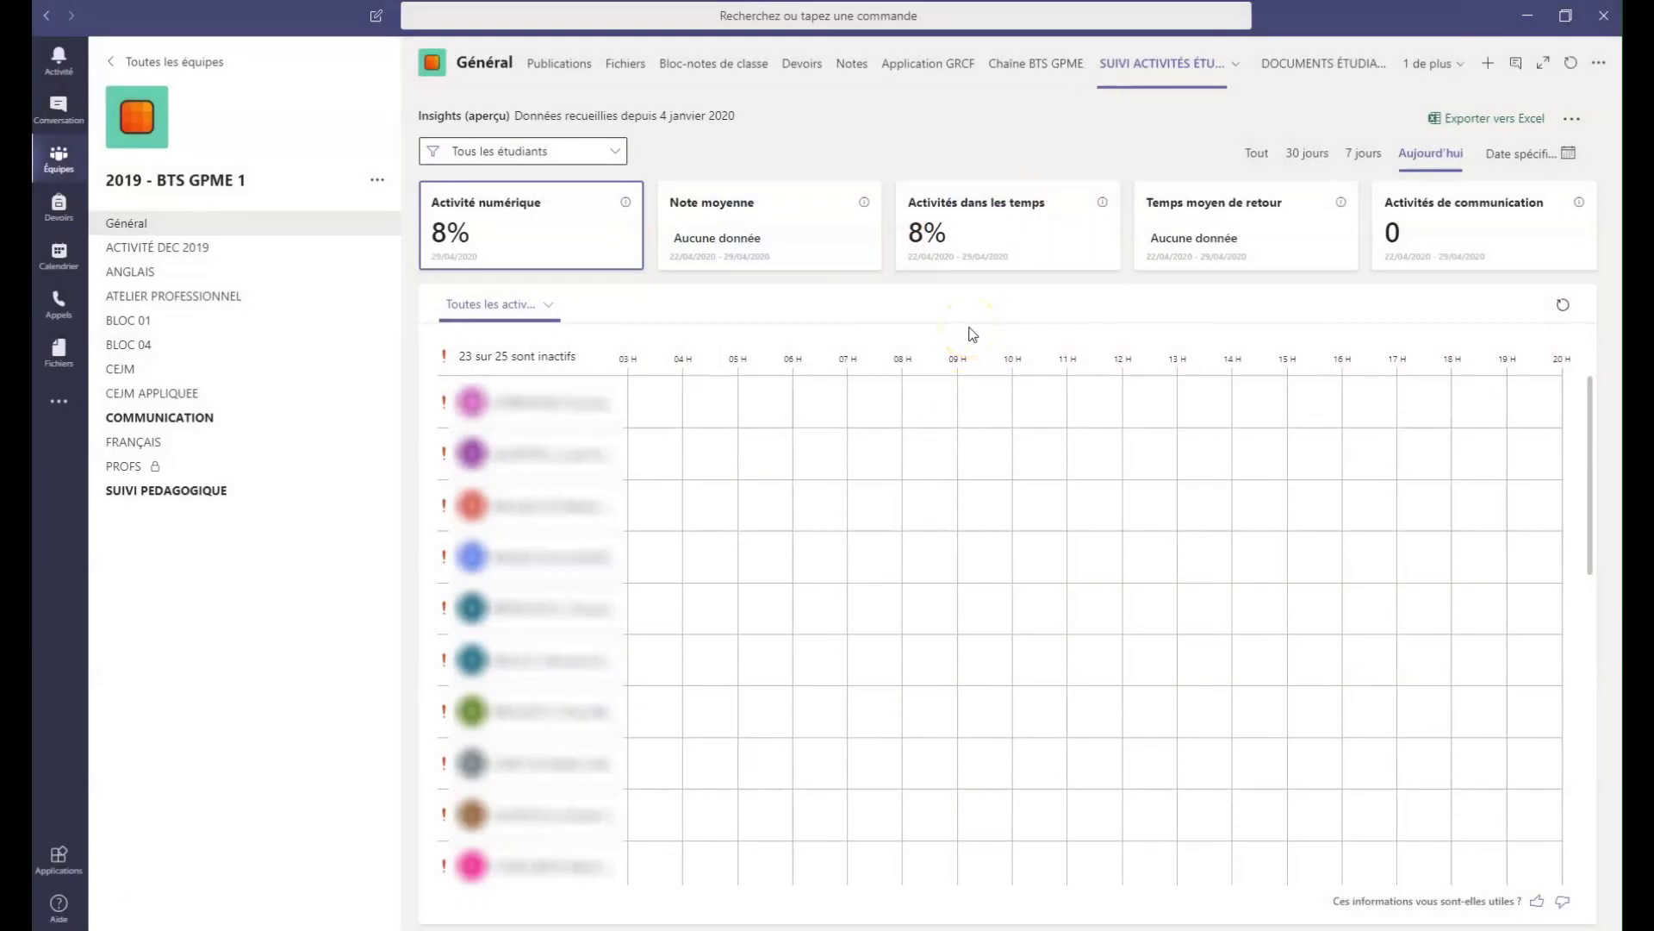